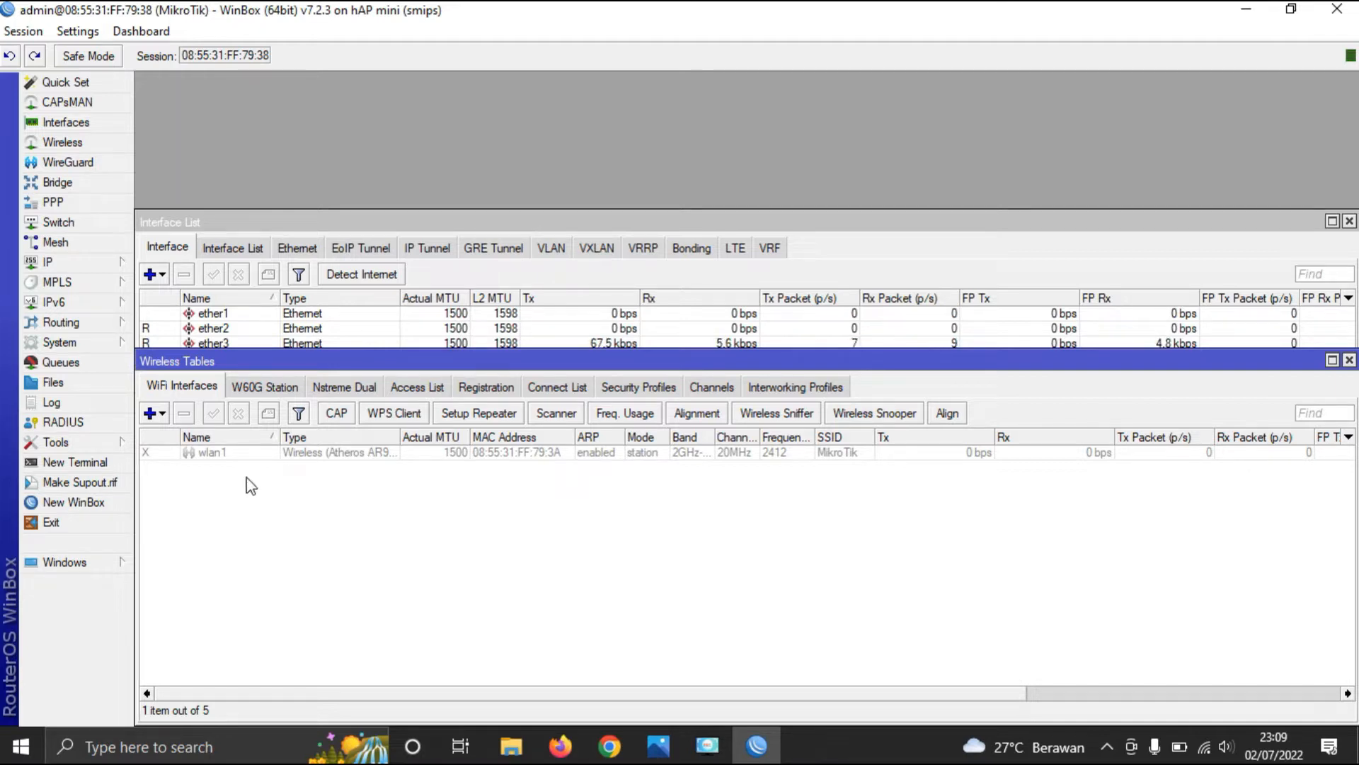
# Enable the wlan1 wireless interface and scan with it for nearby wireless networks.
pyautogui.click(242, 453)
pyautogui.click(215, 415)
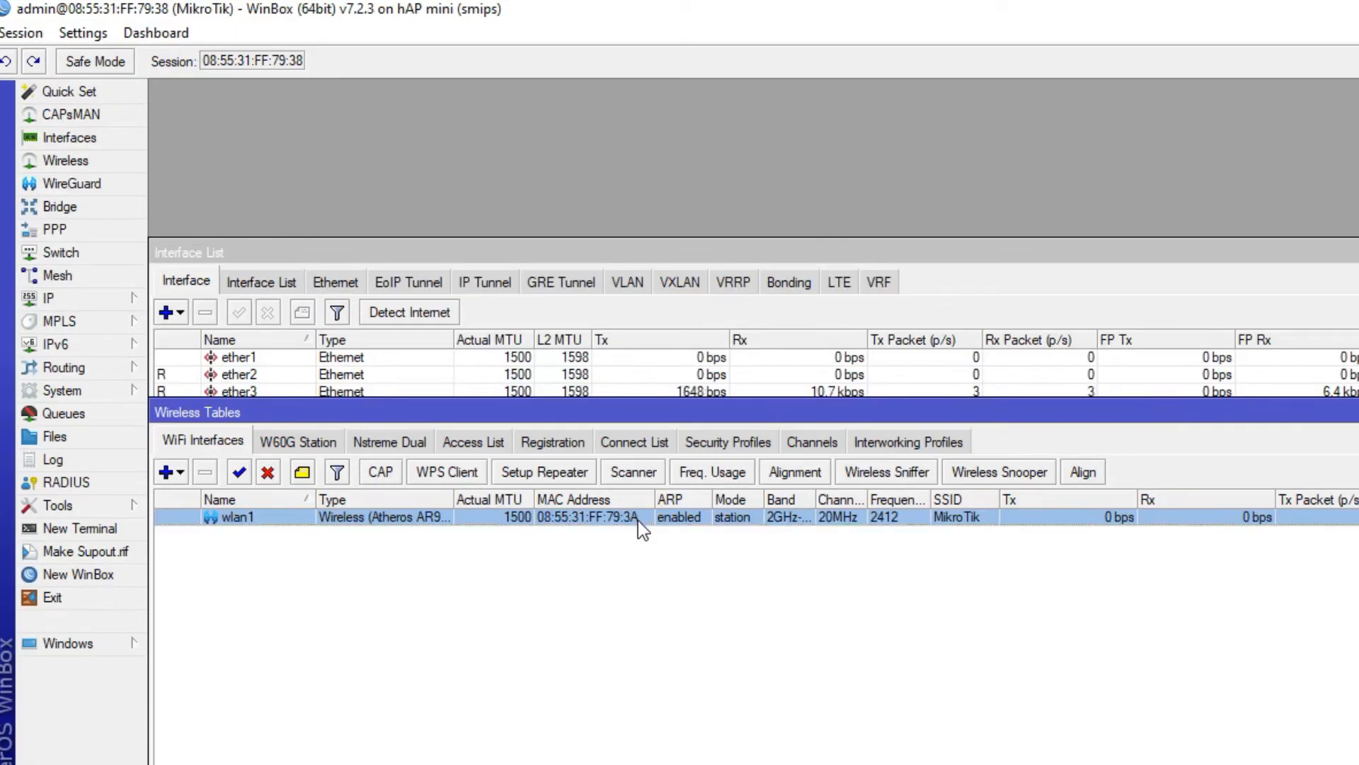
pyautogui.doubleClick(639, 520)
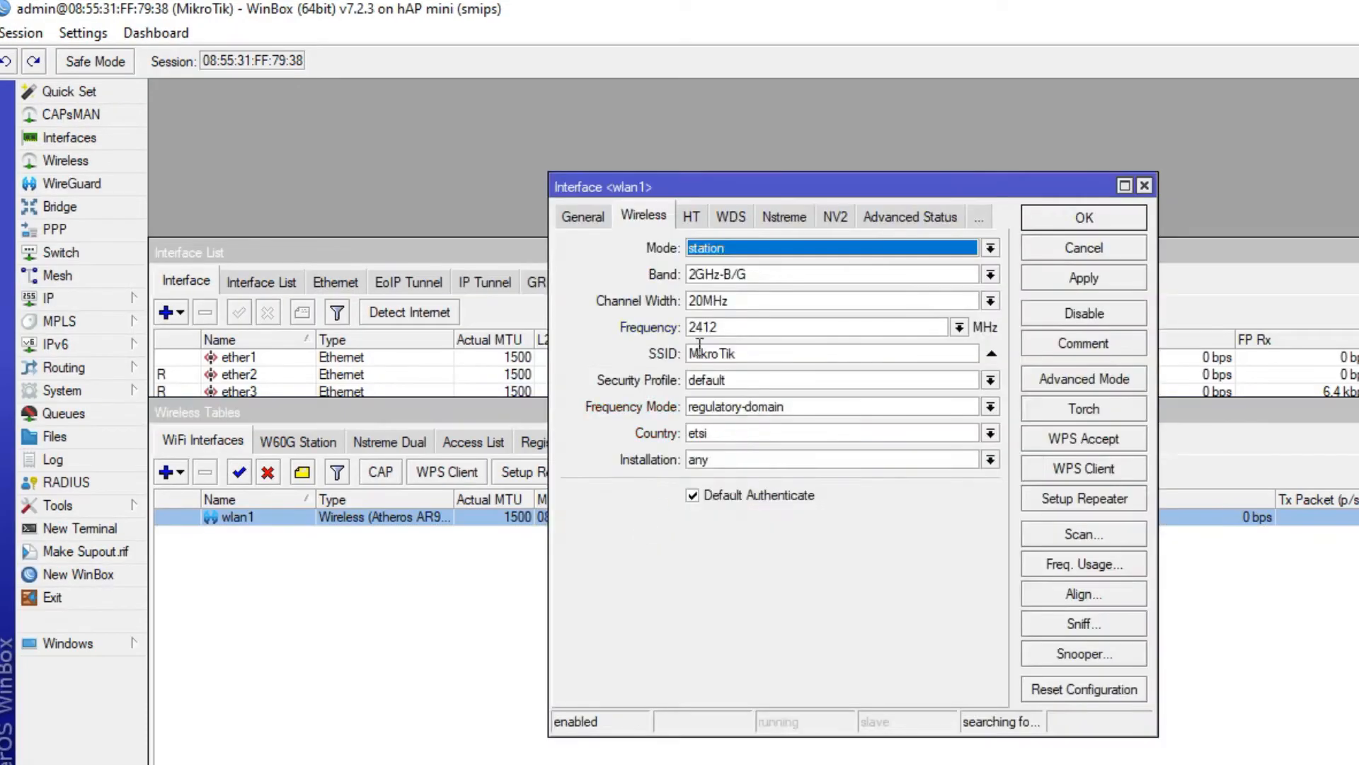
pyautogui.click(1090, 531)
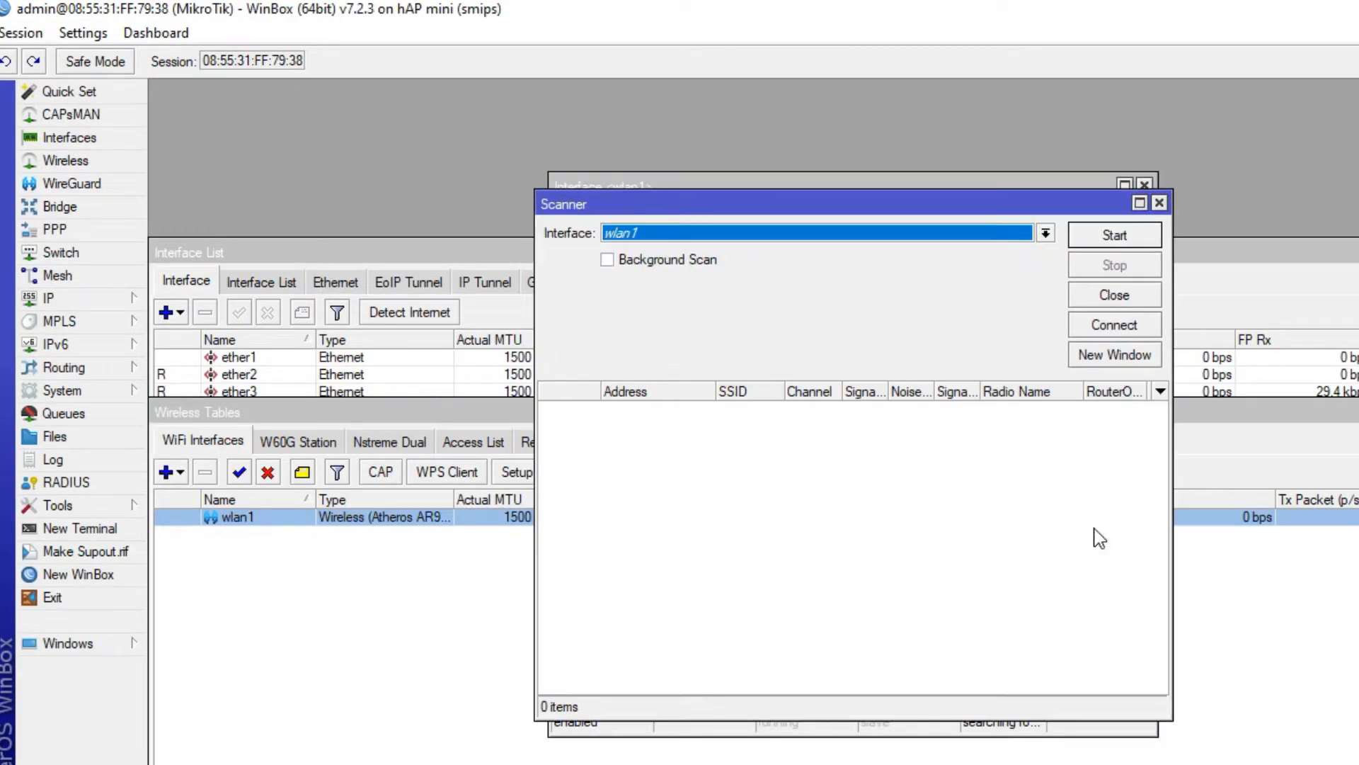
pyautogui.click(1142, 239)
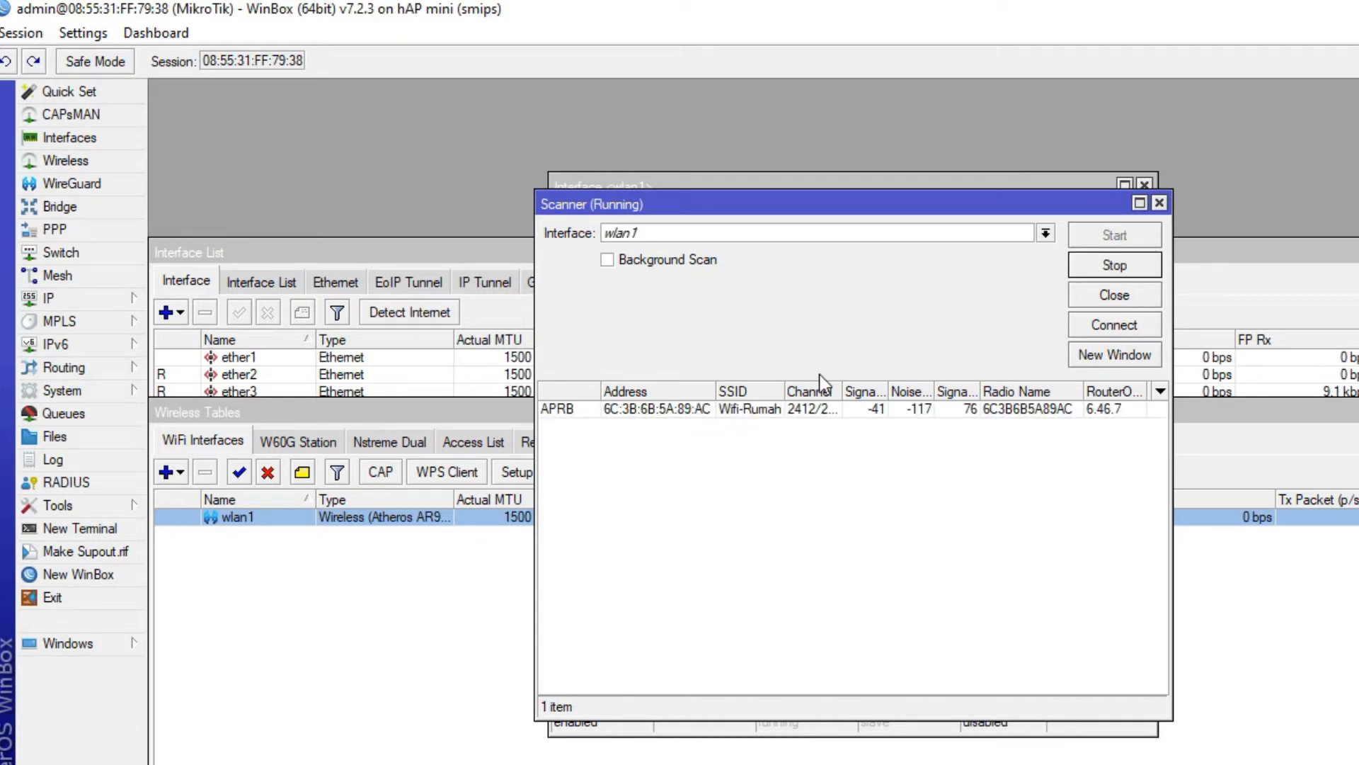
# Connect wlan1 to the scanned network Wifi-Rumah and accept the resulting wireless settings.
pyautogui.click(754, 414)
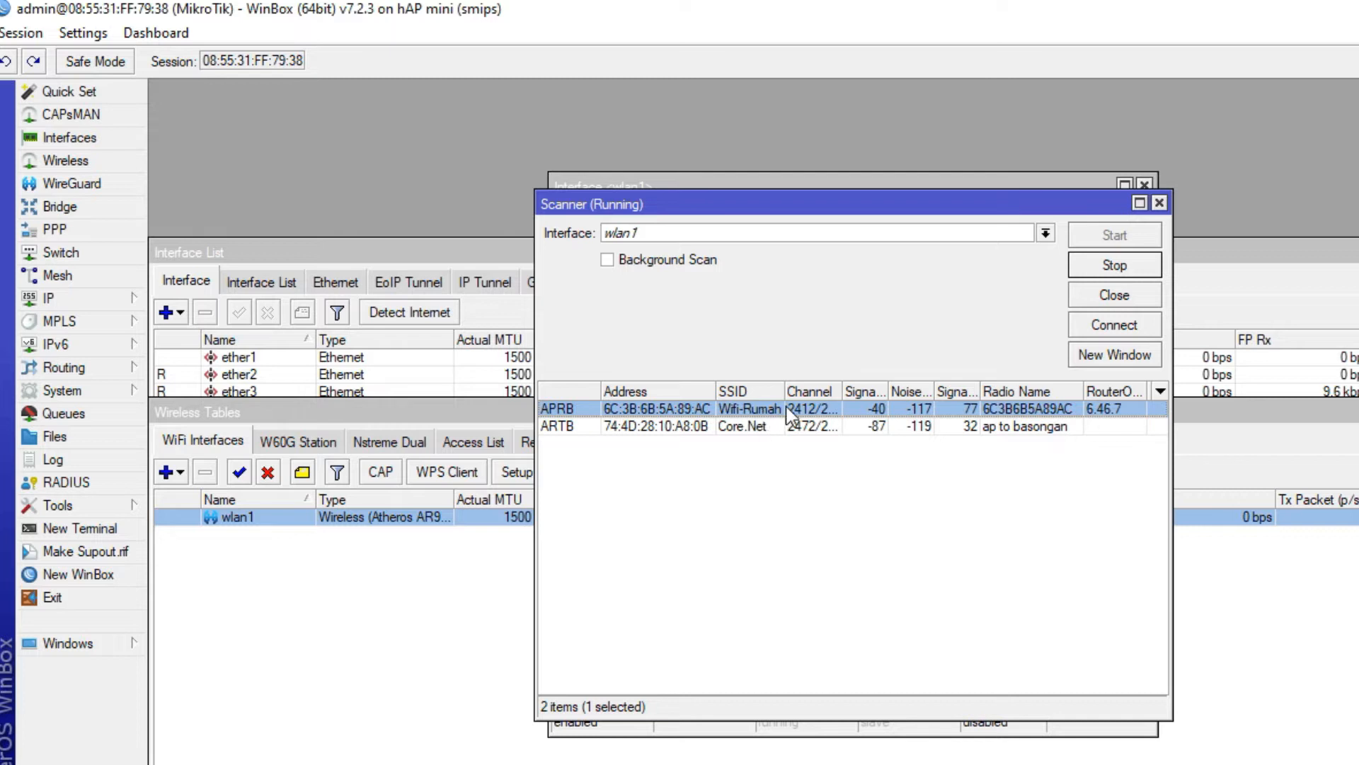
pyautogui.click(1131, 328)
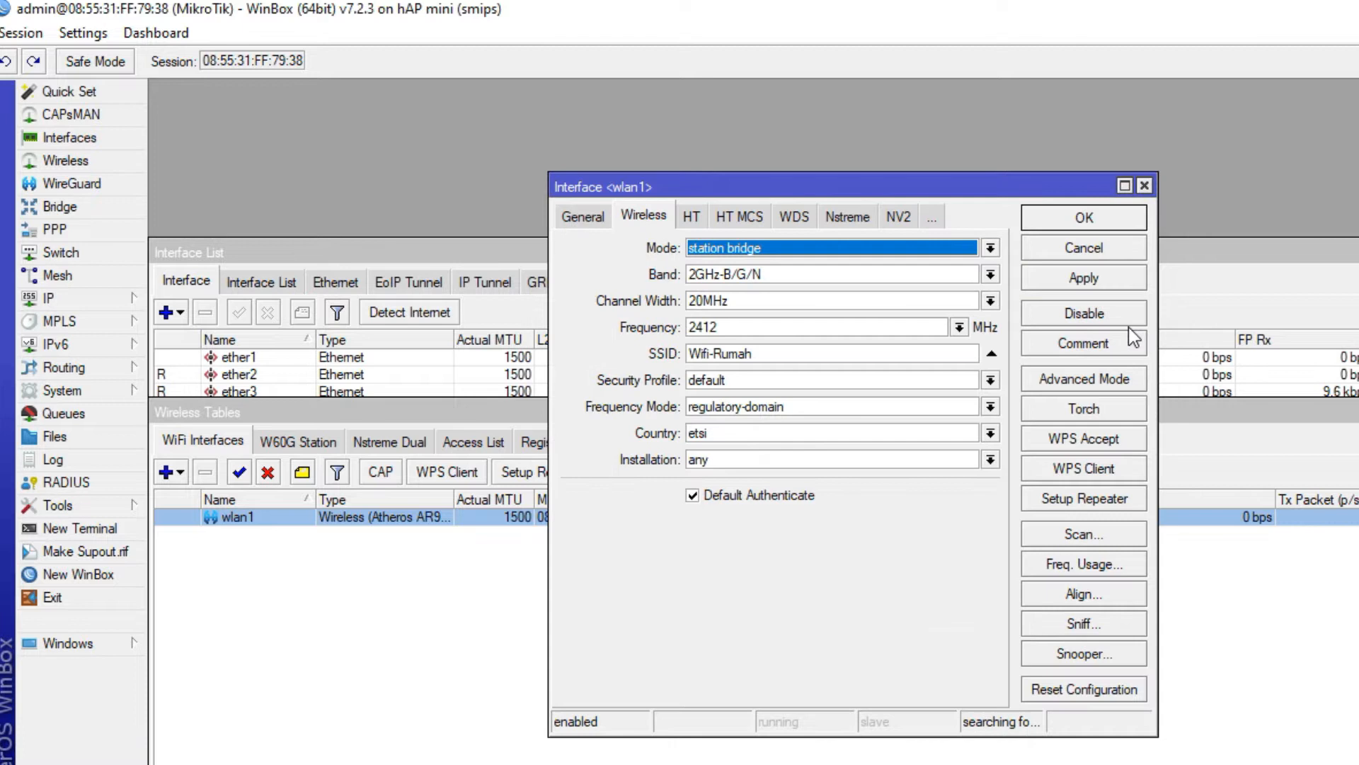
pyautogui.click(1126, 216)
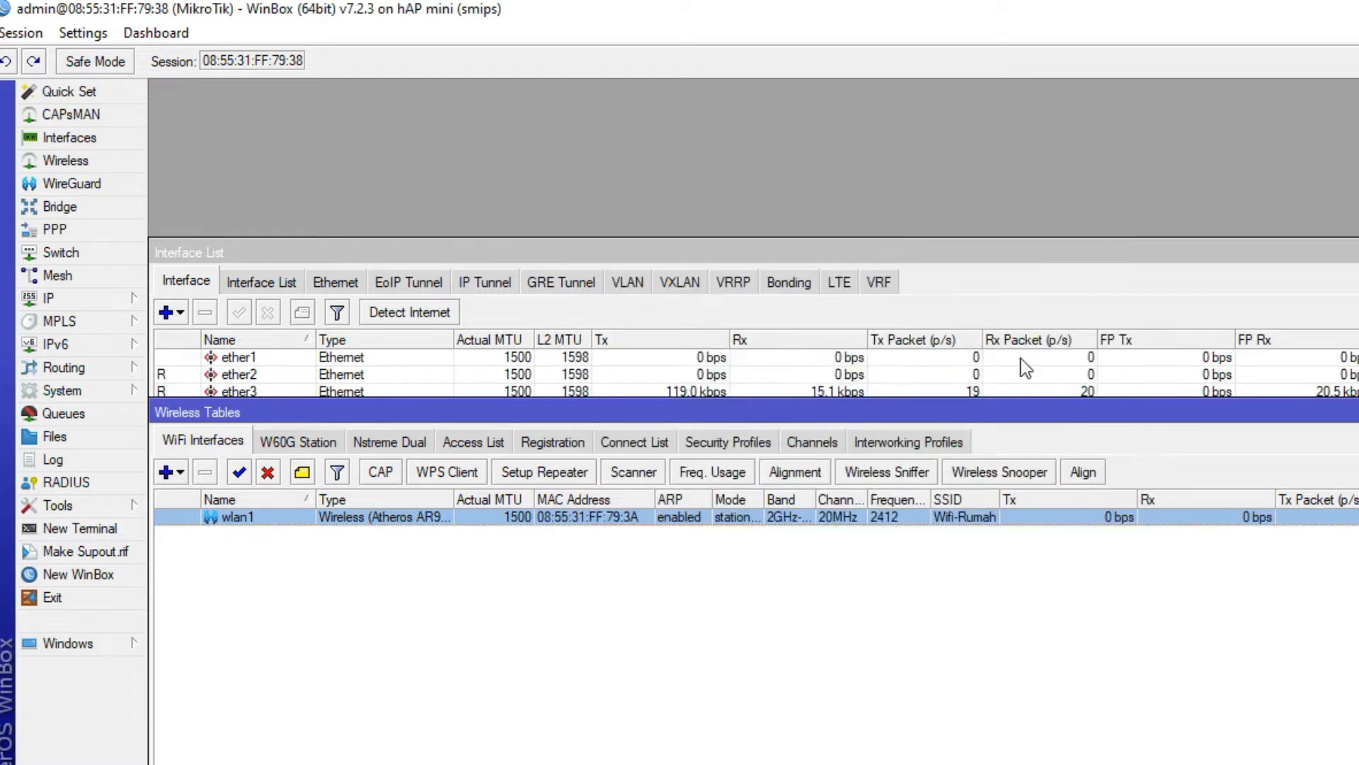
# Start a new wireless security profile in dynamic keys mode with WPA PSK and WPA2 PSK authentication enabled.
pyautogui.click(659, 621)
pyautogui.click(729, 443)
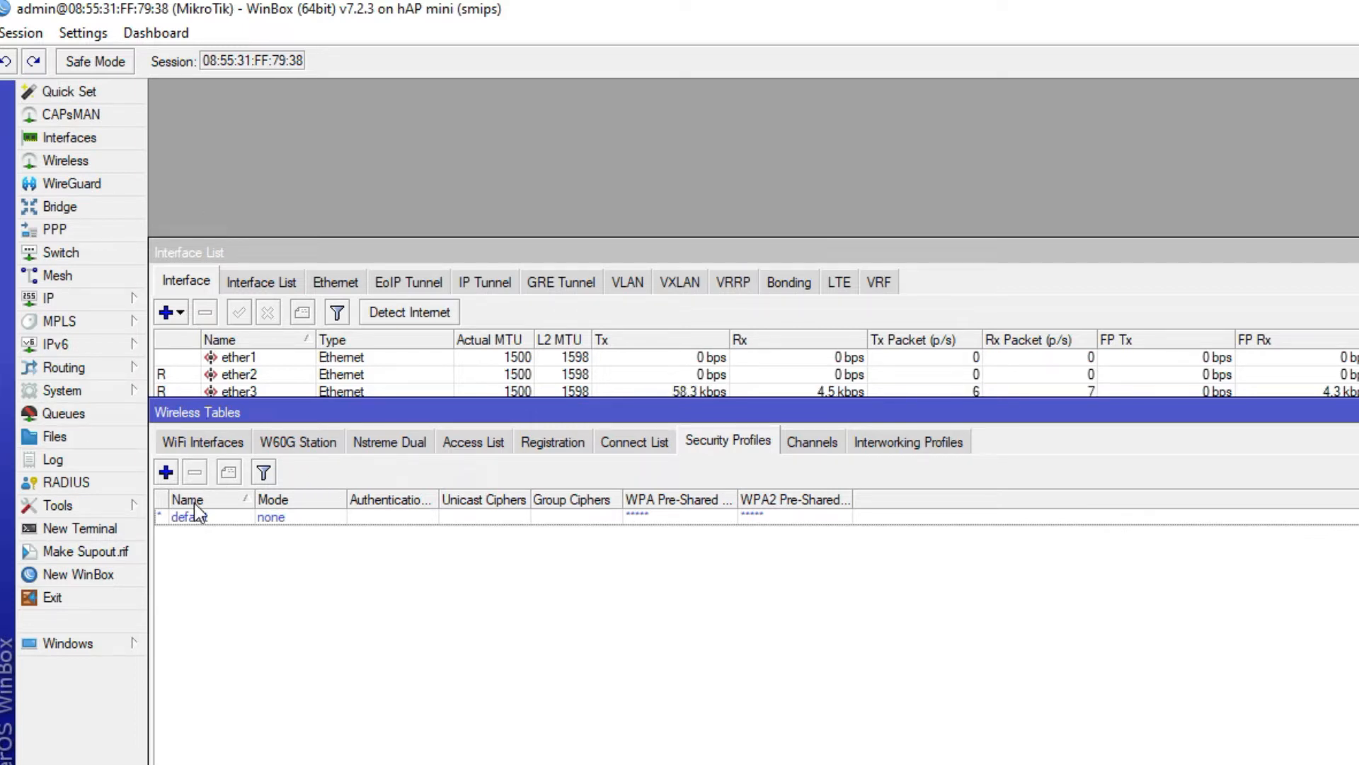
pyautogui.click(165, 472)
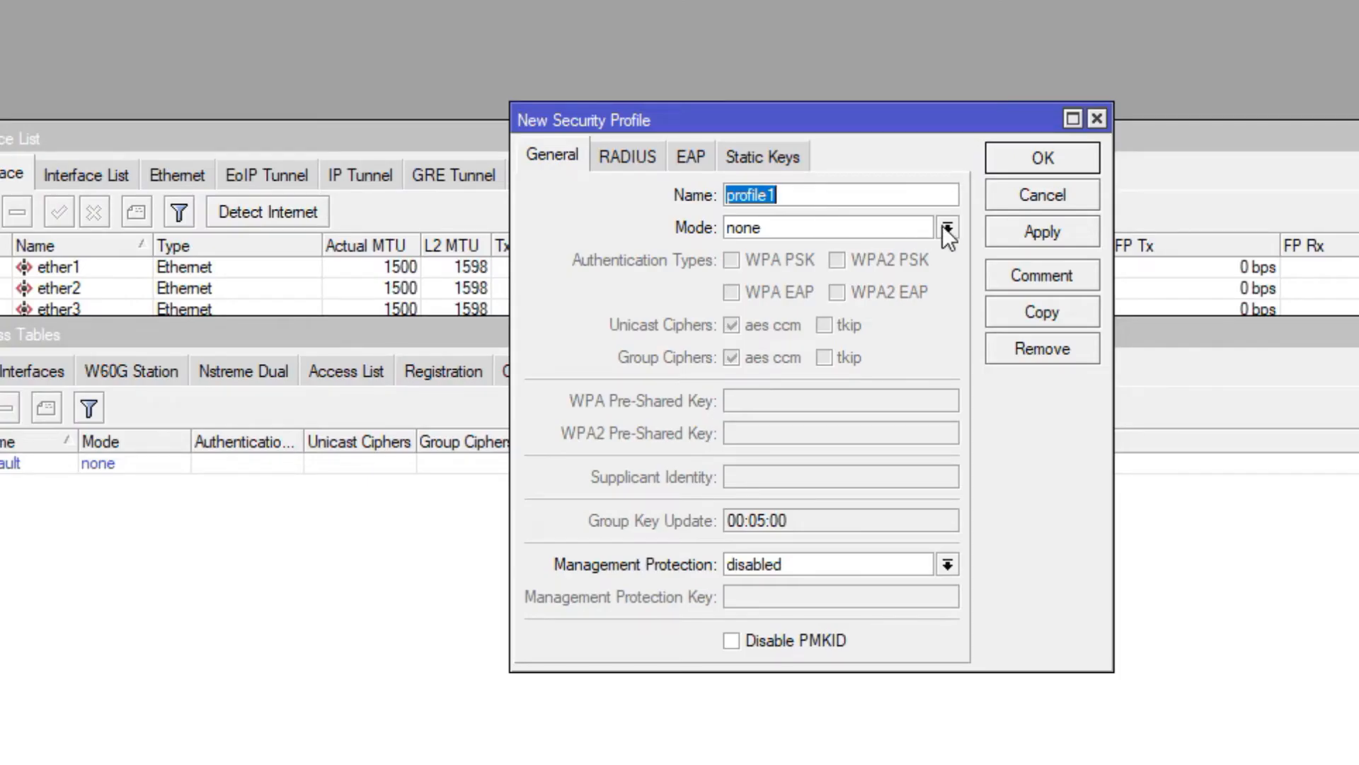
pyautogui.click(946, 228)
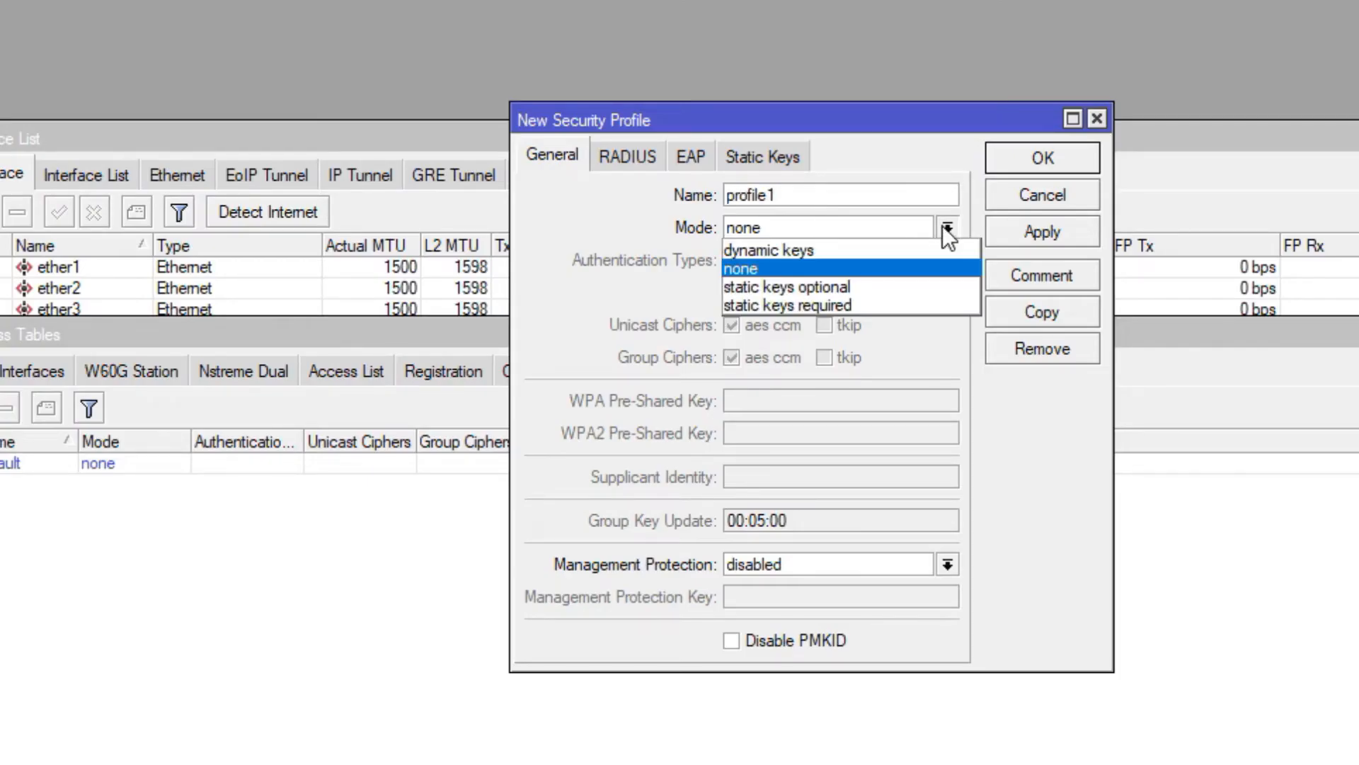
pyautogui.click(894, 251)
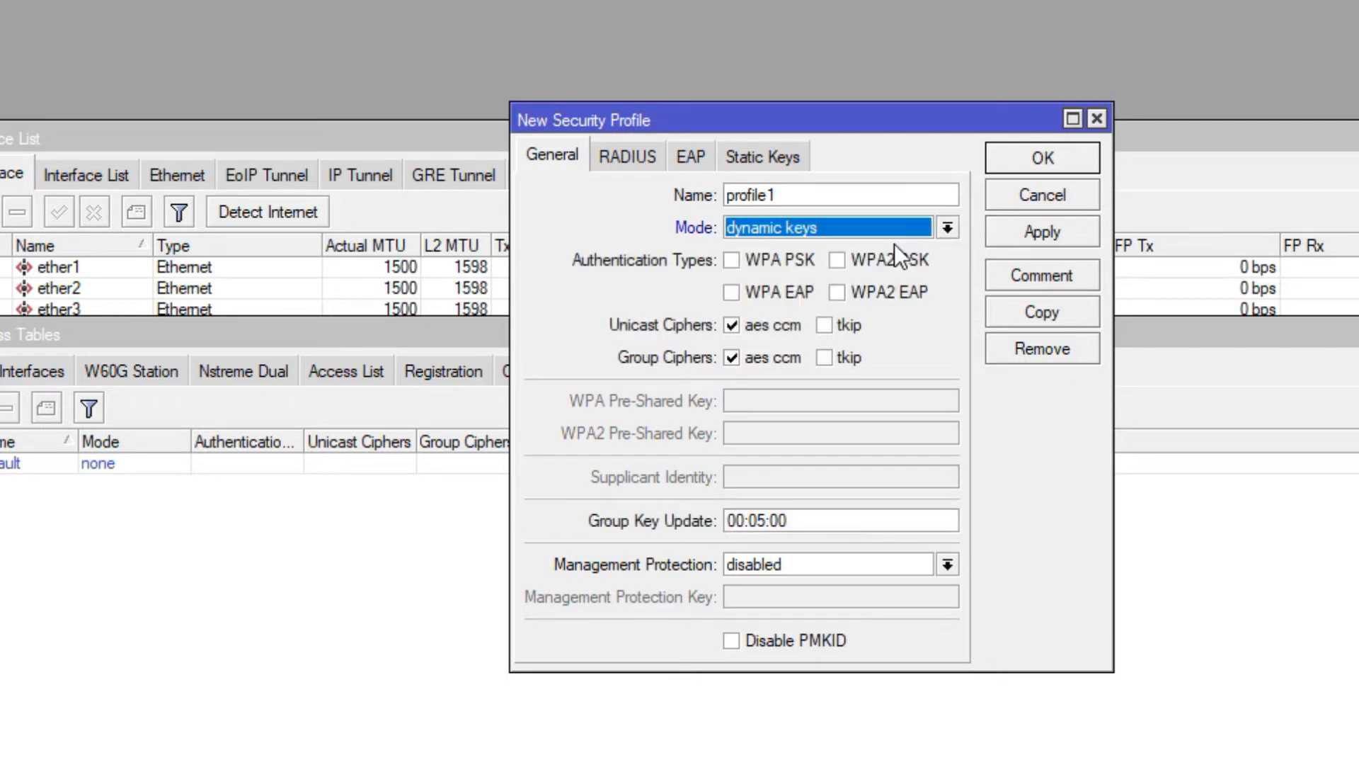
pyautogui.click(732, 261)
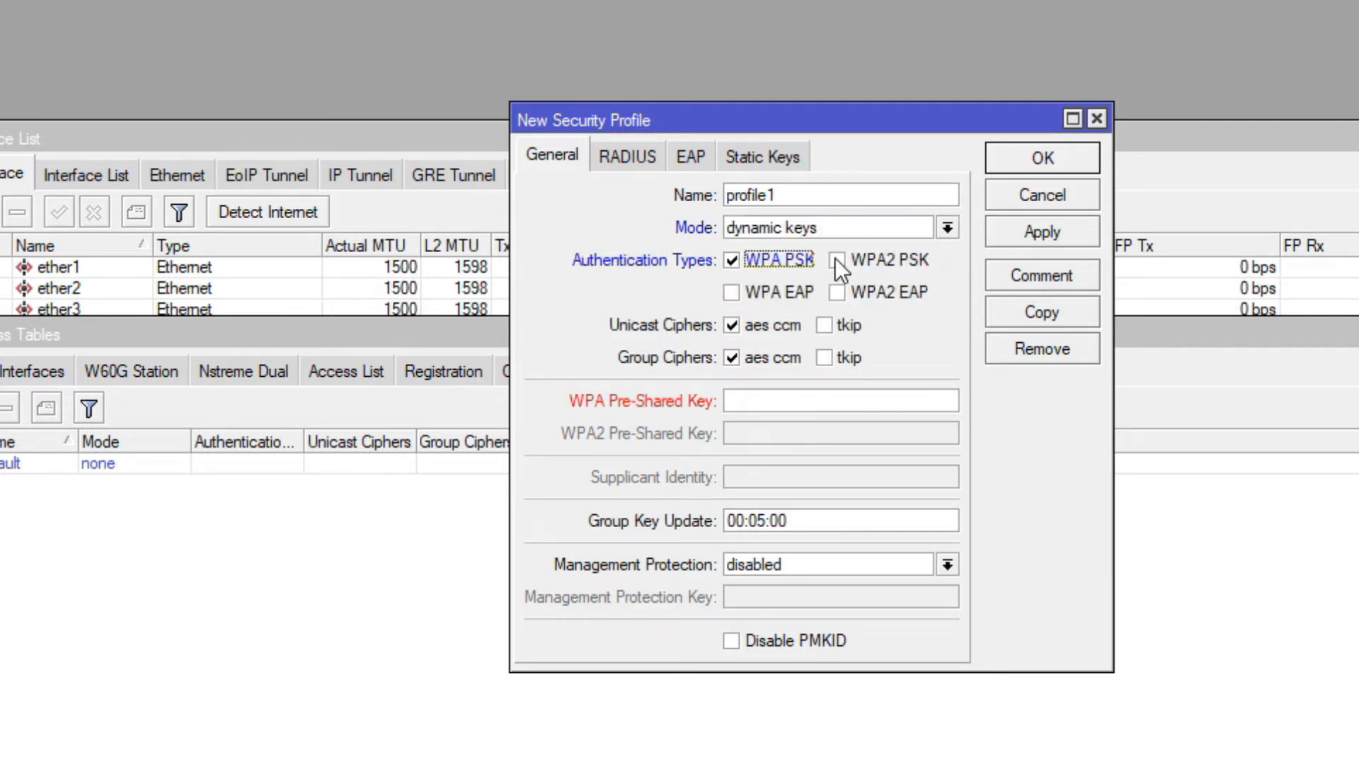
pyautogui.click(836, 260)
# Enter the WPA and WPA2 pre-shared keys in the new security profile and save it.
pyautogui.click(800, 406)
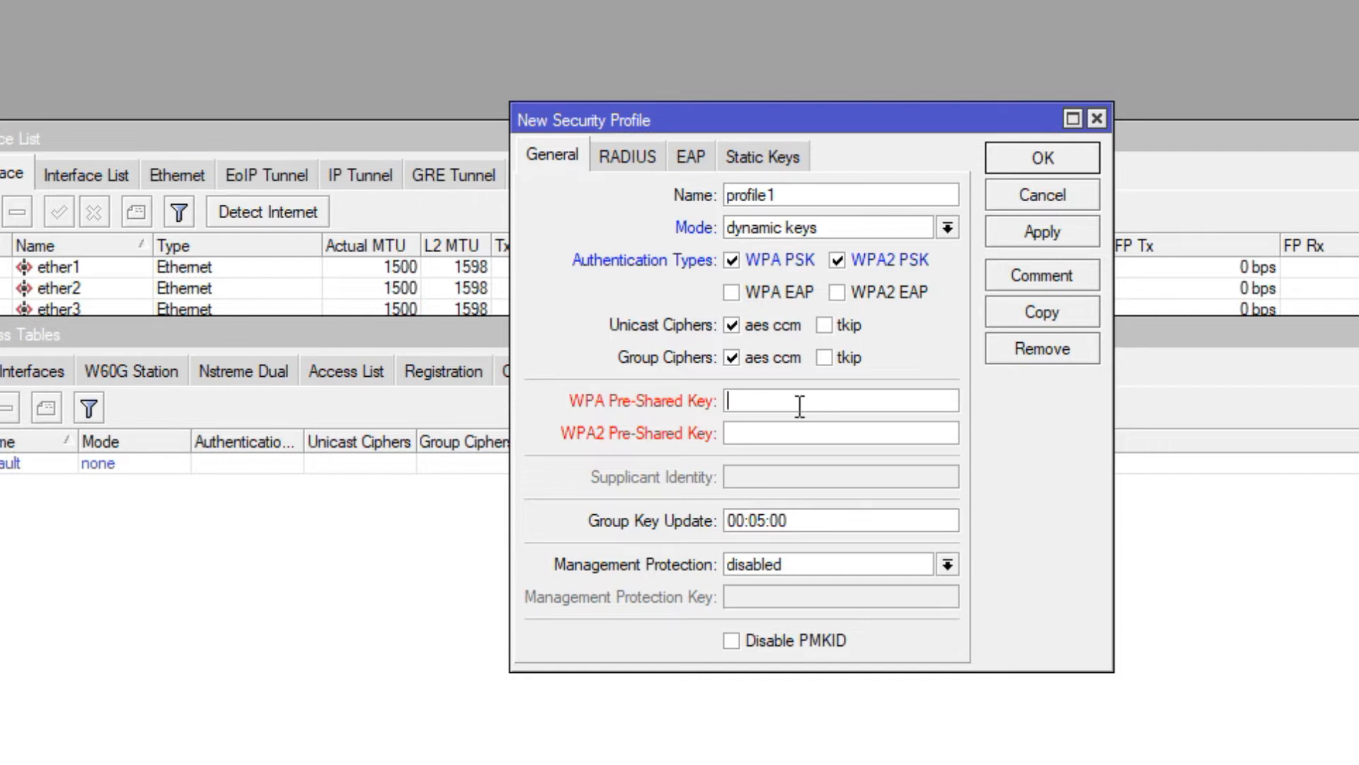
pyautogui.write('********')
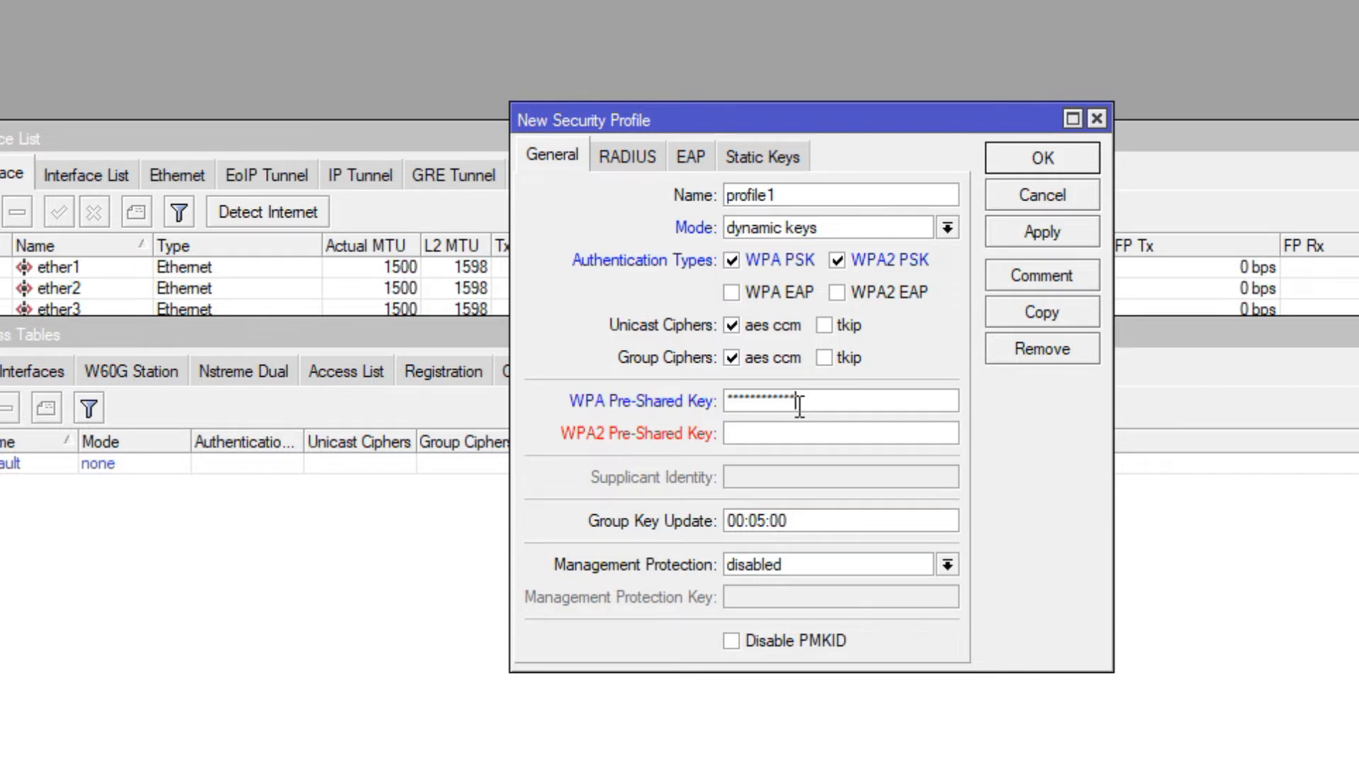
pyautogui.write('***********')
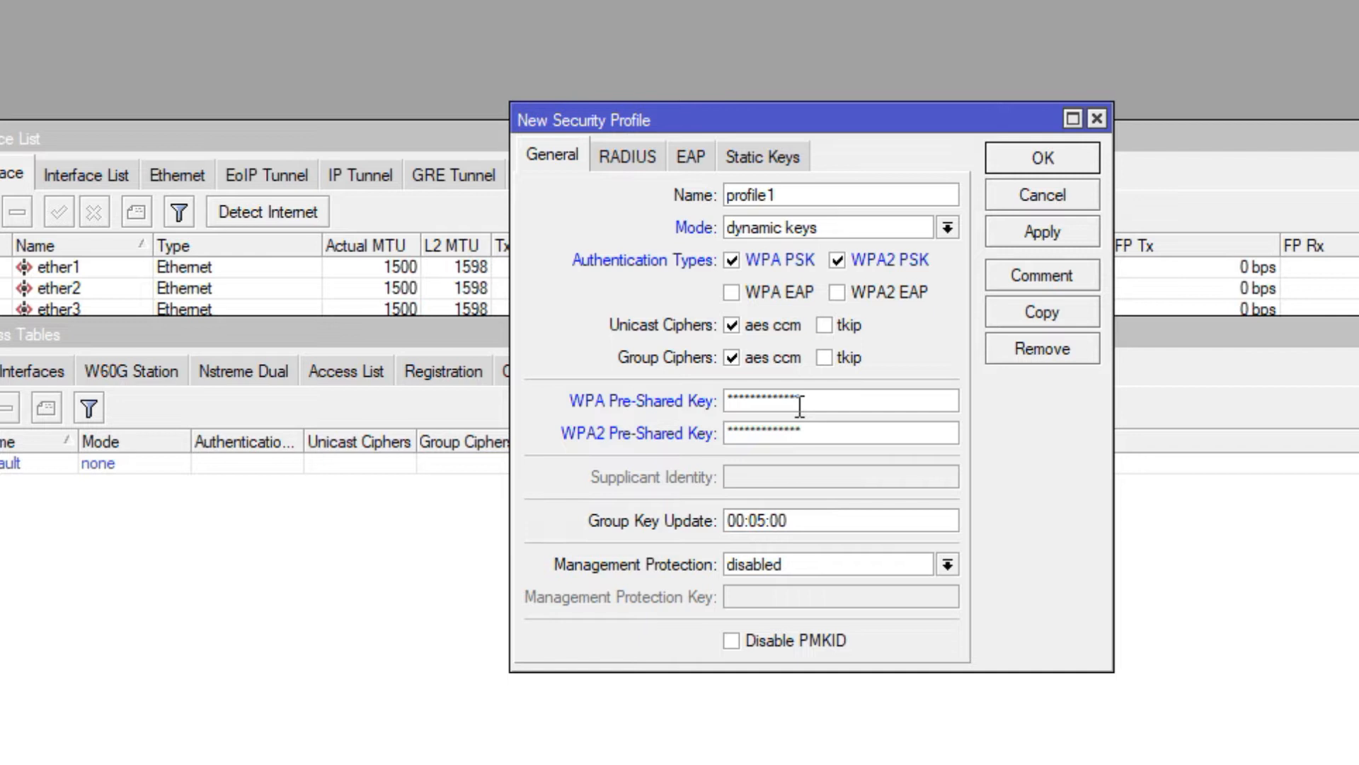
pyautogui.click(1059, 232)
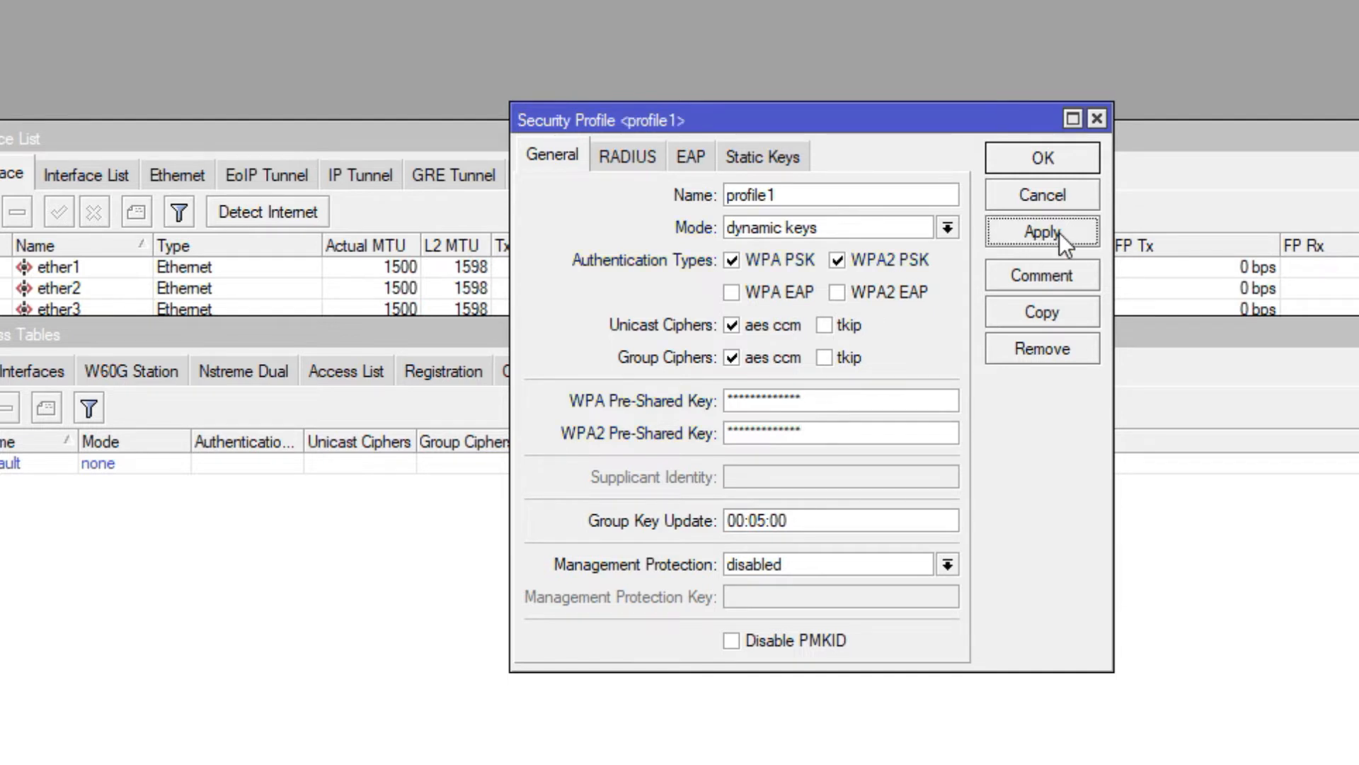
pyautogui.click(1067, 157)
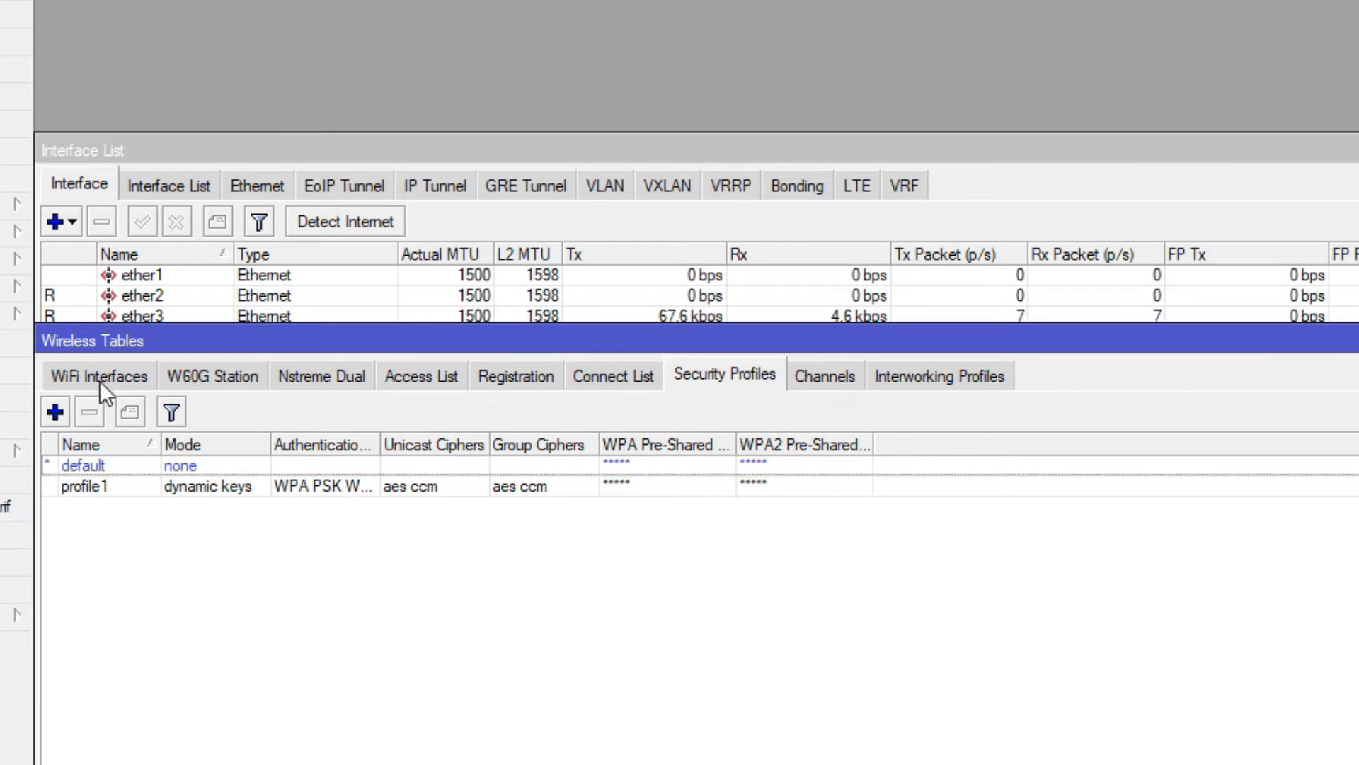
# Set the security profile of the wlan1 interface to profile1 and save the interface settings.
pyautogui.click(103, 377)
pyautogui.click(423, 465)
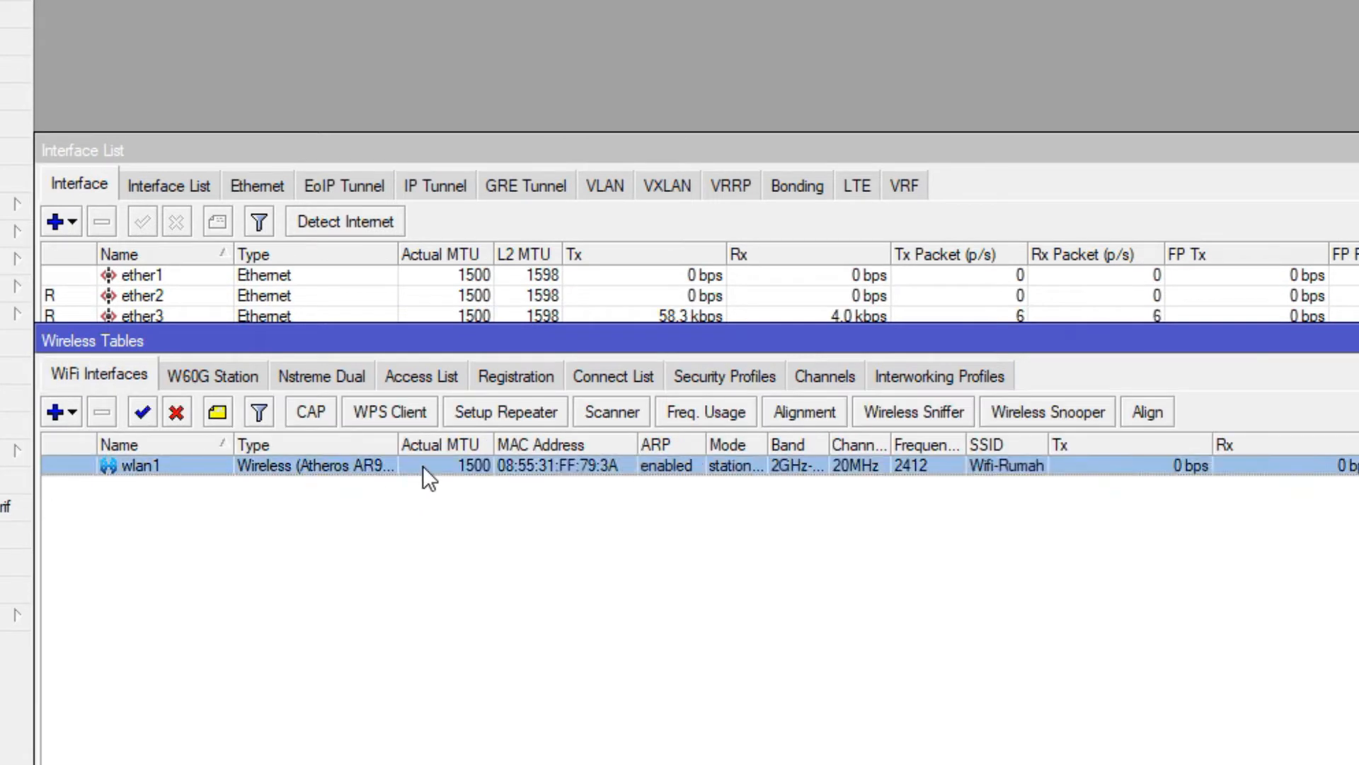
pyautogui.doubleClick(423, 465)
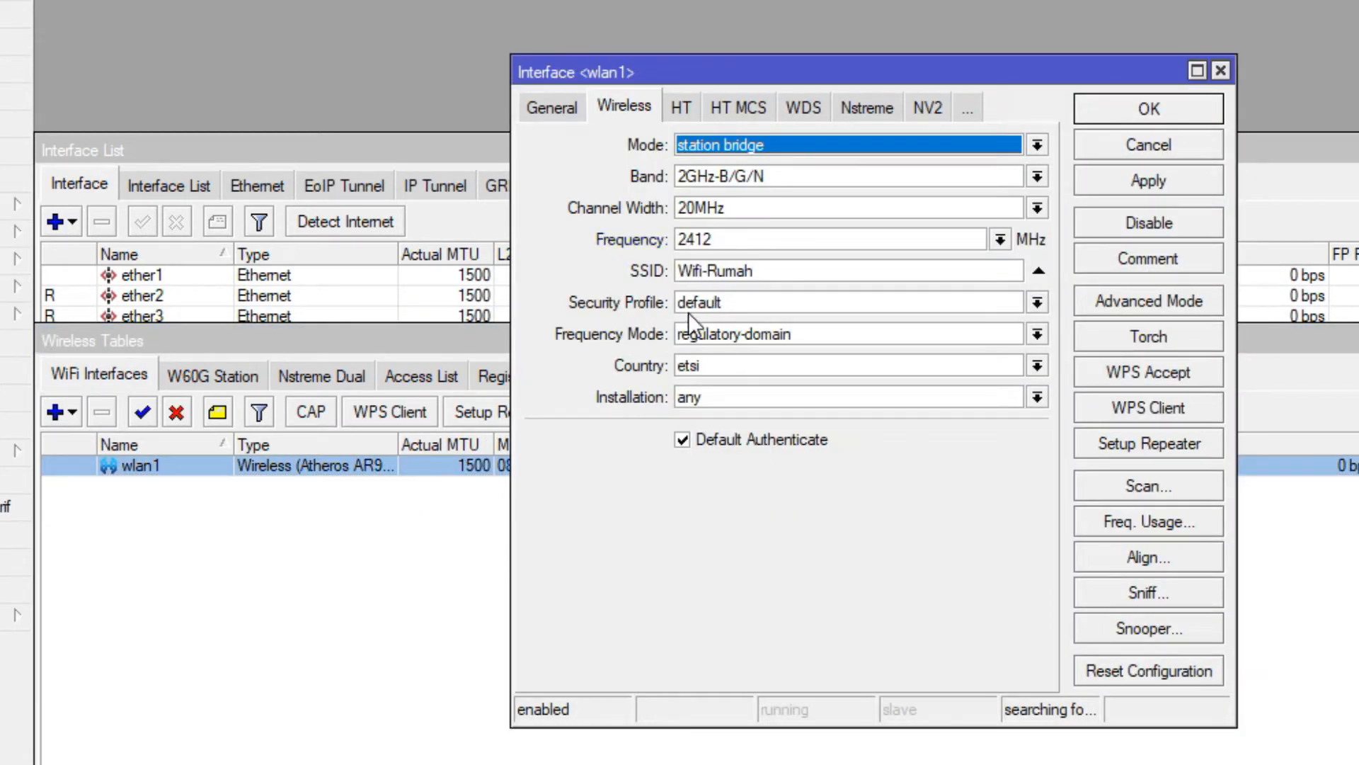
pyautogui.click(1033, 303)
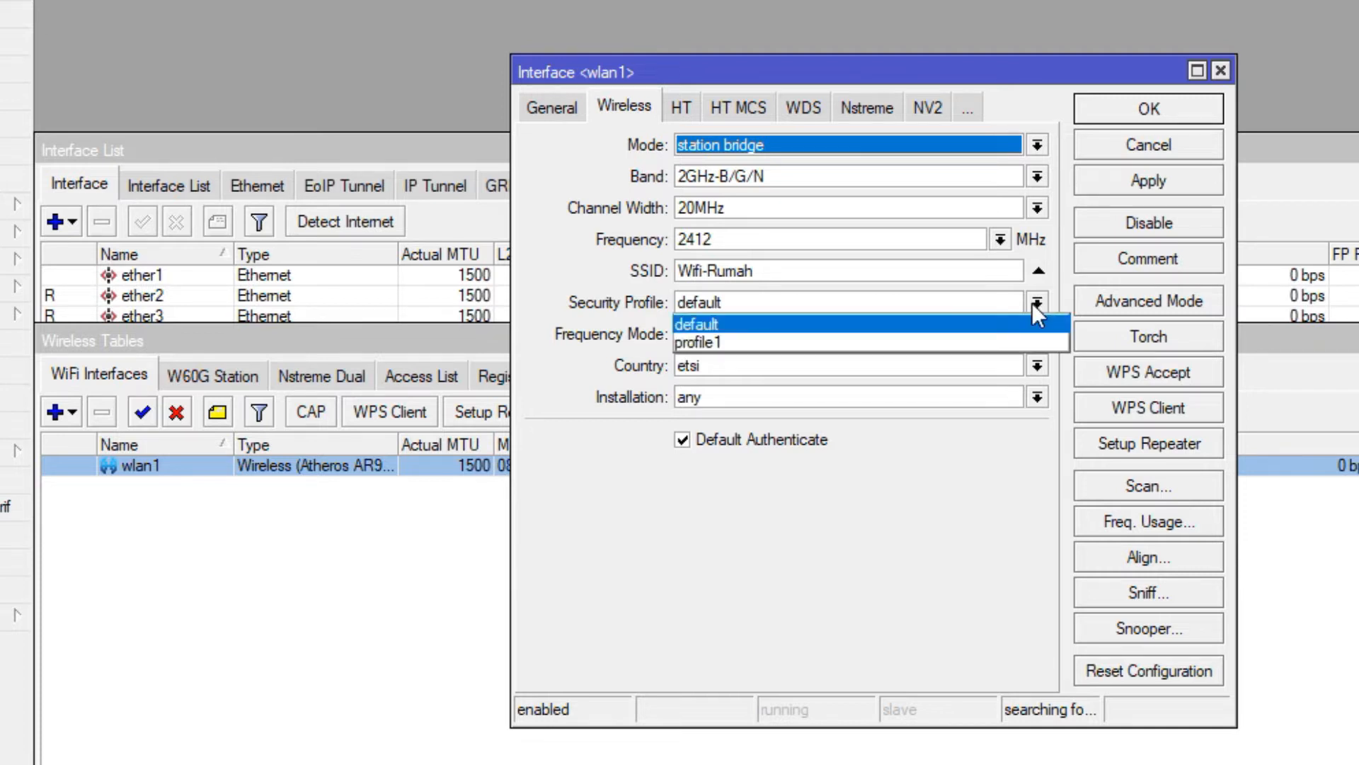
pyautogui.click(715, 341)
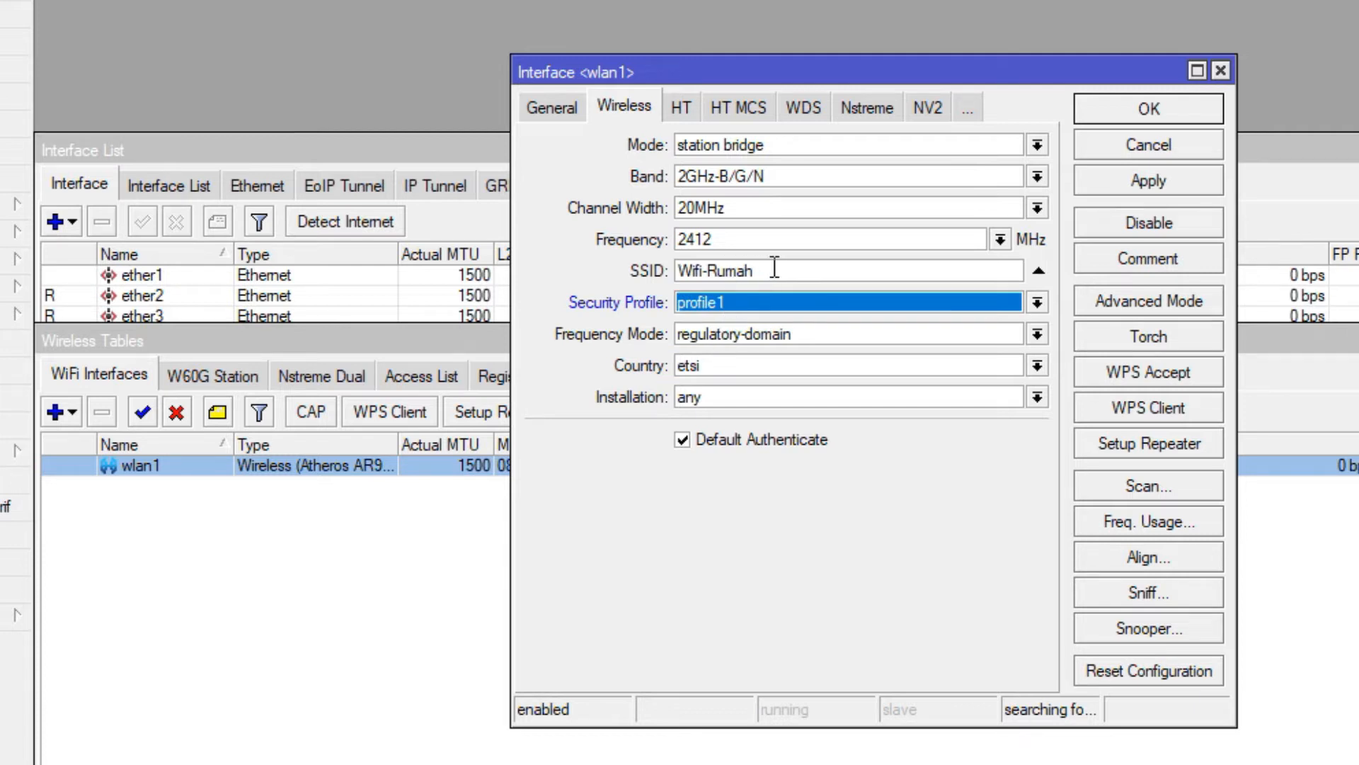
pyautogui.moveTo(776, 271); pyautogui.dragTo(681, 271)
pyautogui.click(1148, 181)
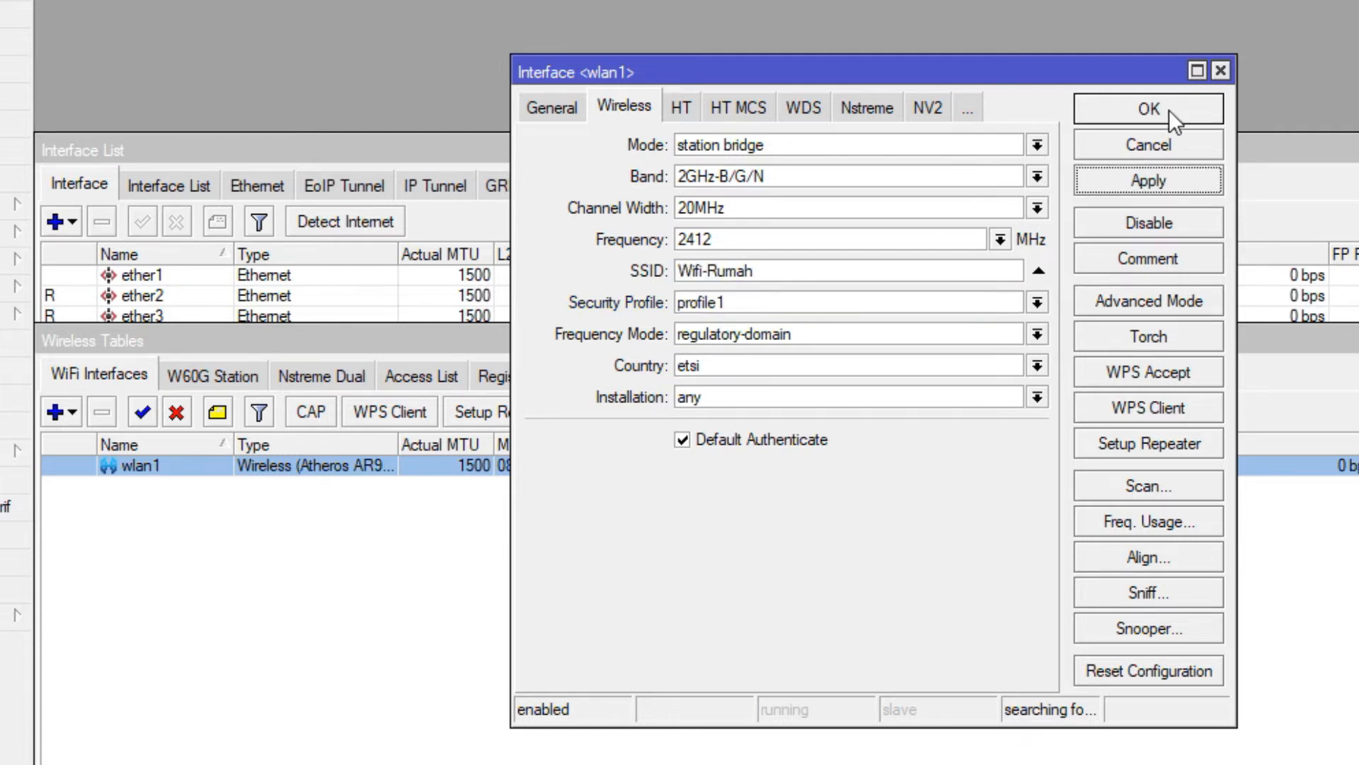
pyautogui.click(1169, 109)
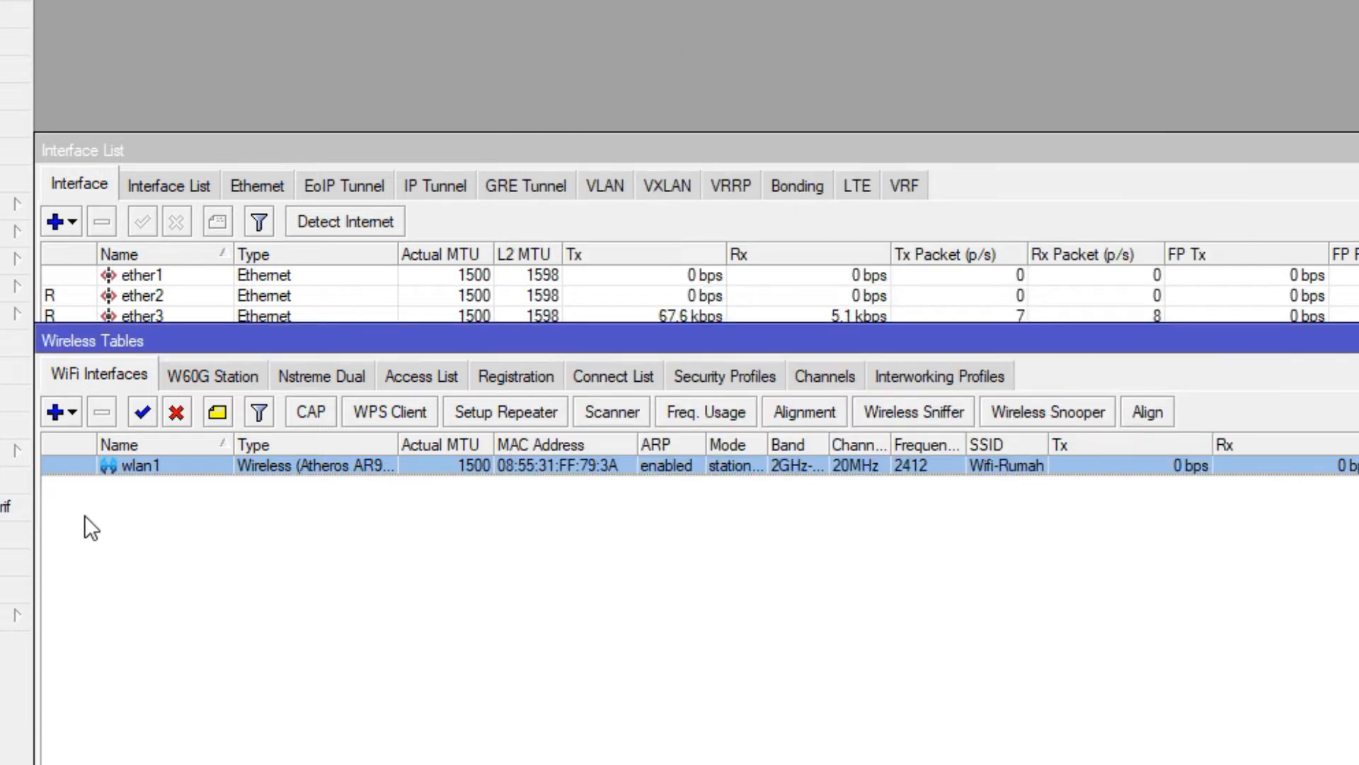
# Bring the interface list forward and add a DHCP client on the wlan1 interface.
pyautogui.moveTo(57, 469)
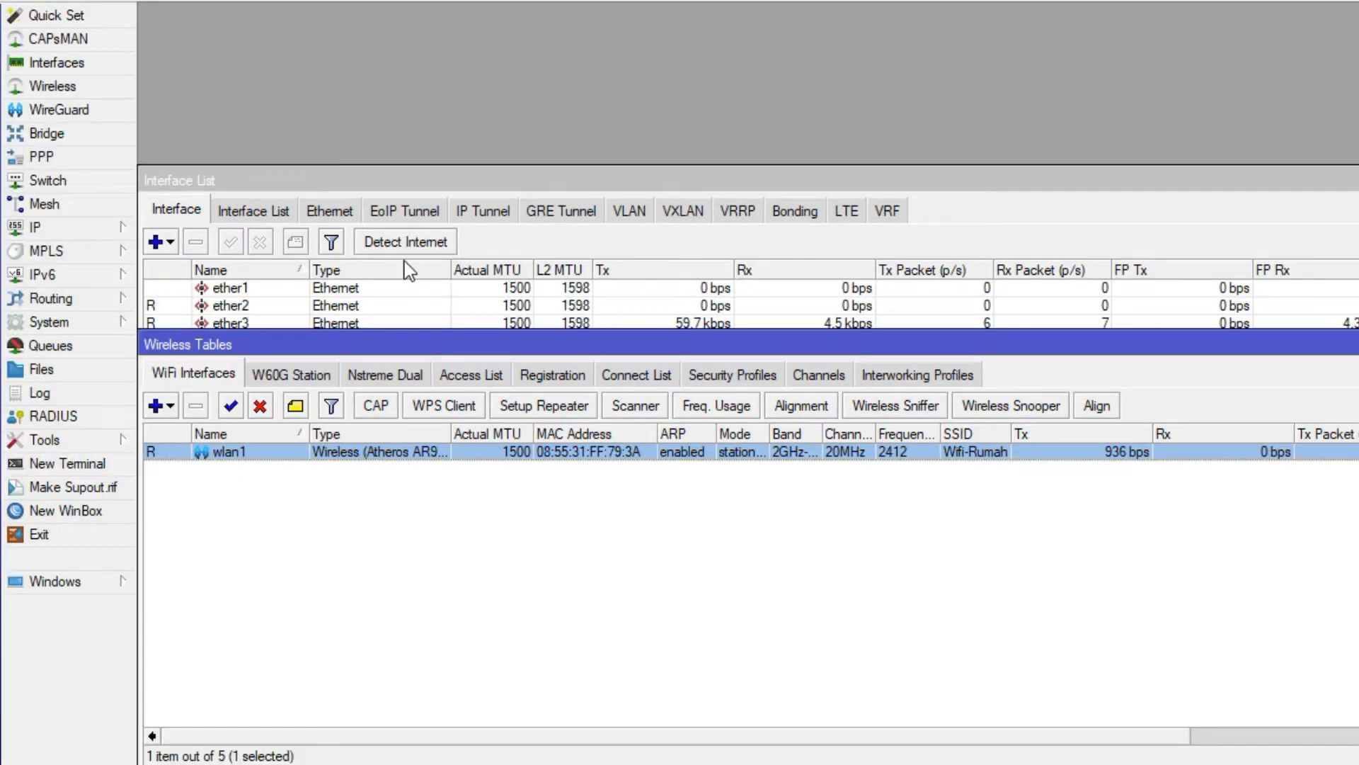
pyautogui.click(475, 188)
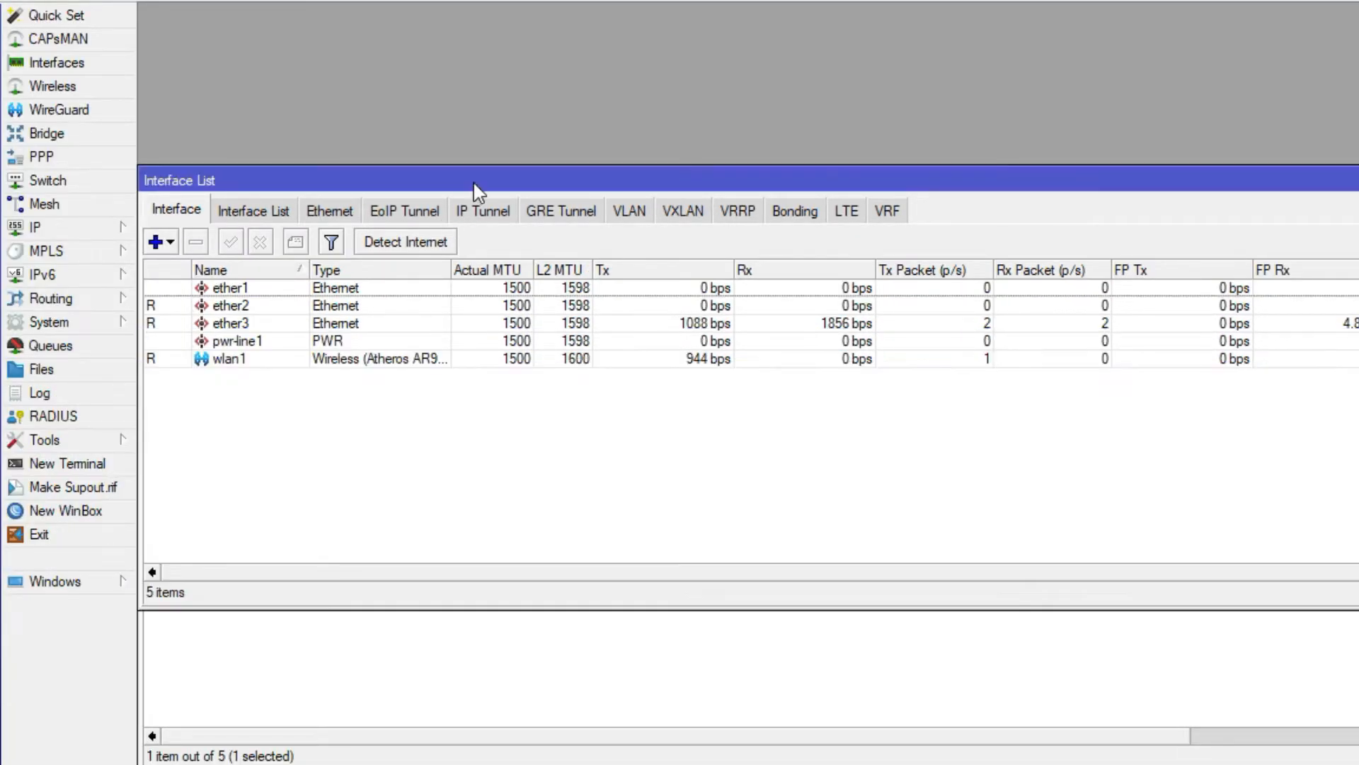
pyautogui.click(103, 230)
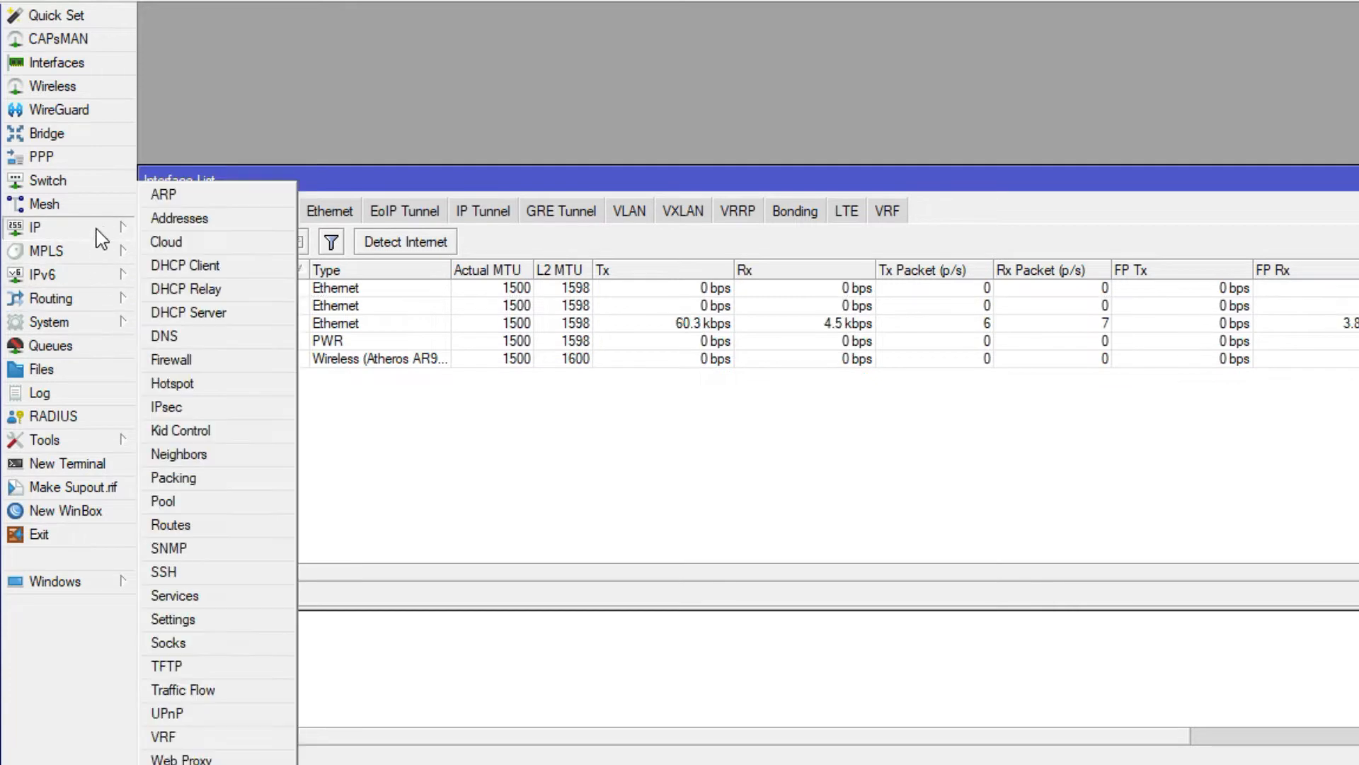
pyautogui.click(186, 266)
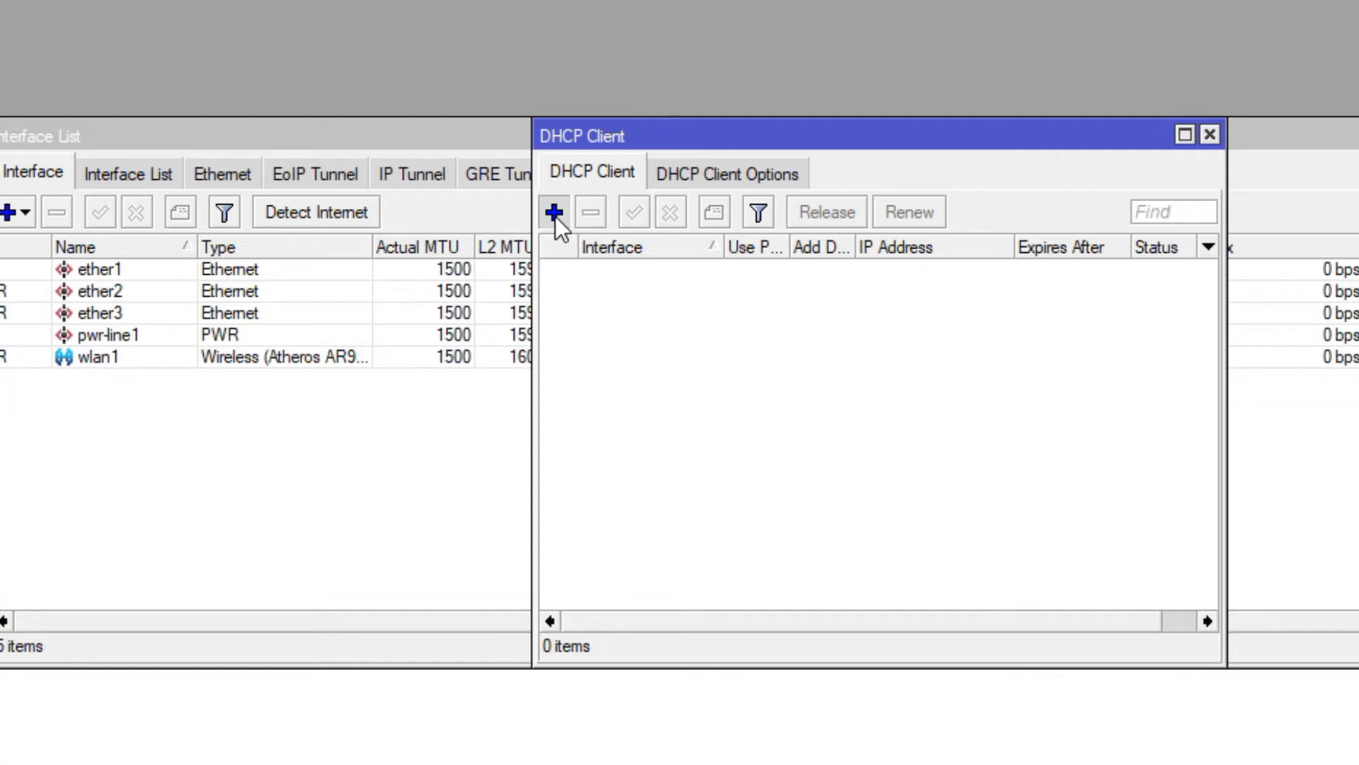
pyautogui.click(598, 242)
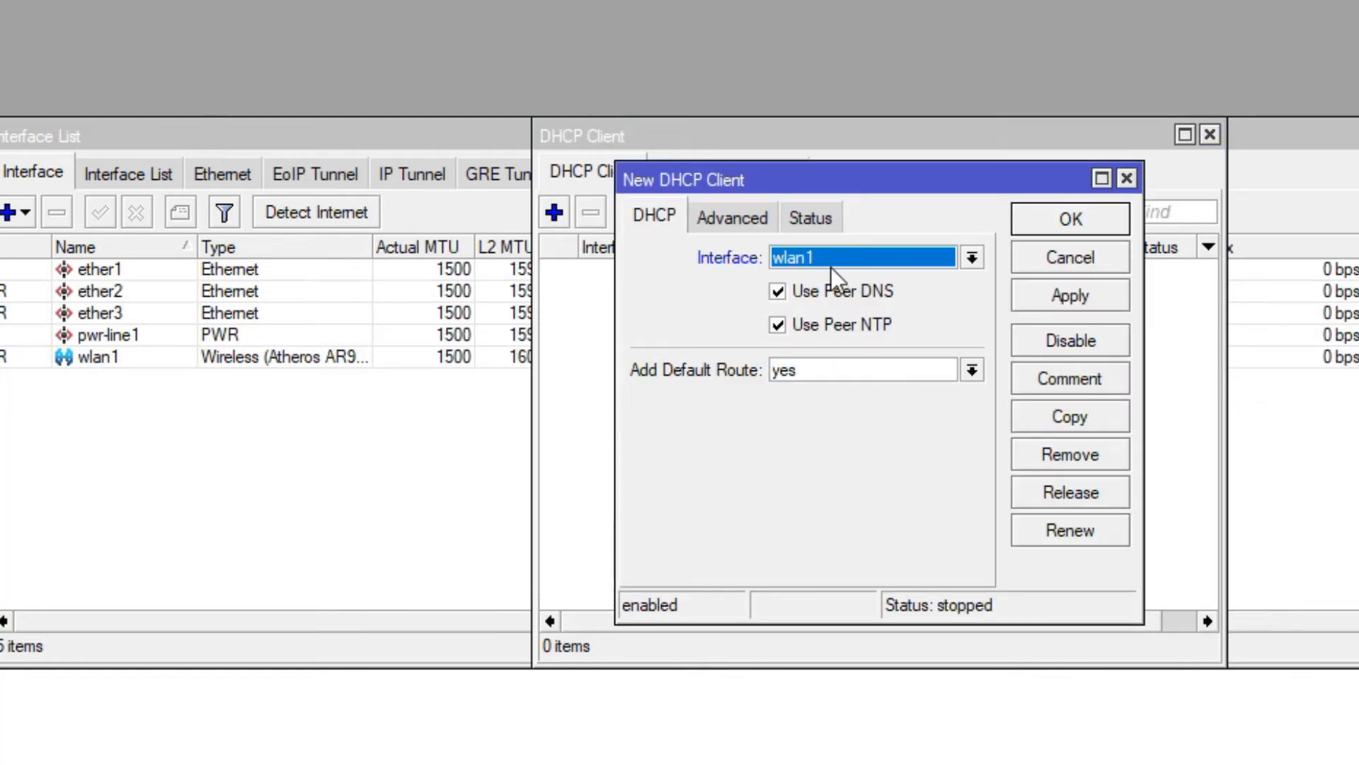
pyautogui.click(1059, 303)
pyautogui.click(1082, 228)
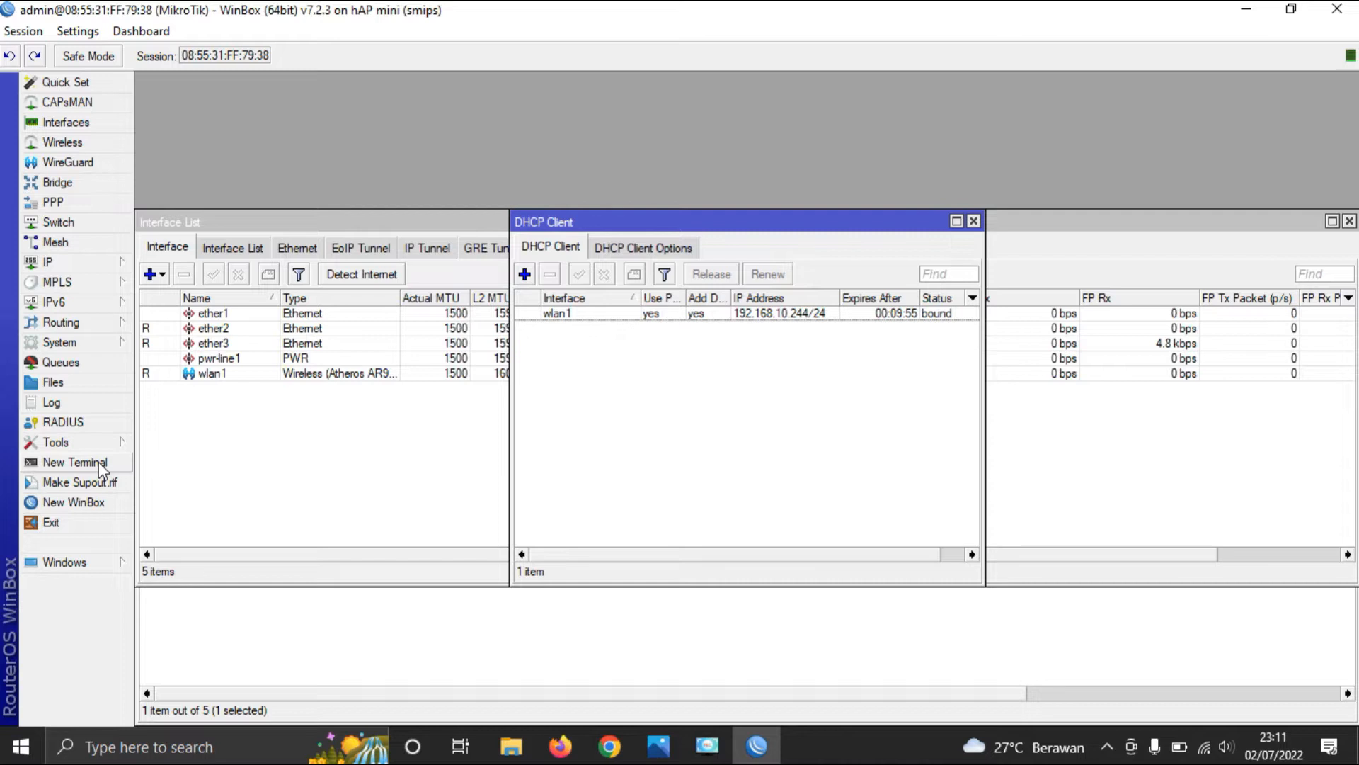
# Open a new terminal, skip the password change and ping 8.8.8.8 to test the internet connection.
pyautogui.click(99, 464)
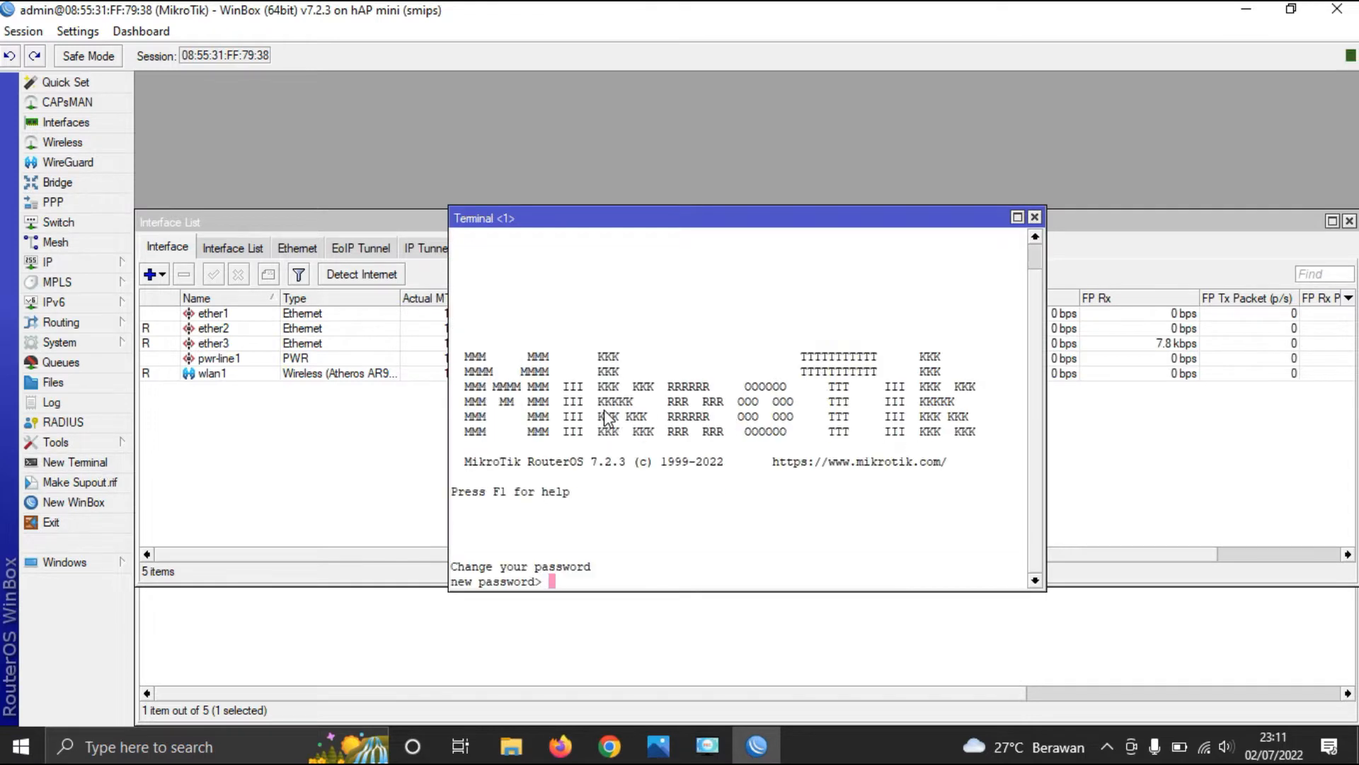
pyautogui.press('Return')
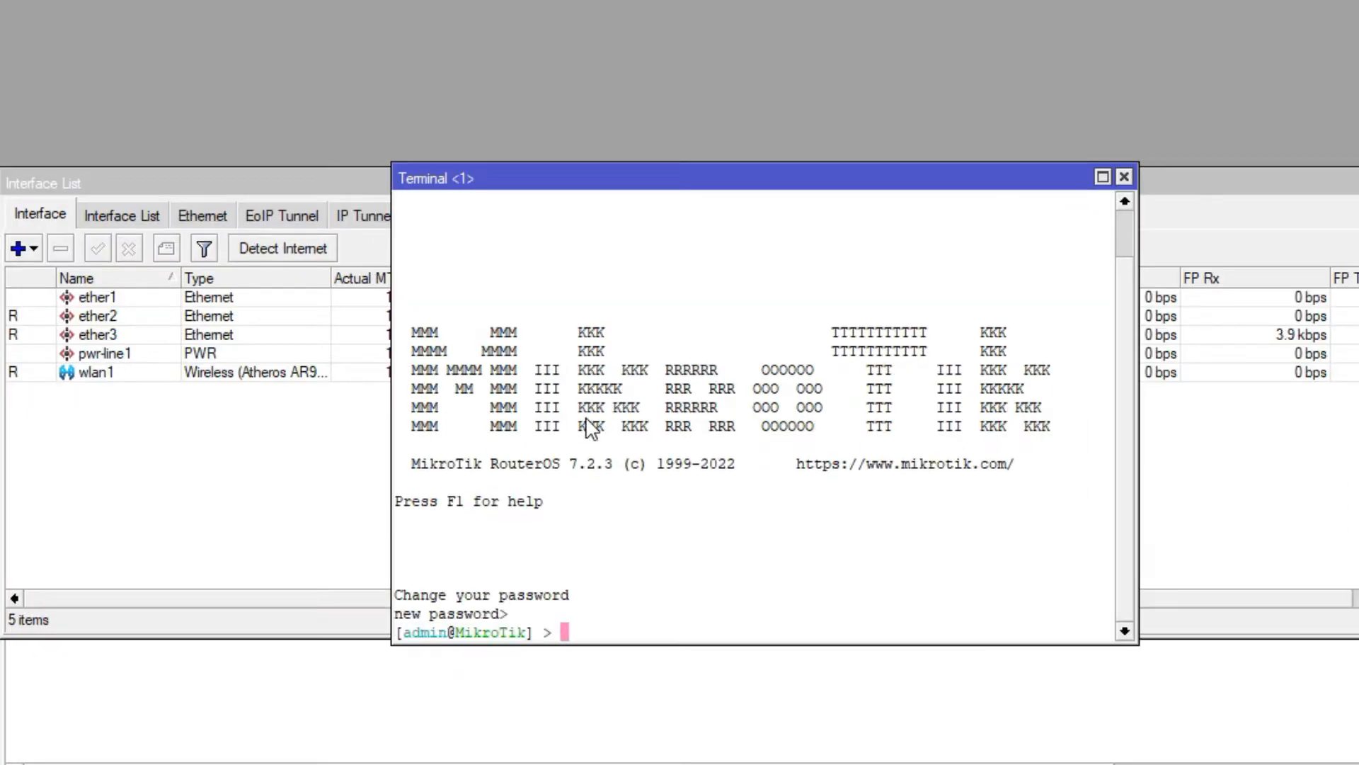
pyautogui.write('ping 8.8.8.8')
pyautogui.press('Return')
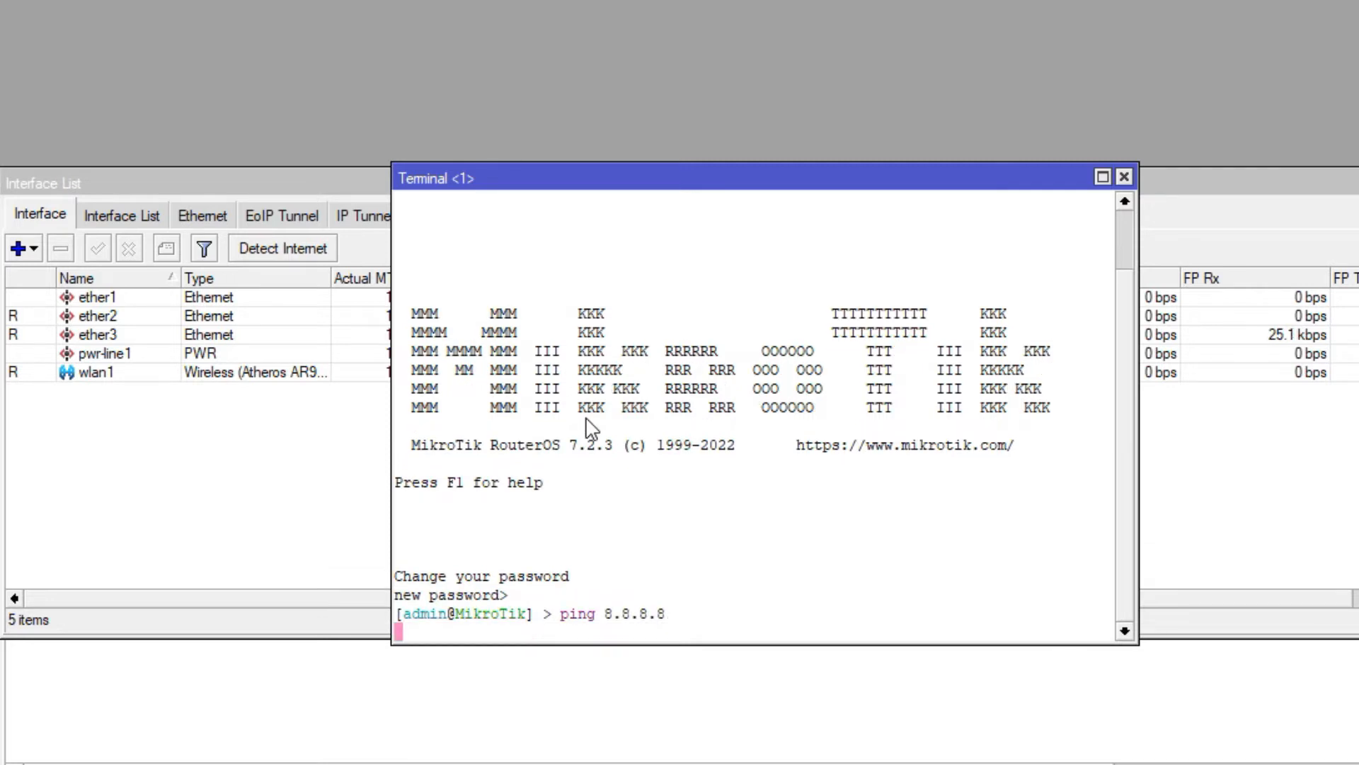
# Ping google.com from the terminal to test name resolution.
pyautogui.write('p')
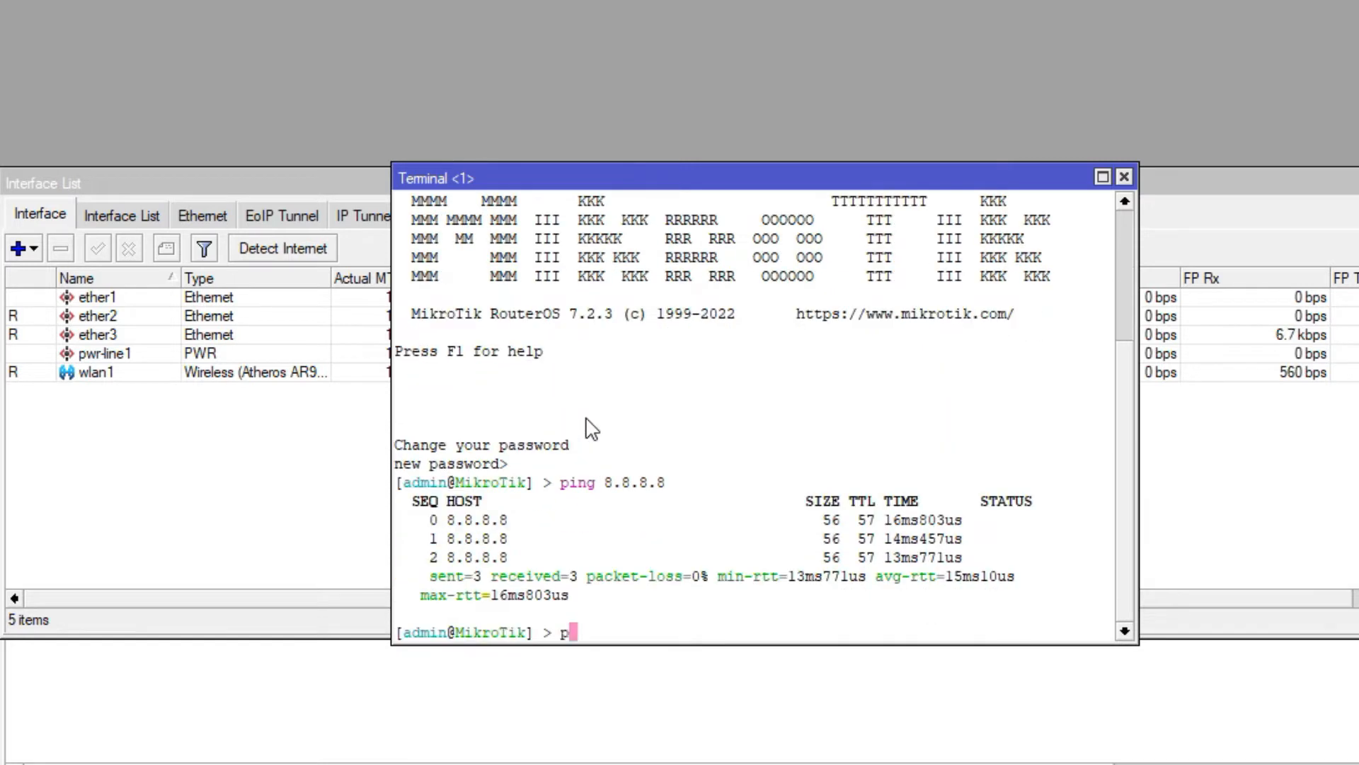
pyautogui.write('ing google.com')
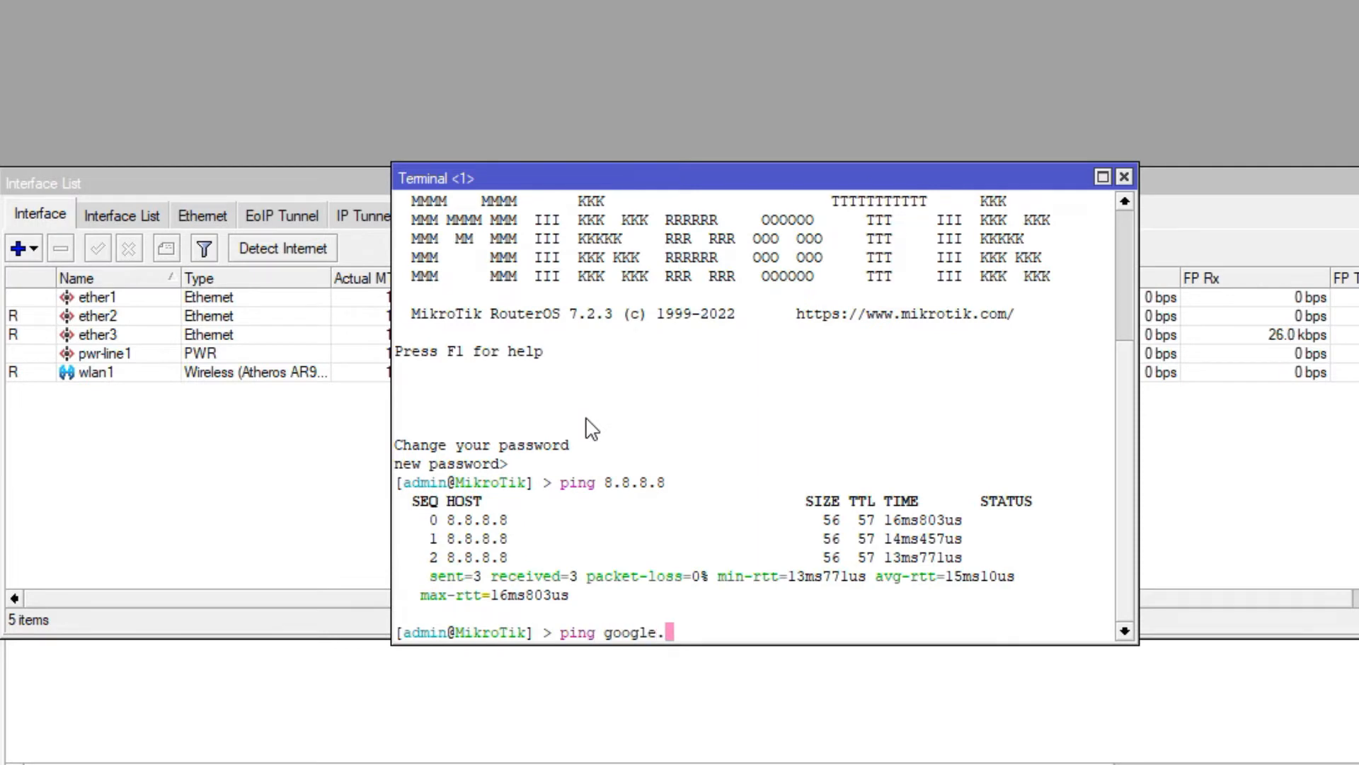
pyautogui.press('Return')
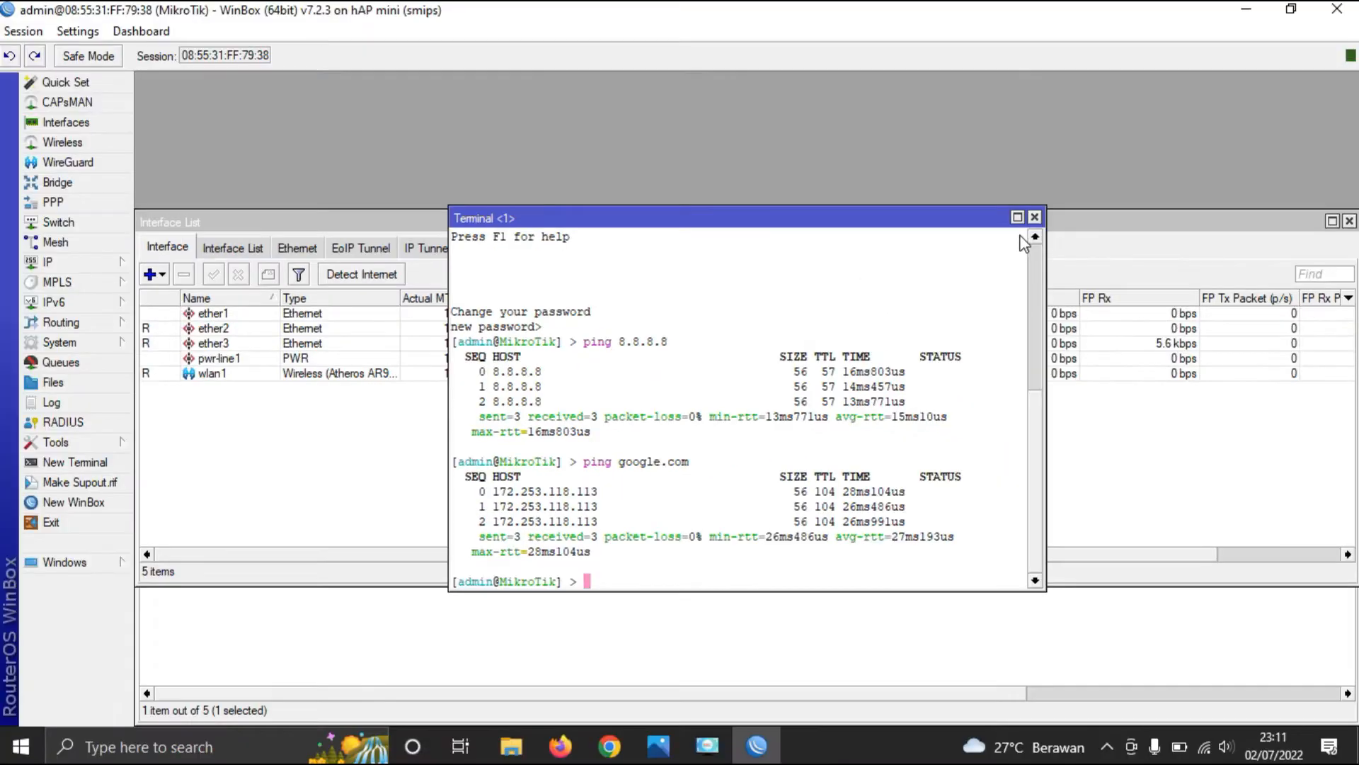
# Close the terminal, DHCP client and interface list windows.
pyautogui.click(1033, 217)
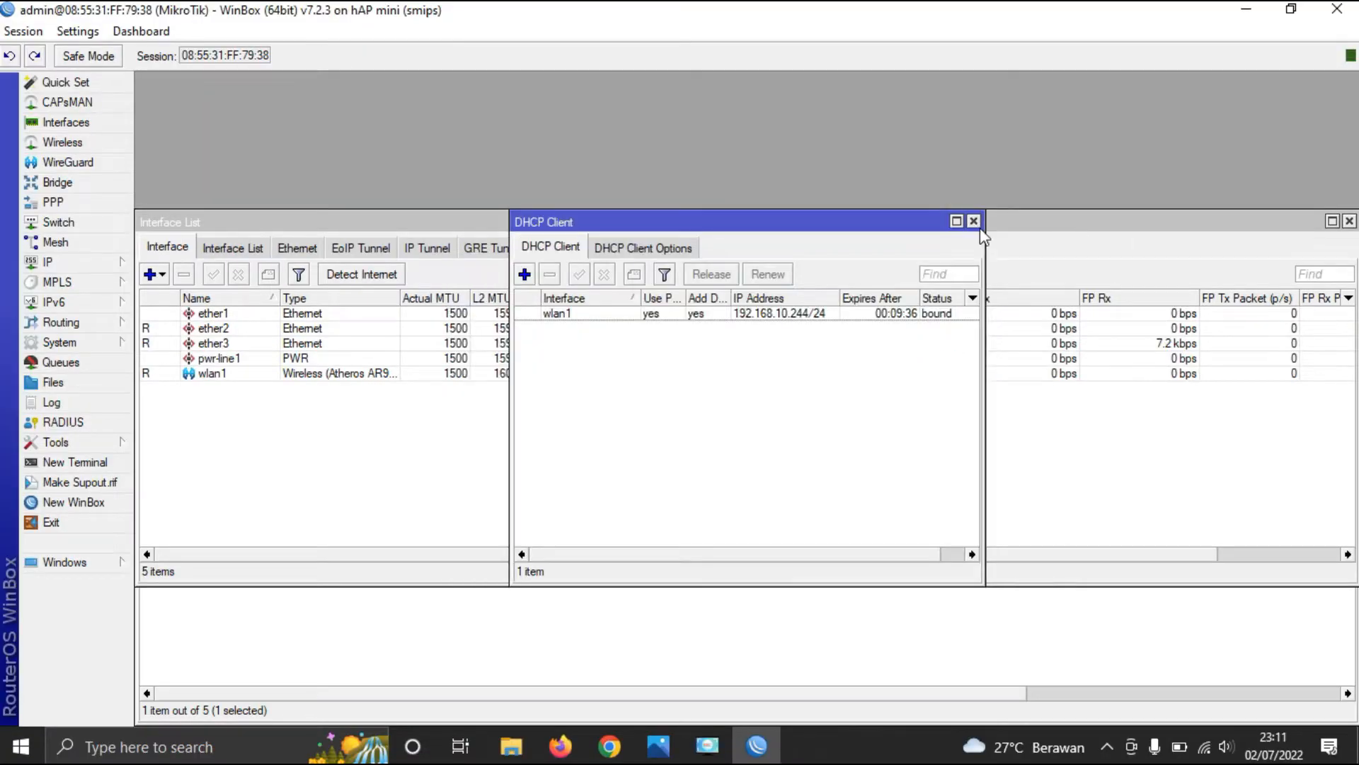
pyautogui.click(974, 221)
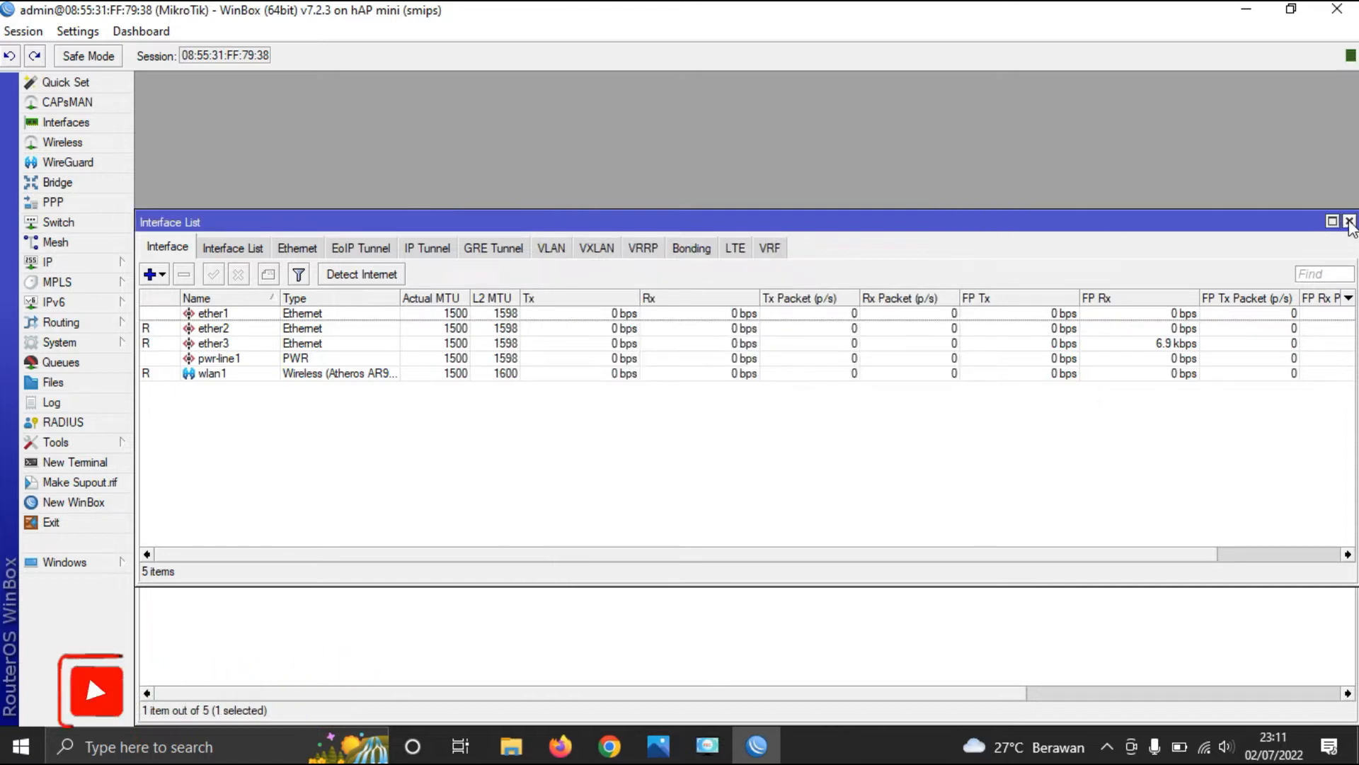
pyautogui.click(1349, 221)
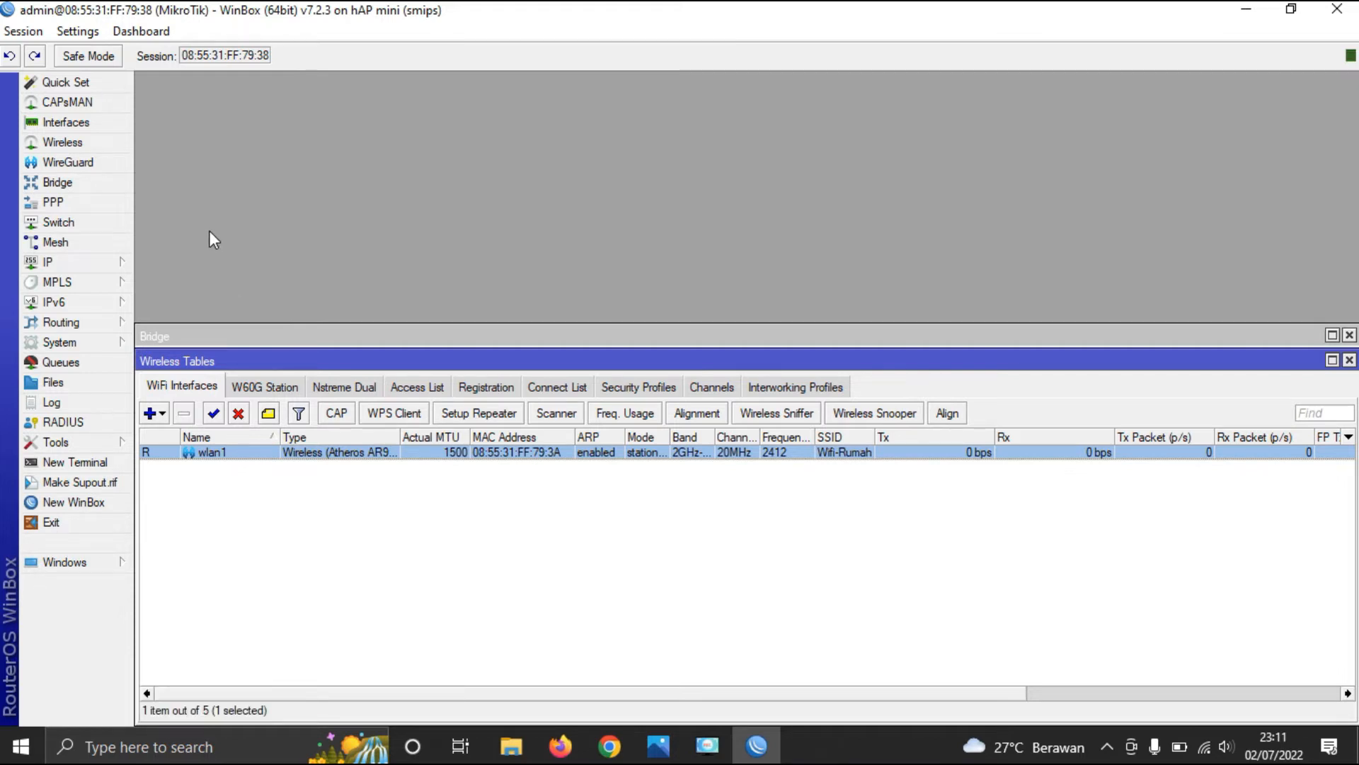
# Check the VLAN layout in topologi.jpg, return to WinBox and add VLAN interface vlan1 with VLAN ID 10 on ether2.
pyautogui.click(659, 745)
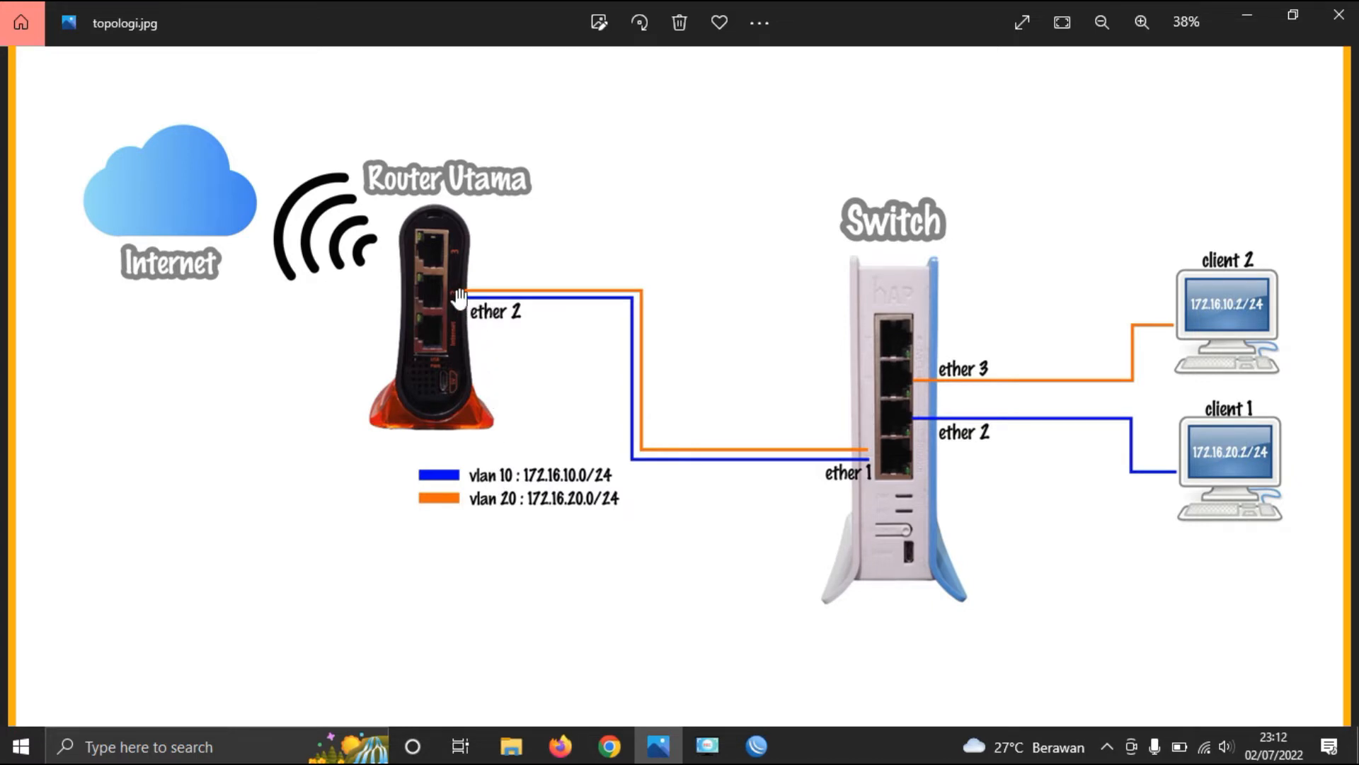
pyautogui.click(741, 744)
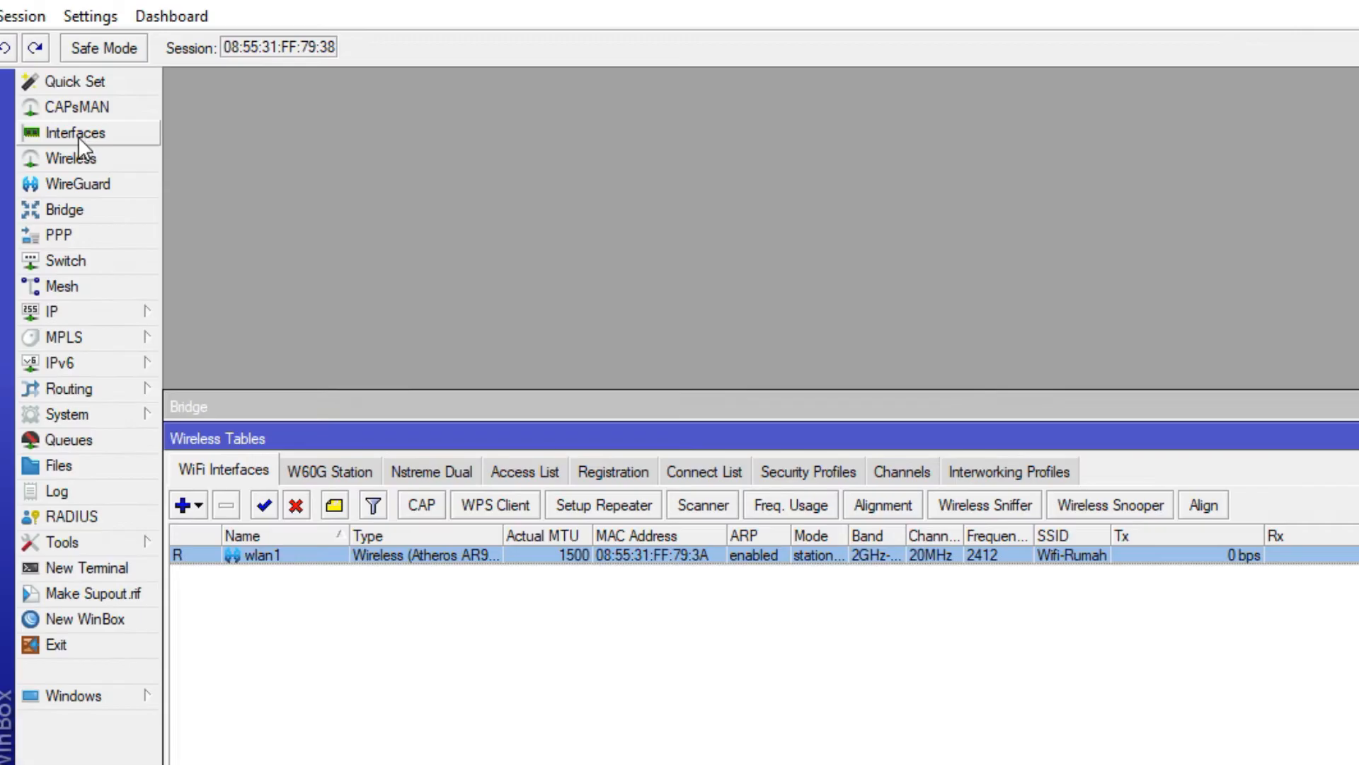
pyautogui.click(68, 125)
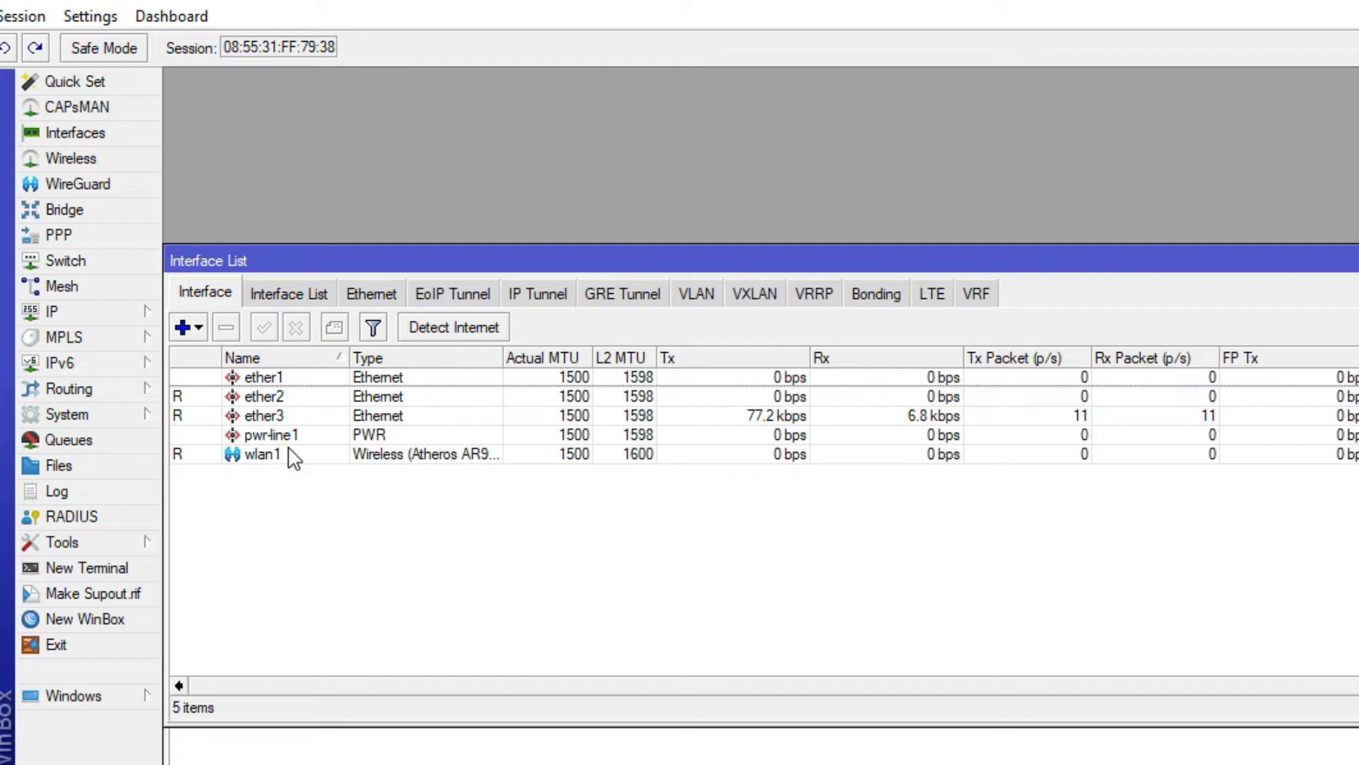
pyautogui.click(182, 330)
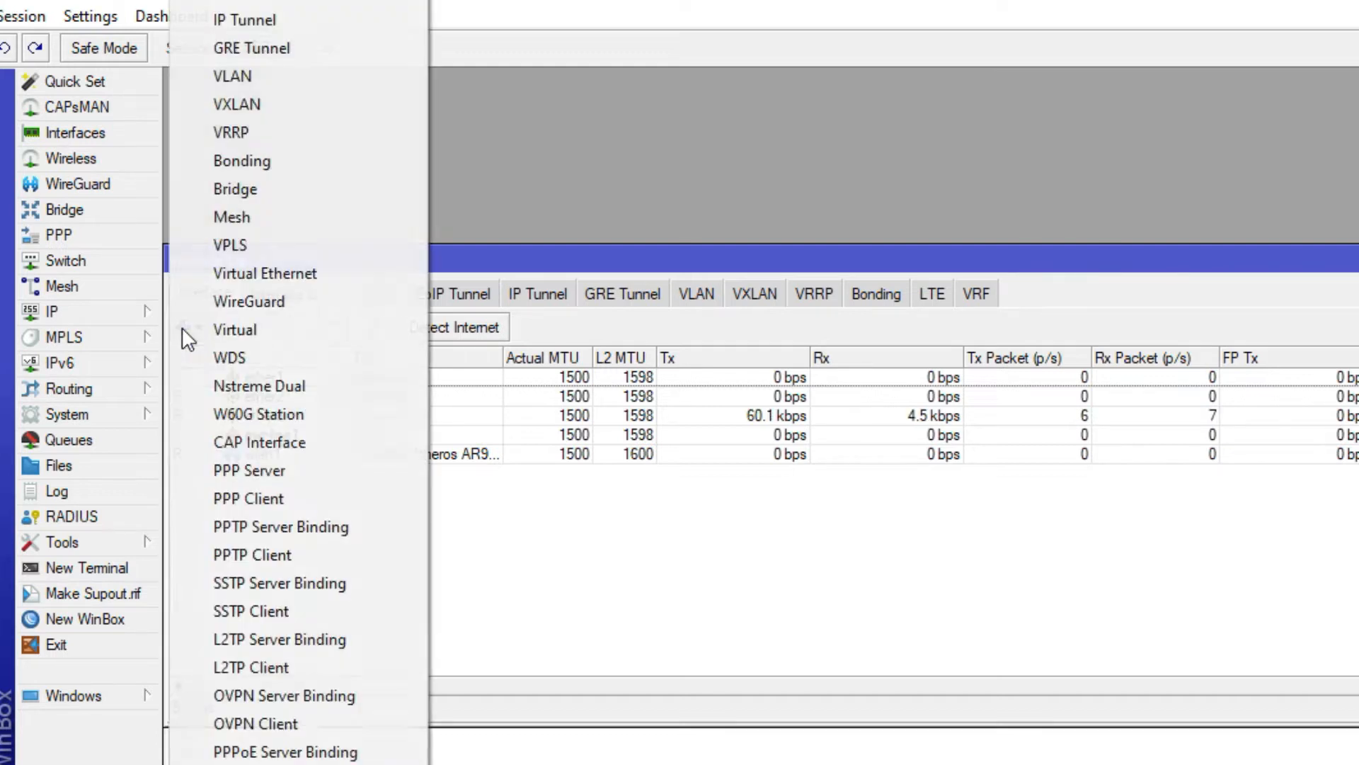
pyautogui.click(247, 76)
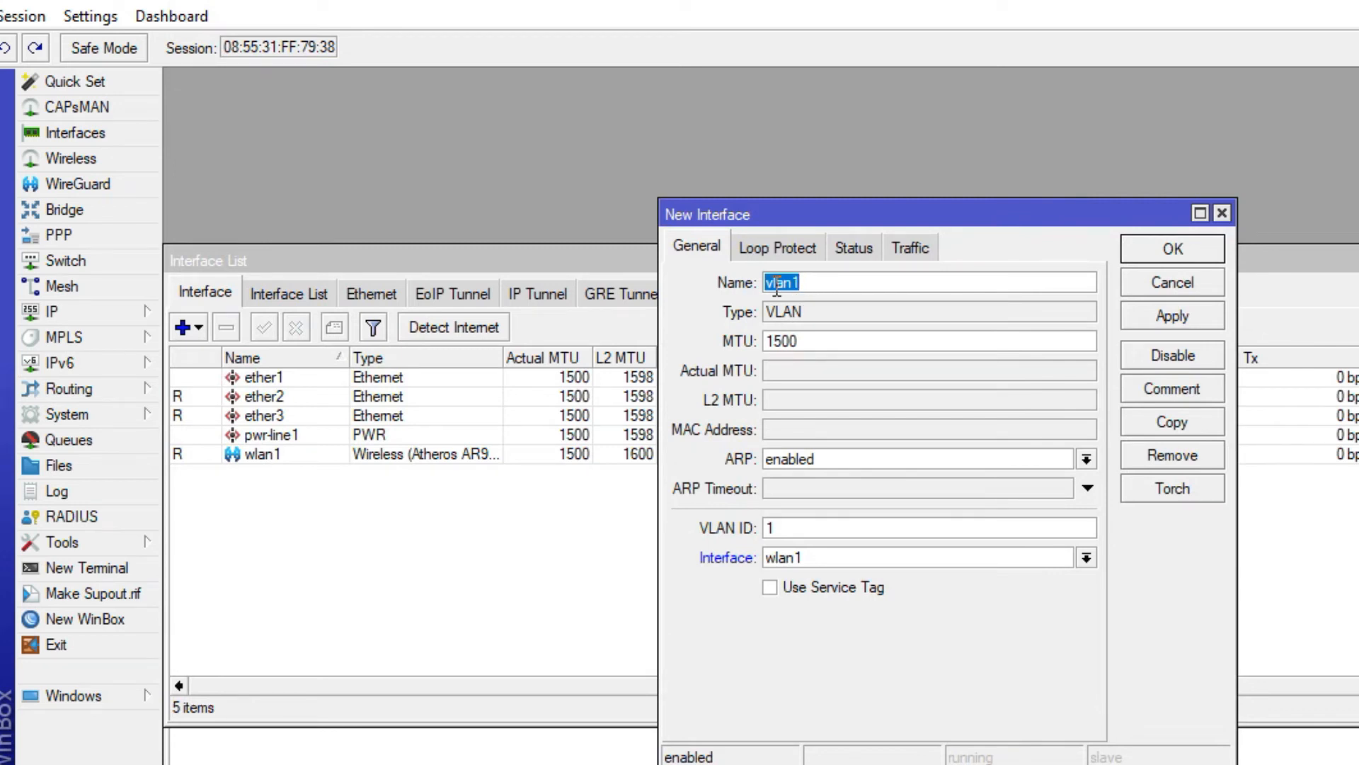
pyautogui.click(789, 528)
pyautogui.click(855, 558)
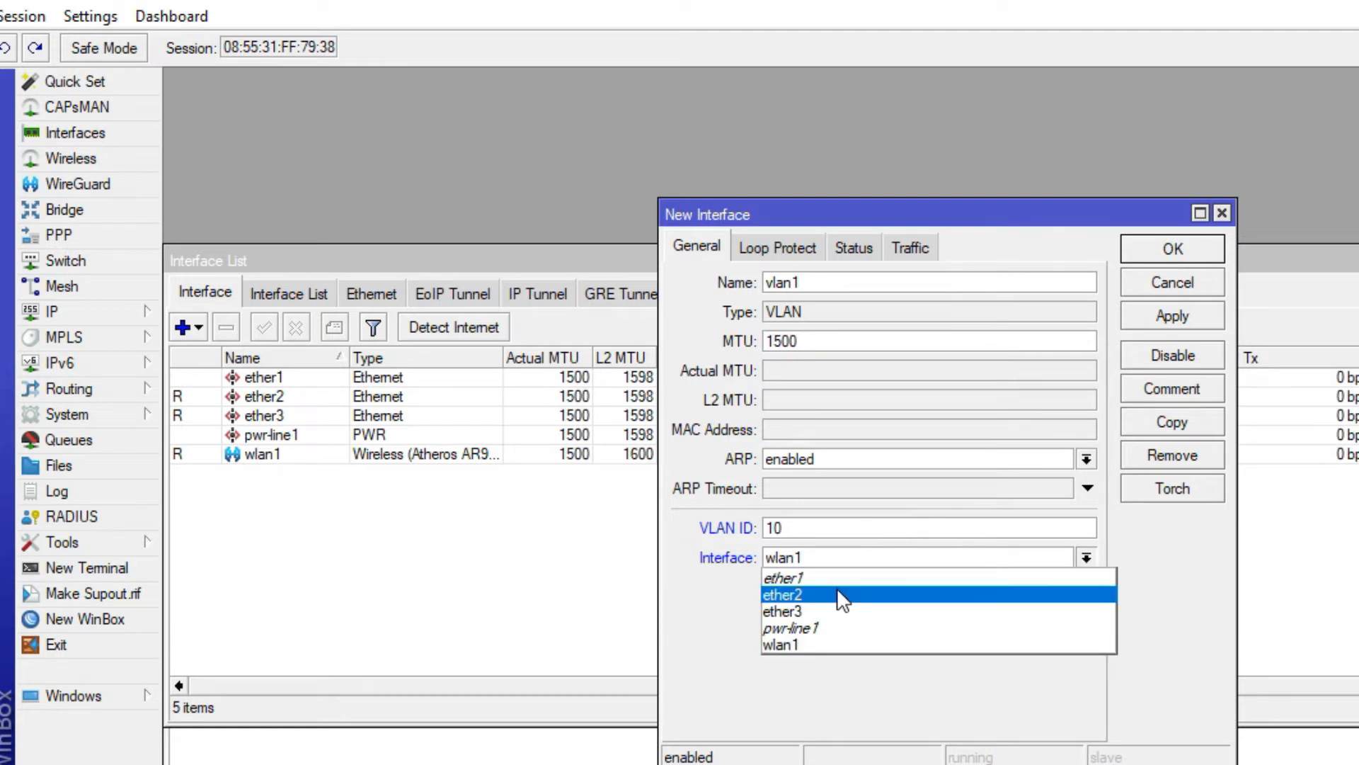
pyautogui.click(789, 596)
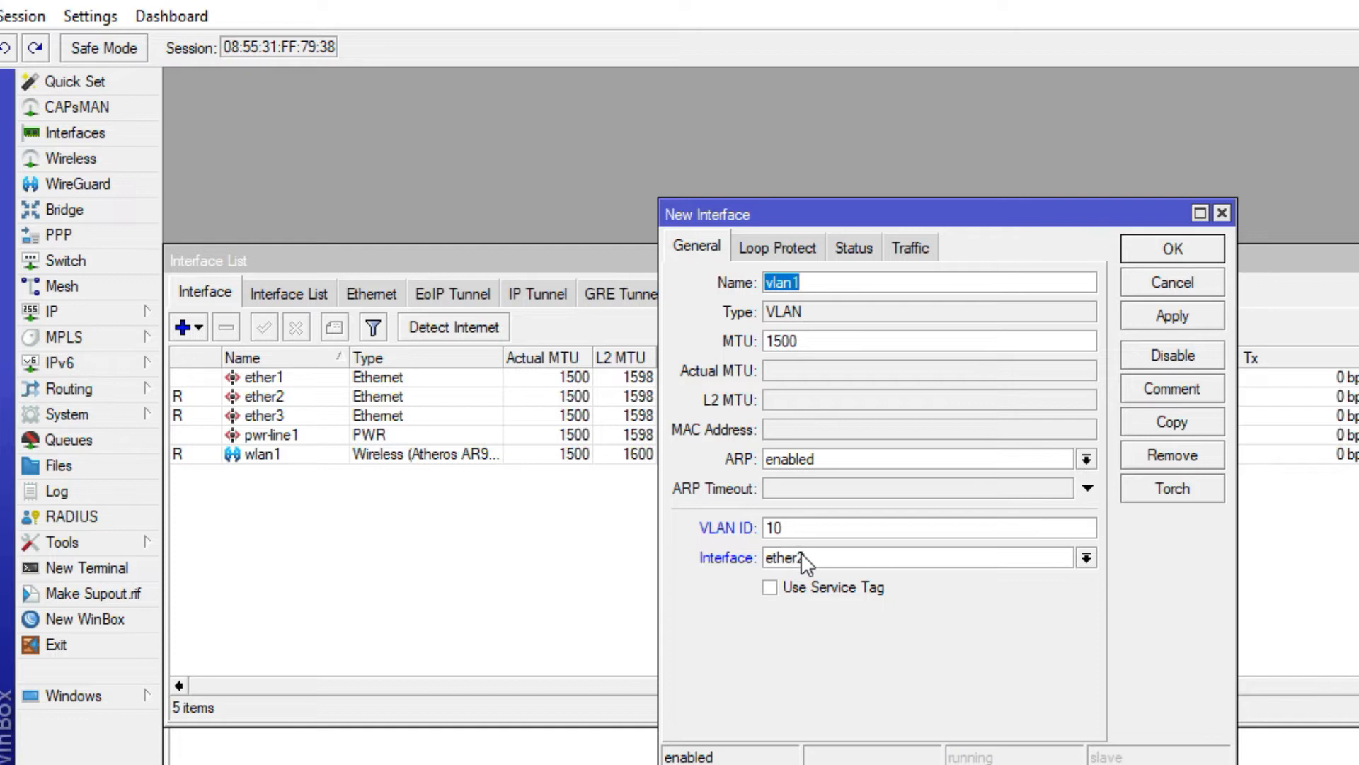
pyautogui.click(1170, 314)
pyautogui.click(1188, 257)
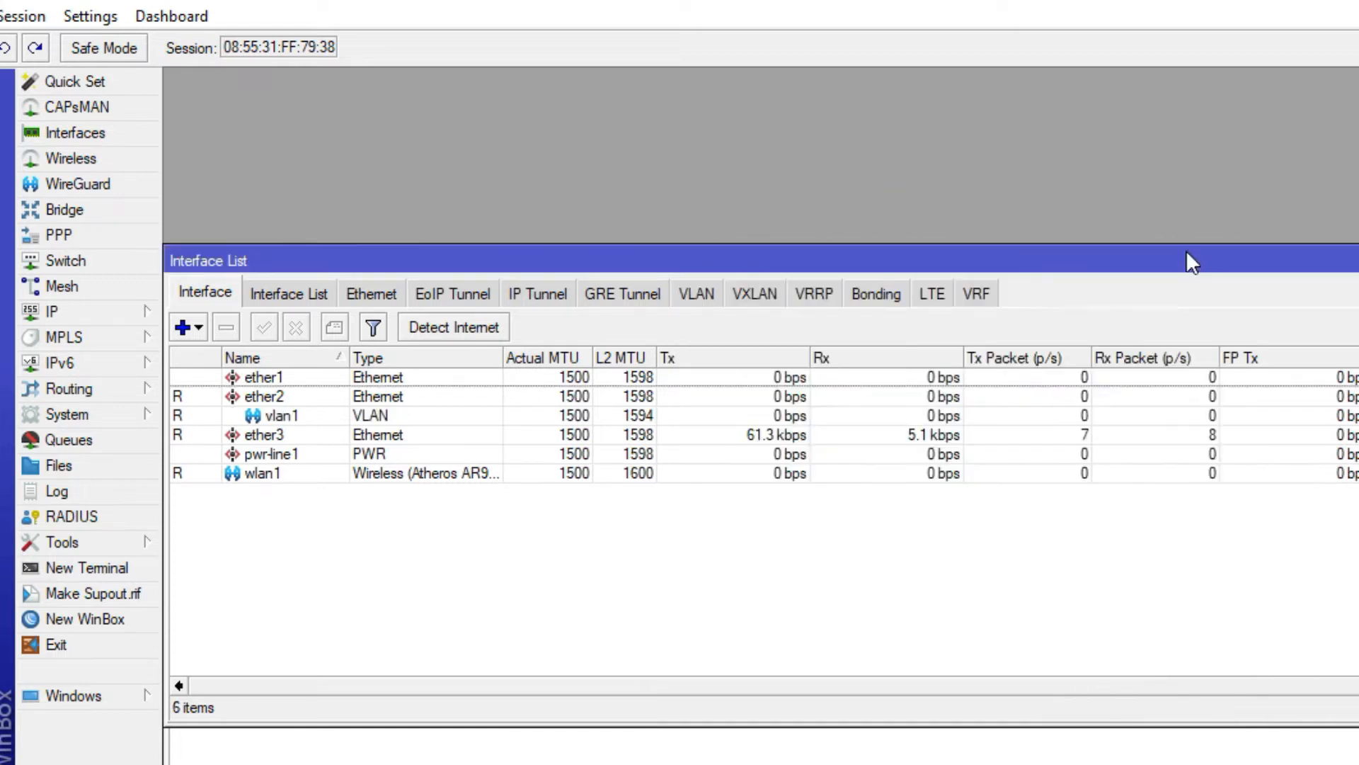
# Add a second VLAN interface, vlan2, with VLAN ID 20 on ether2.
pyautogui.click(191, 337)
pyautogui.click(255, 81)
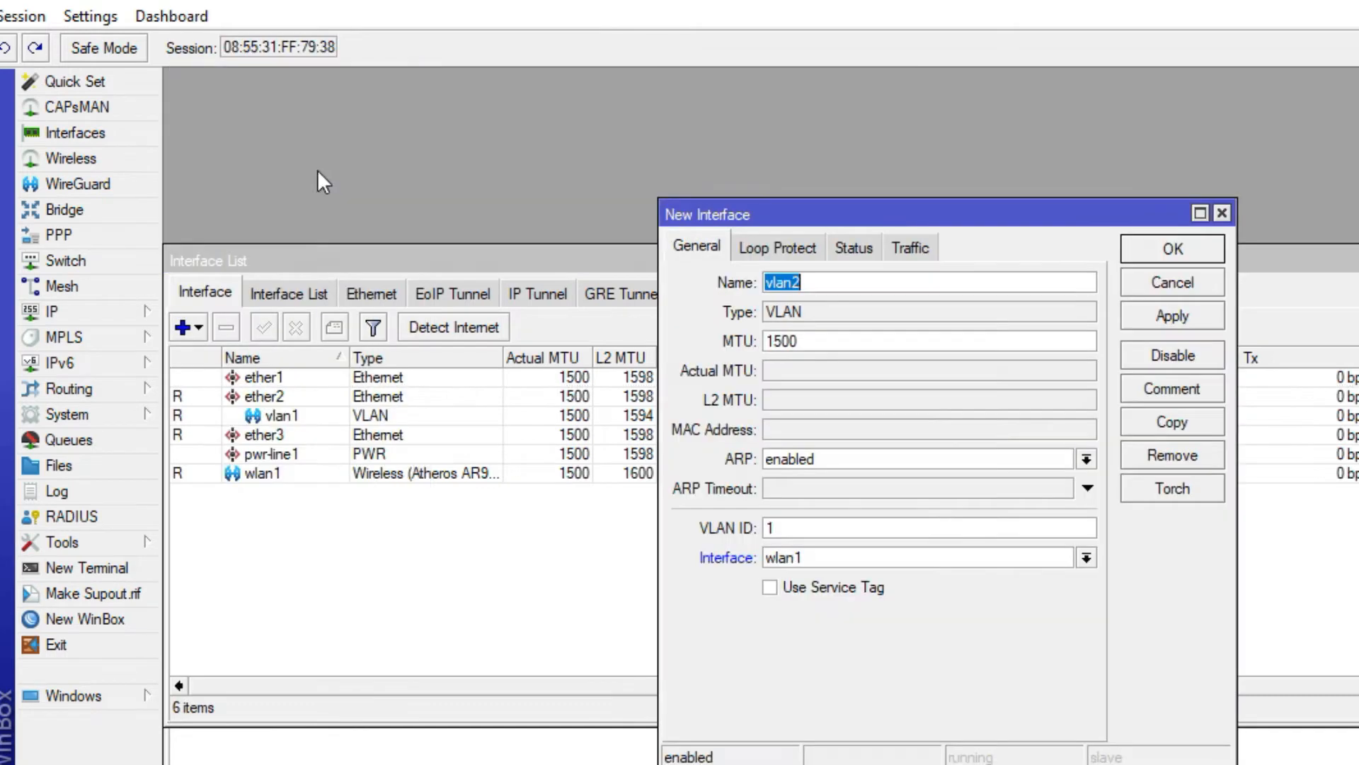
pyautogui.click(807, 526)
pyautogui.press('BackSpace')
pyautogui.write('20')
pyautogui.click(841, 560)
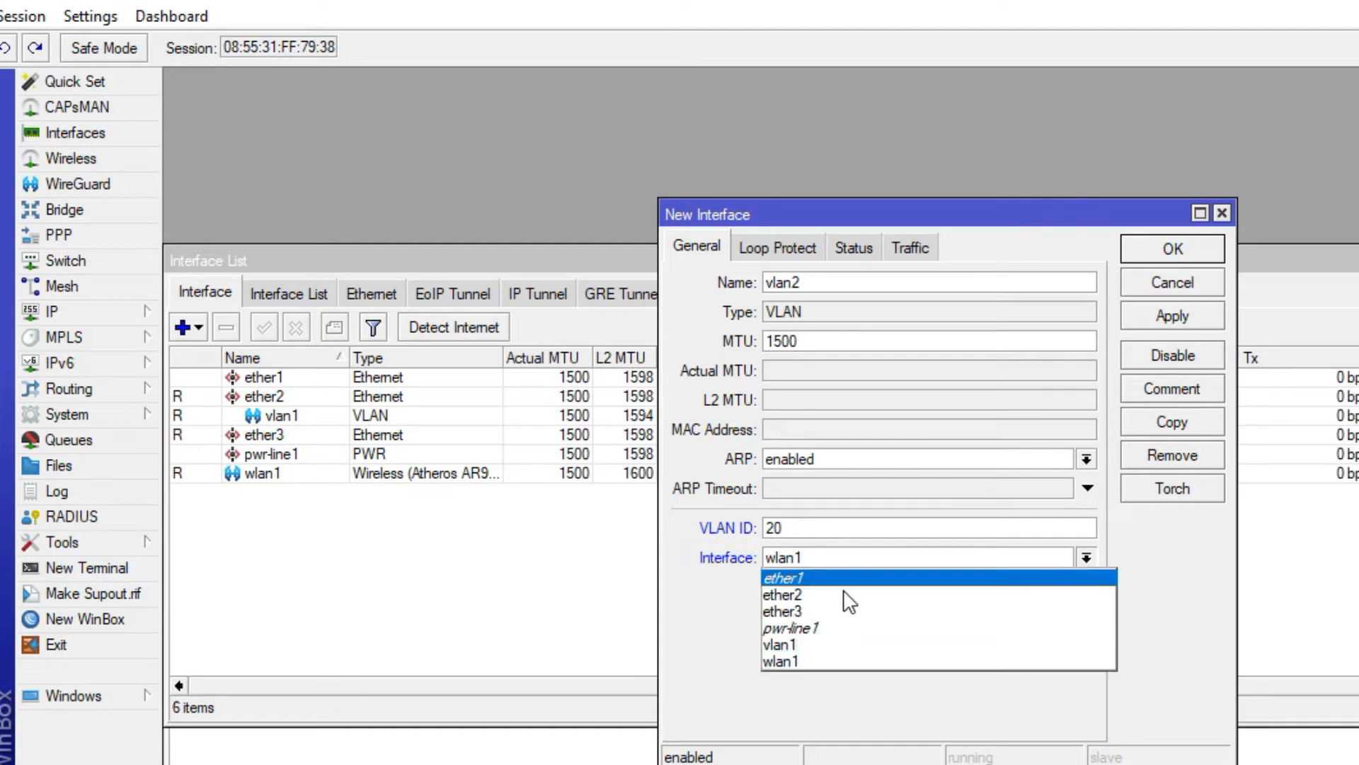
pyautogui.click(848, 602)
pyautogui.click(1173, 319)
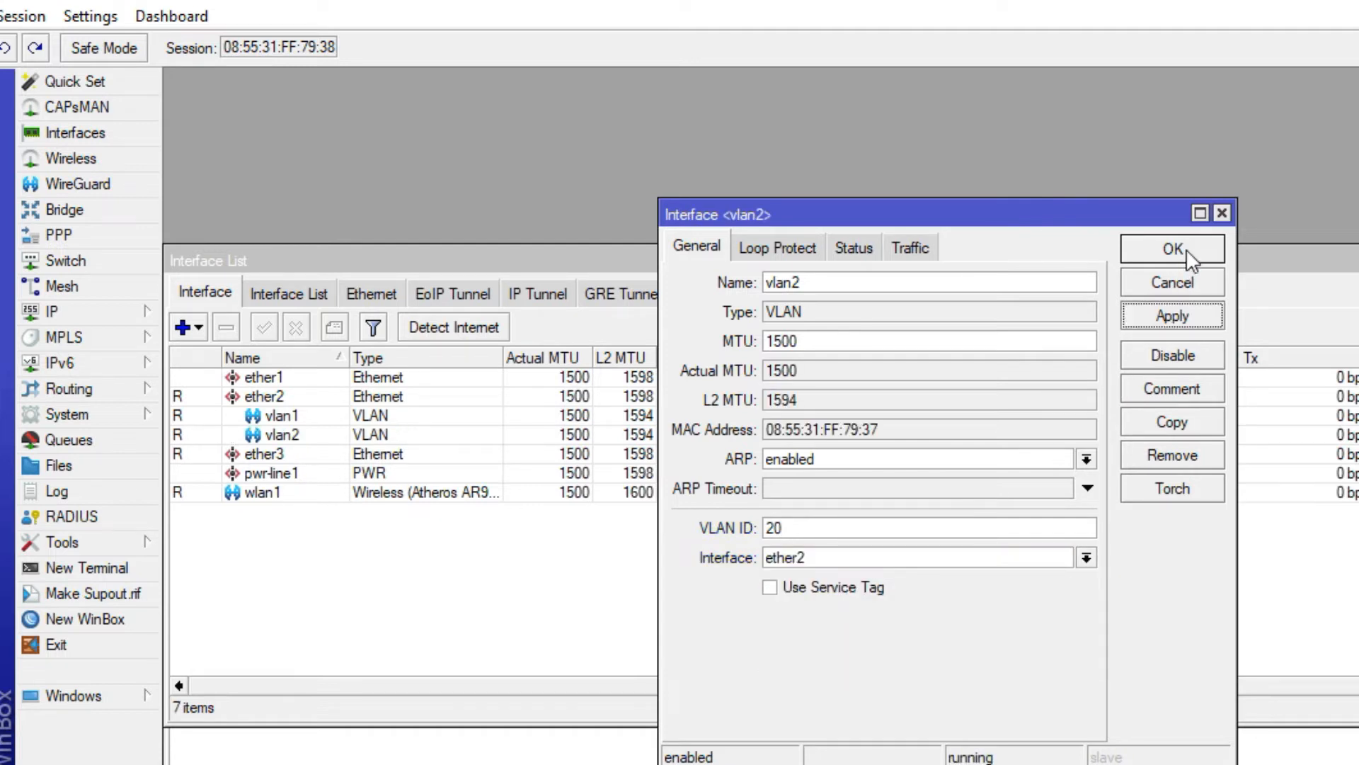
pyautogui.click(1172, 249)
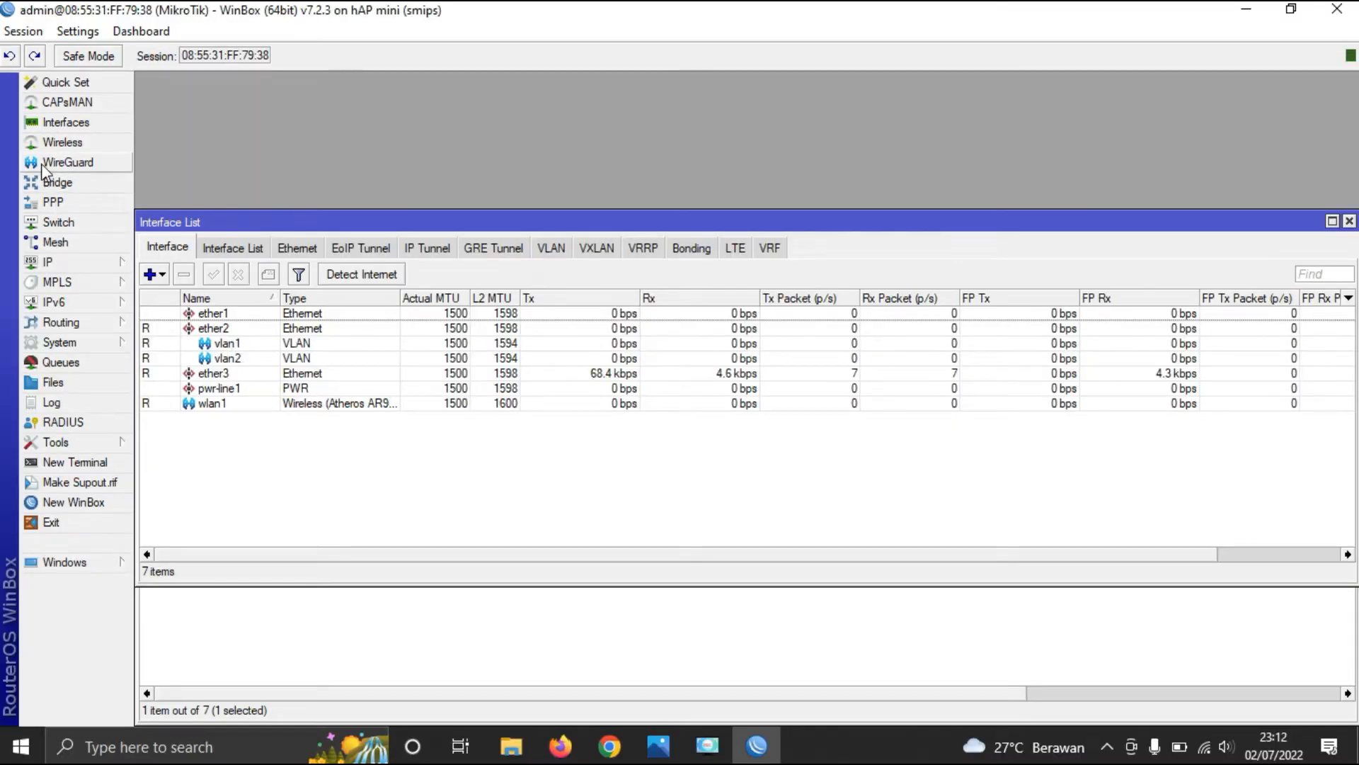
# Check the VLAN subnets in topologi.jpg, return to WinBox and add IP address 172.16.10.1/24 on interface vlan1.
pyautogui.click(96, 262)
pyautogui.click(177, 258)
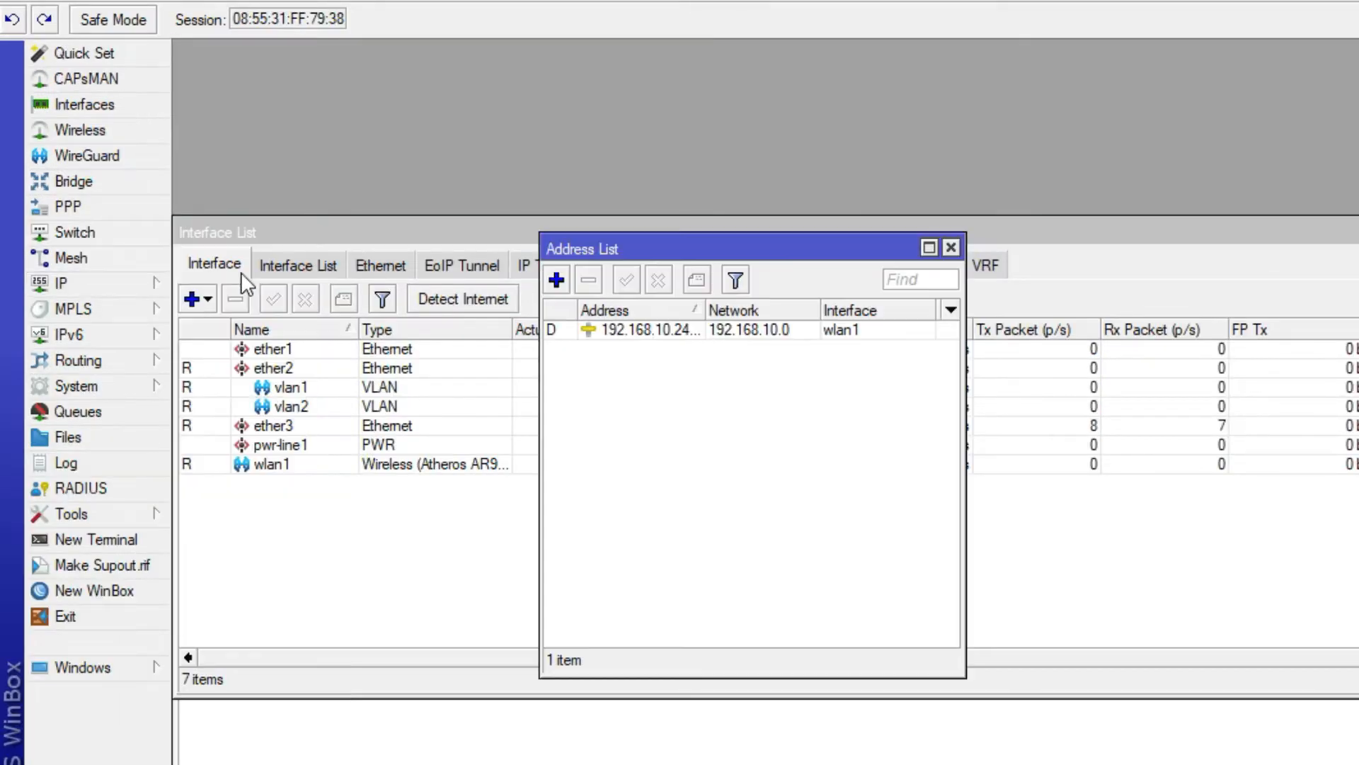
pyautogui.click(557, 276)
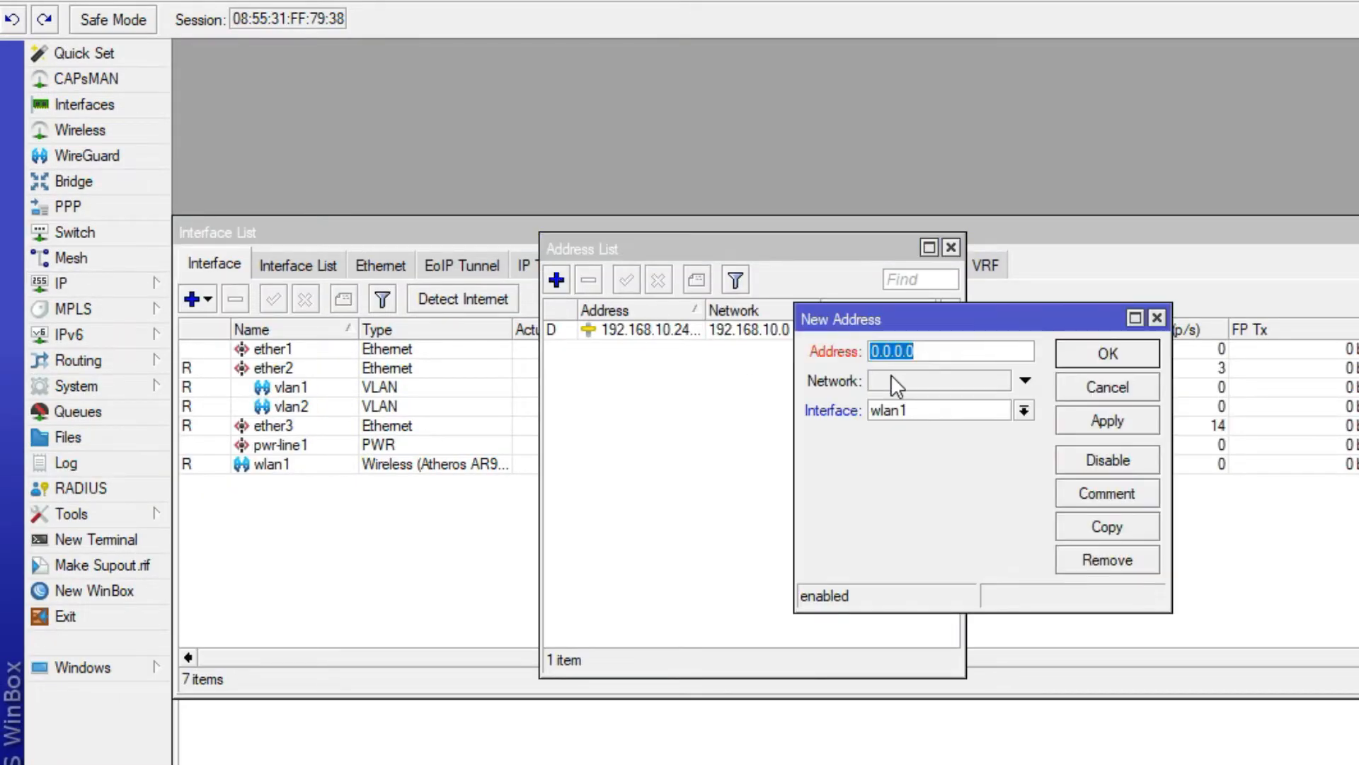
pyautogui.click(659, 746)
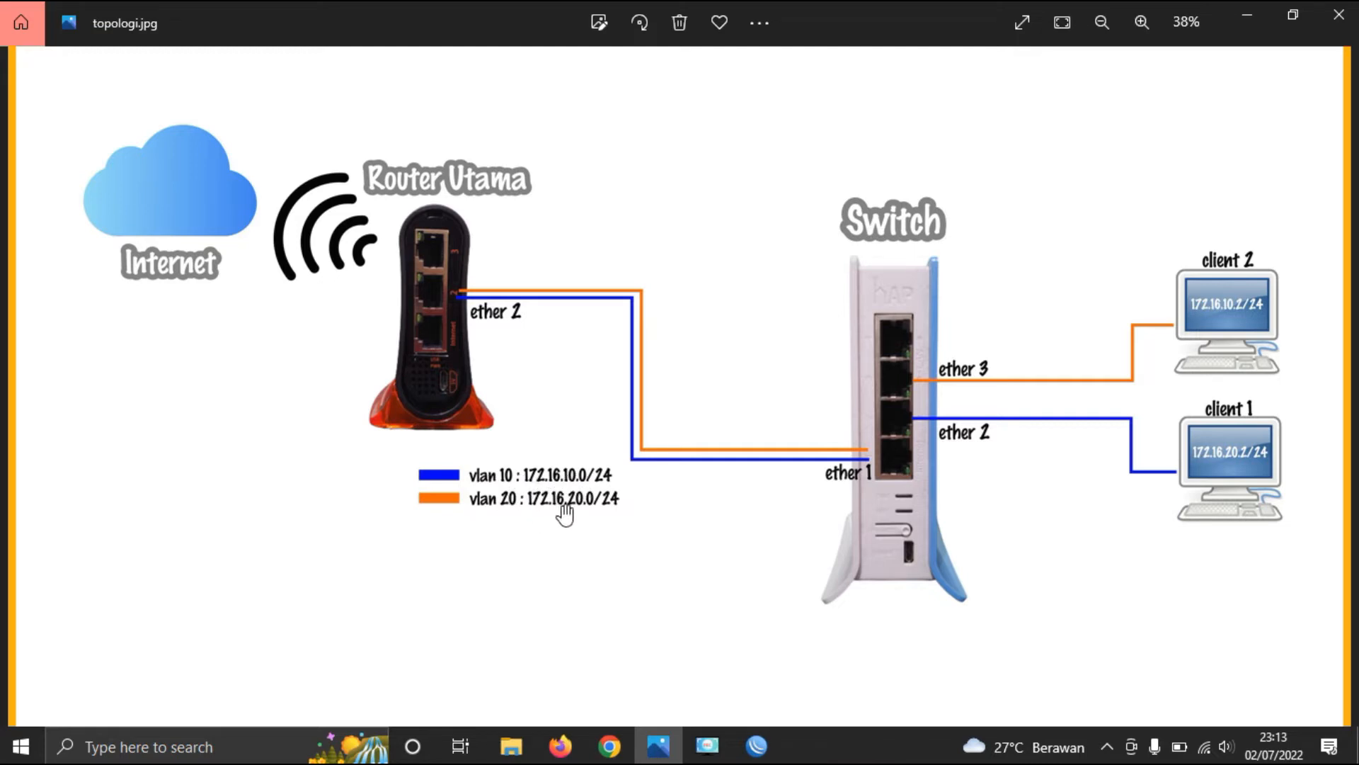
pyautogui.click(756, 746)
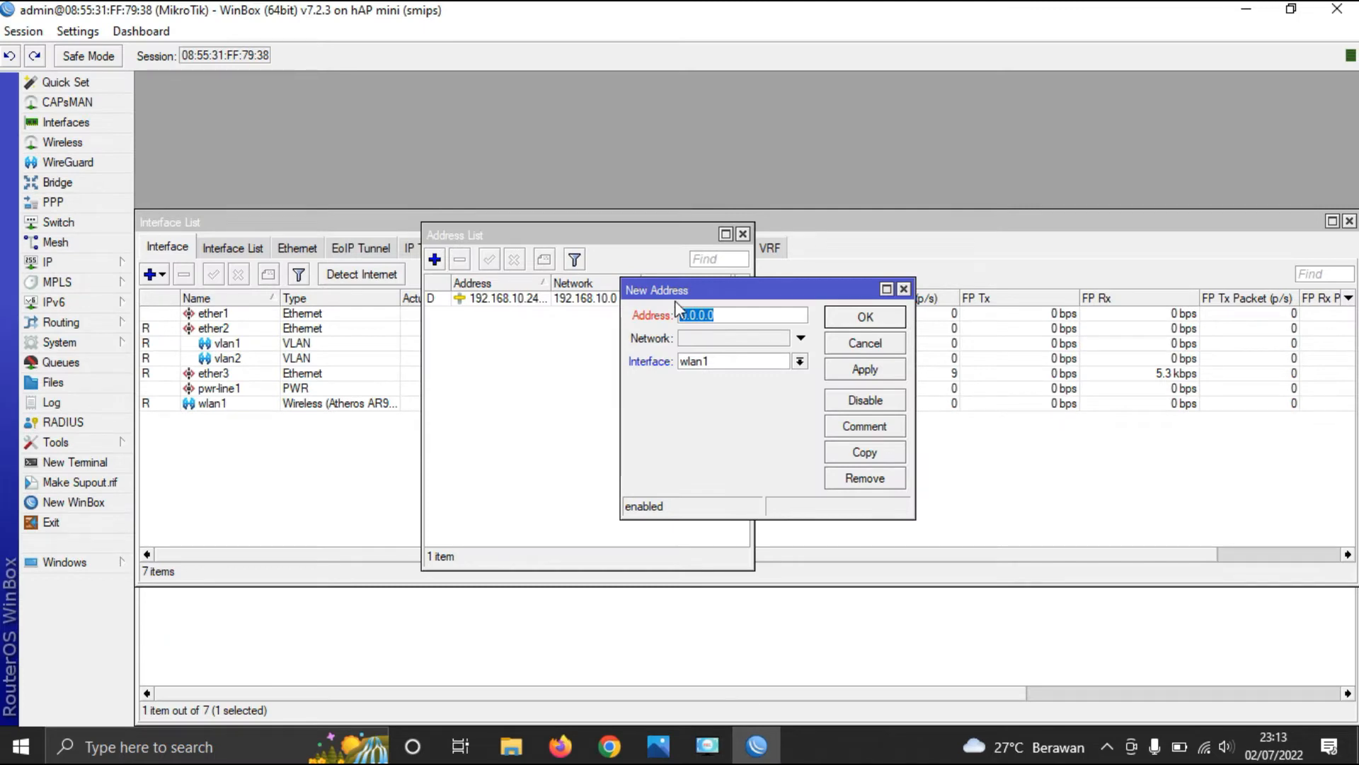
pyautogui.write('172.')
pyautogui.write('16.10.')
pyautogui.write('1/24')
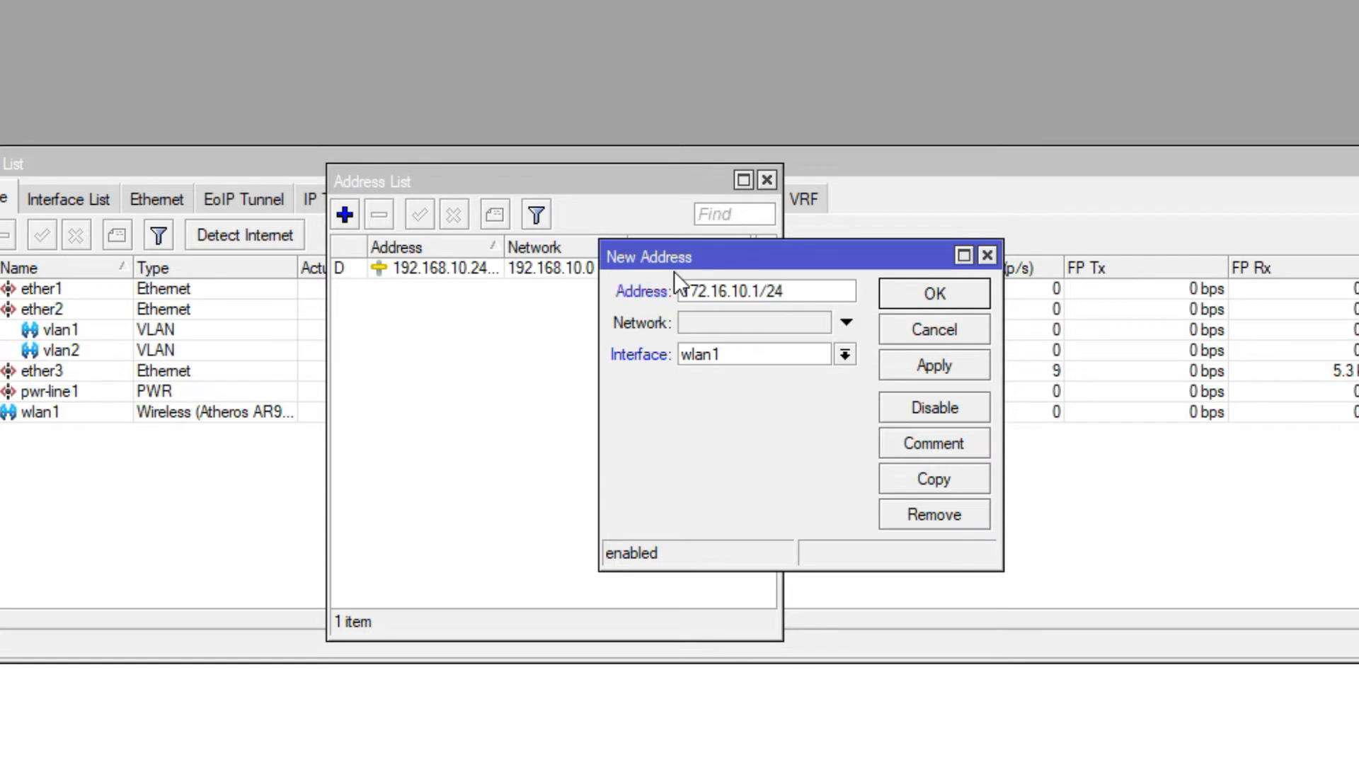
pyautogui.click(746, 354)
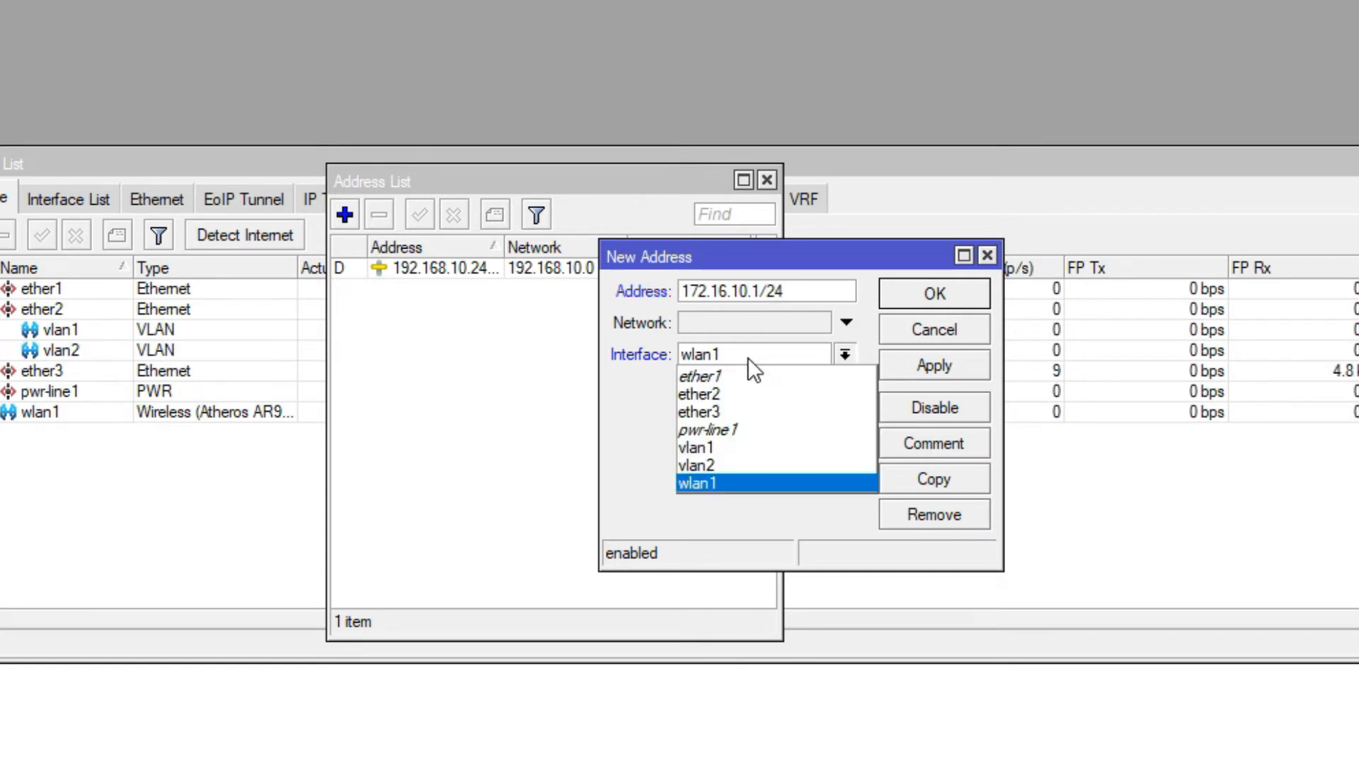
pyautogui.click(756, 449)
pyautogui.click(930, 362)
pyautogui.click(947, 297)
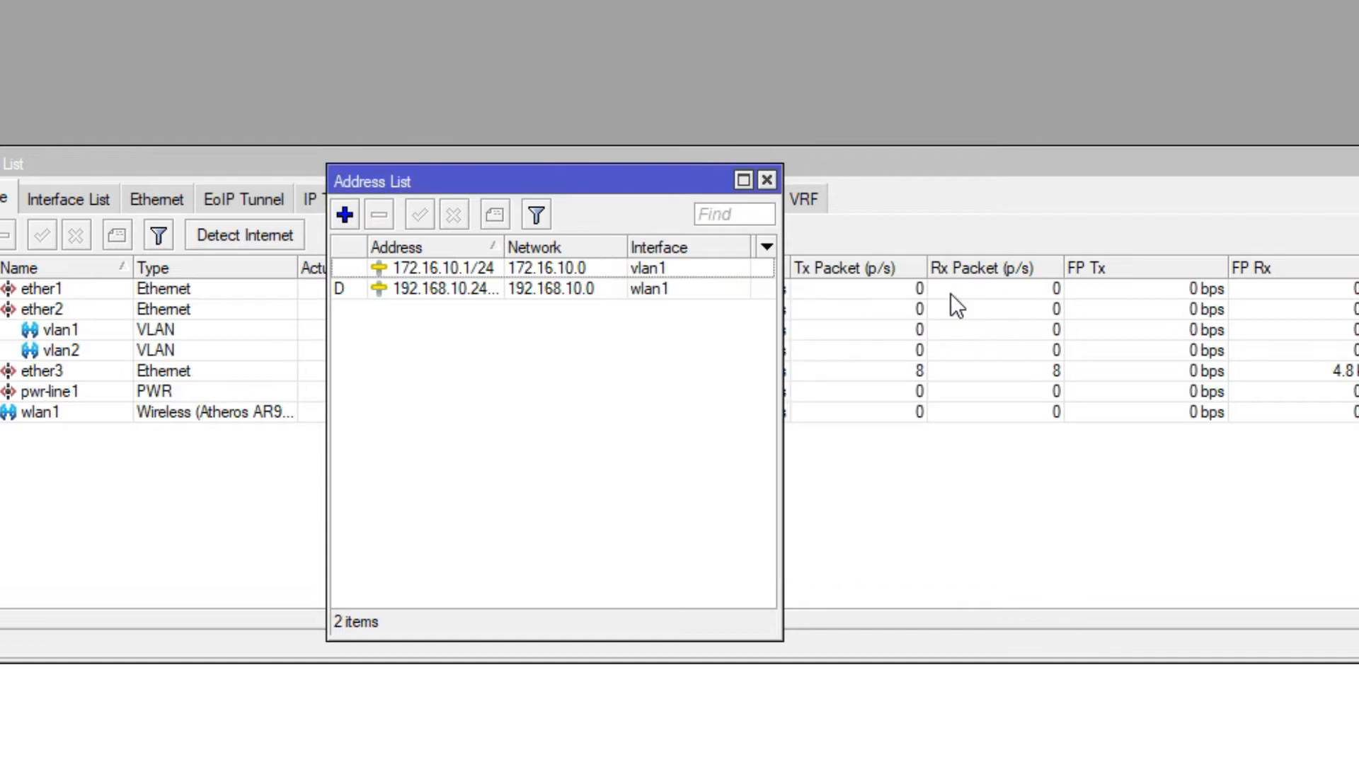
# Add IP address 172.16.20.1/24 on interface vlan2 and close the address list.
pyautogui.click(345, 214)
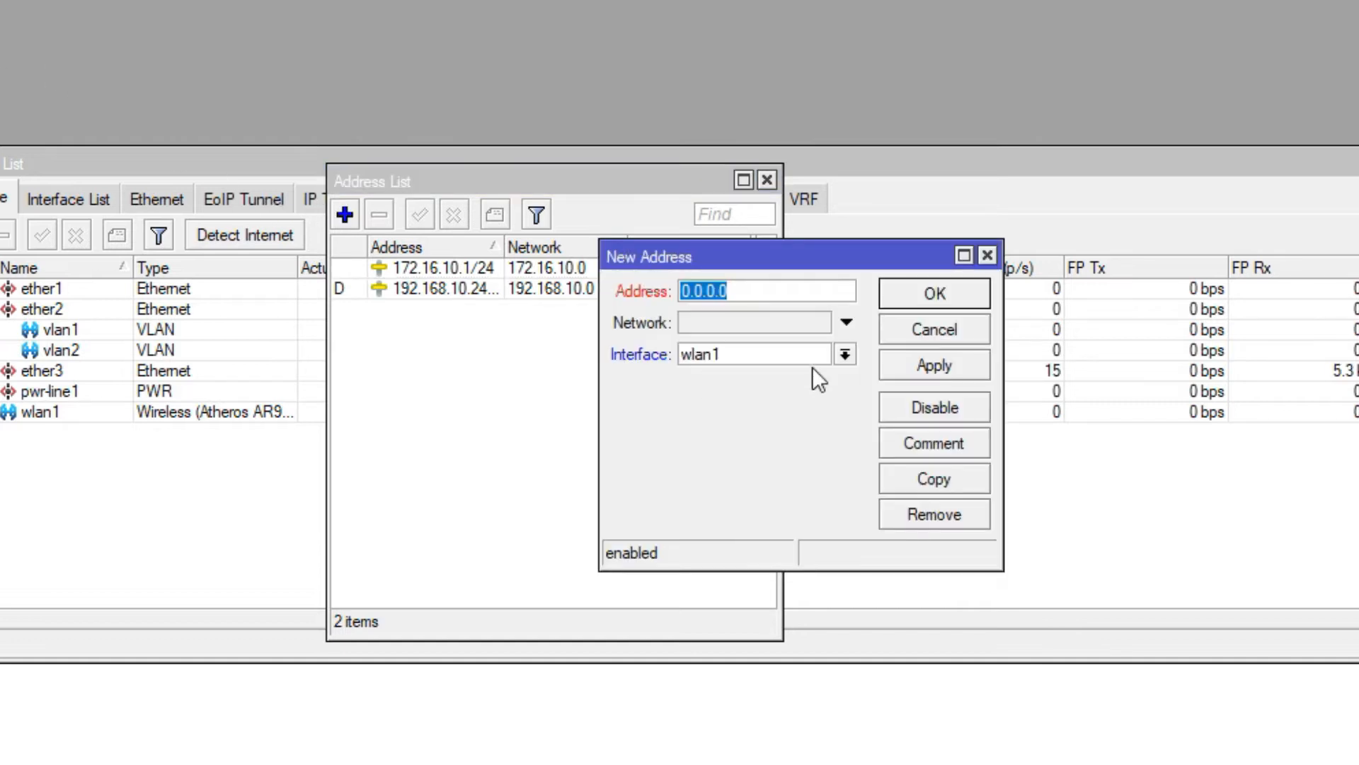
pyautogui.write('172.16')
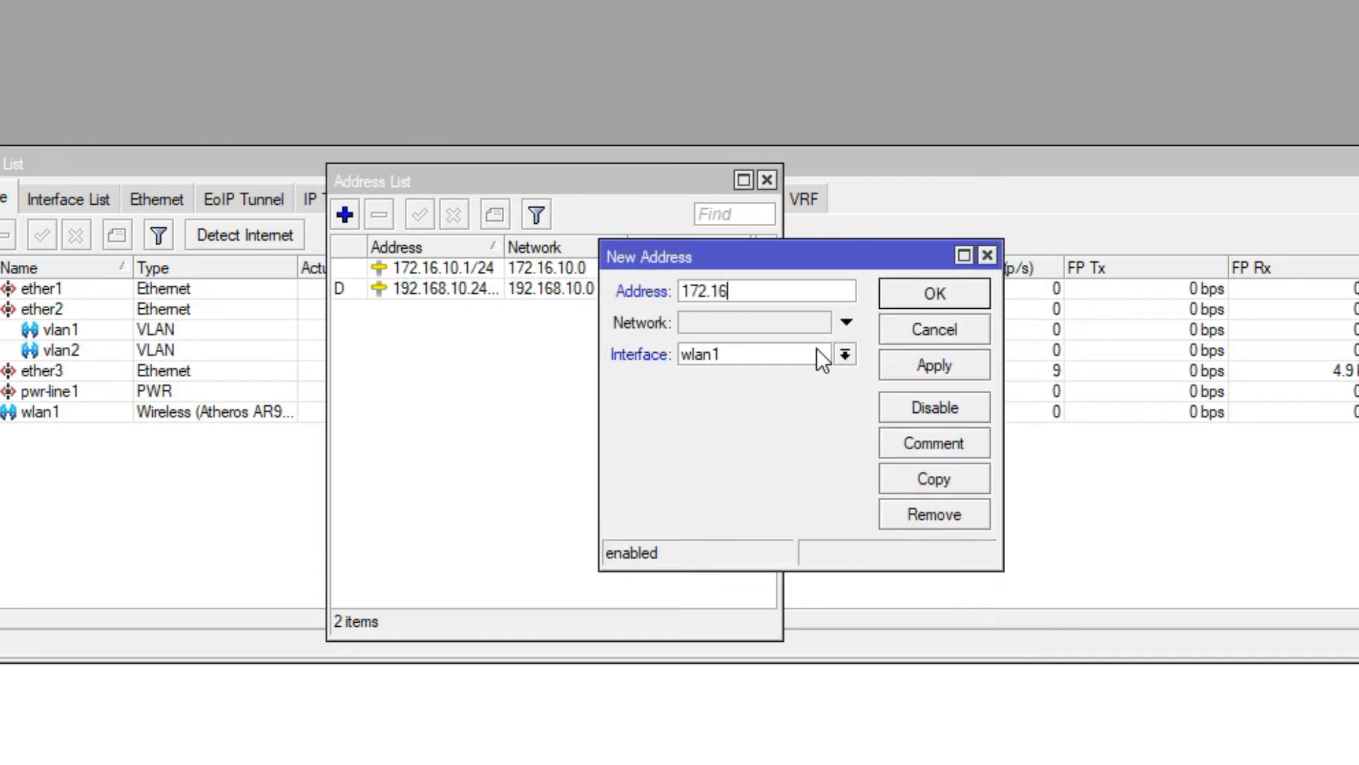
pyautogui.write('.20.1/24')
pyautogui.click(815, 357)
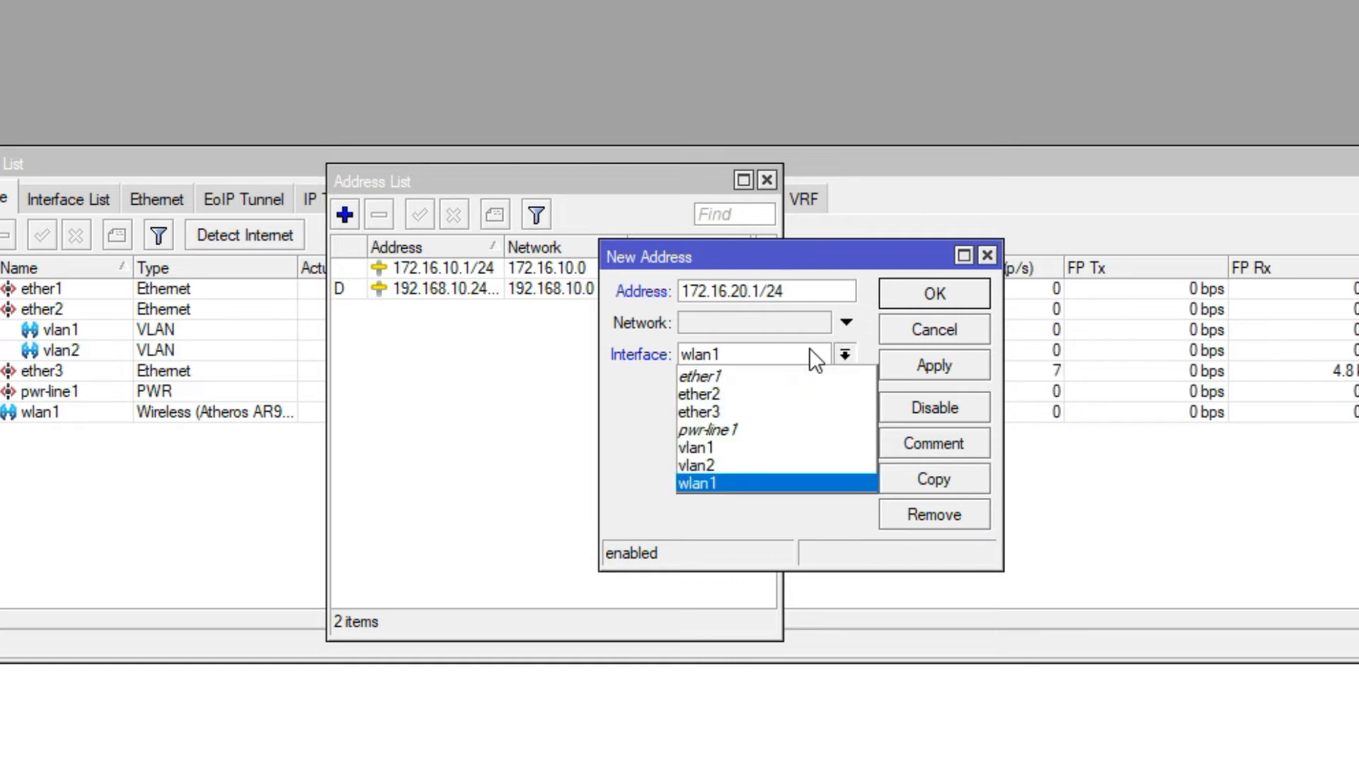
pyautogui.click(784, 466)
pyautogui.click(931, 370)
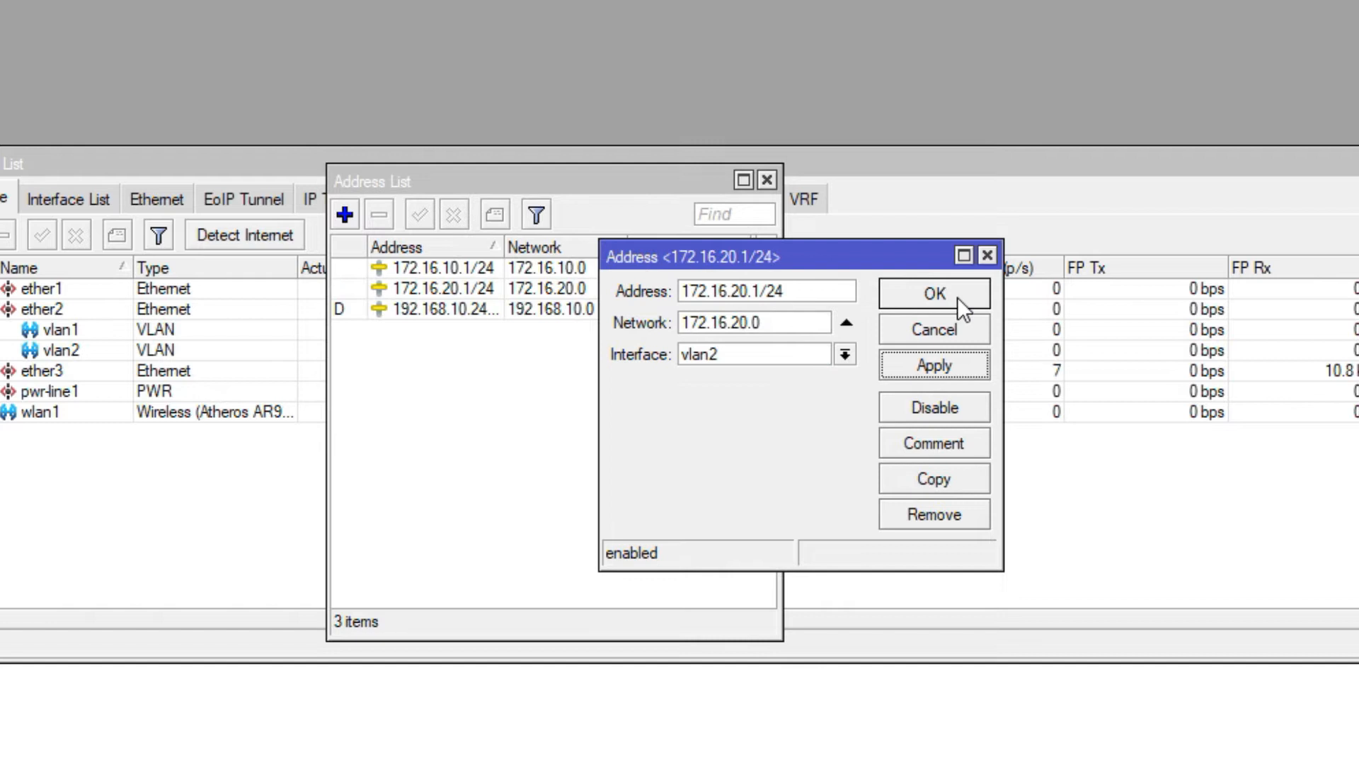
pyautogui.click(957, 296)
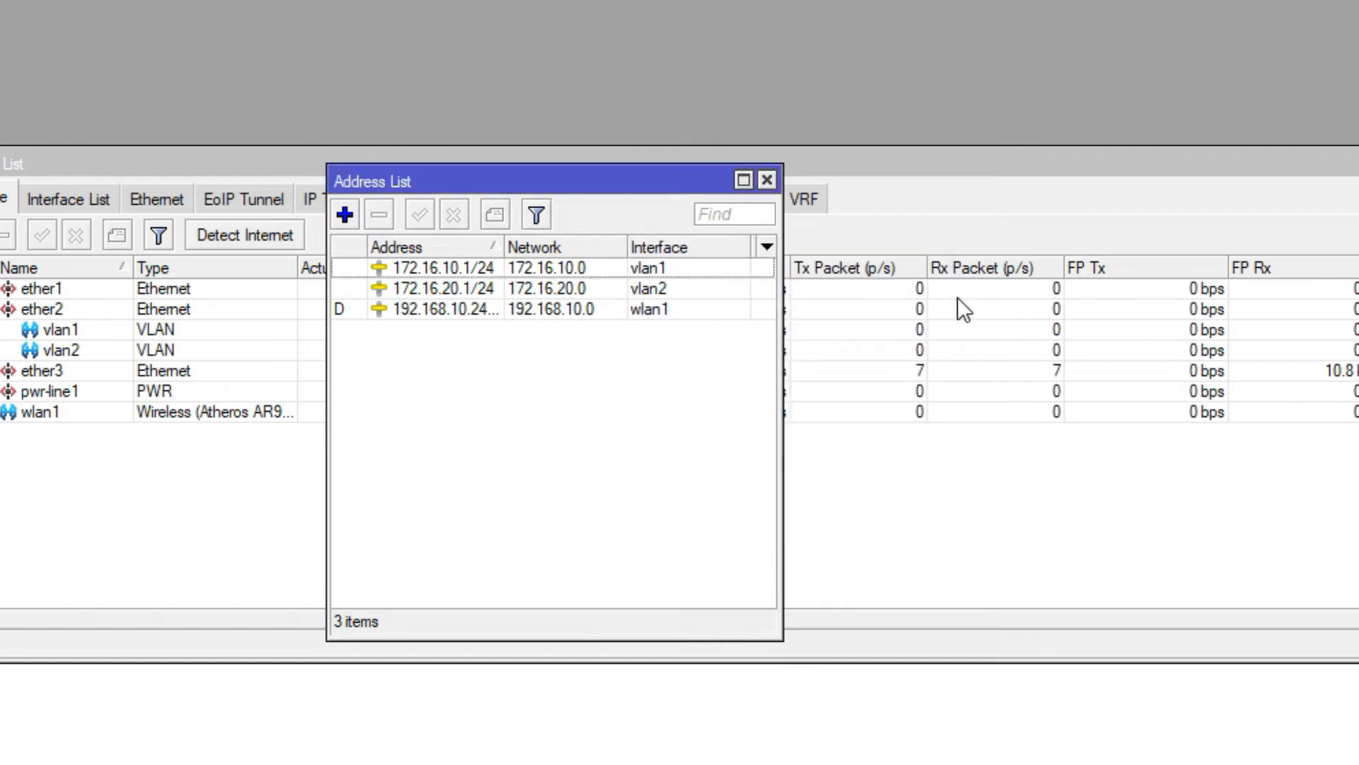
pyautogui.click(766, 179)
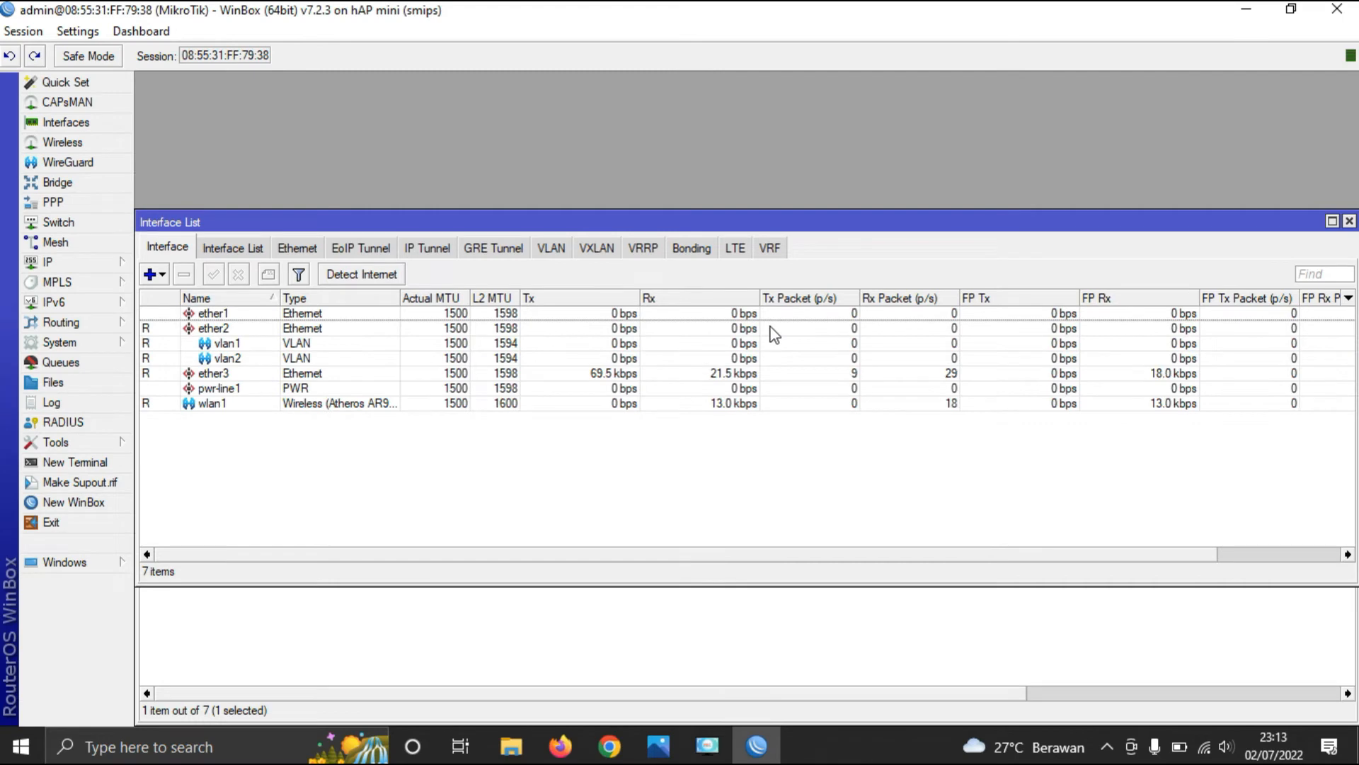
pyautogui.click(227, 347)
pyautogui.click(234, 360)
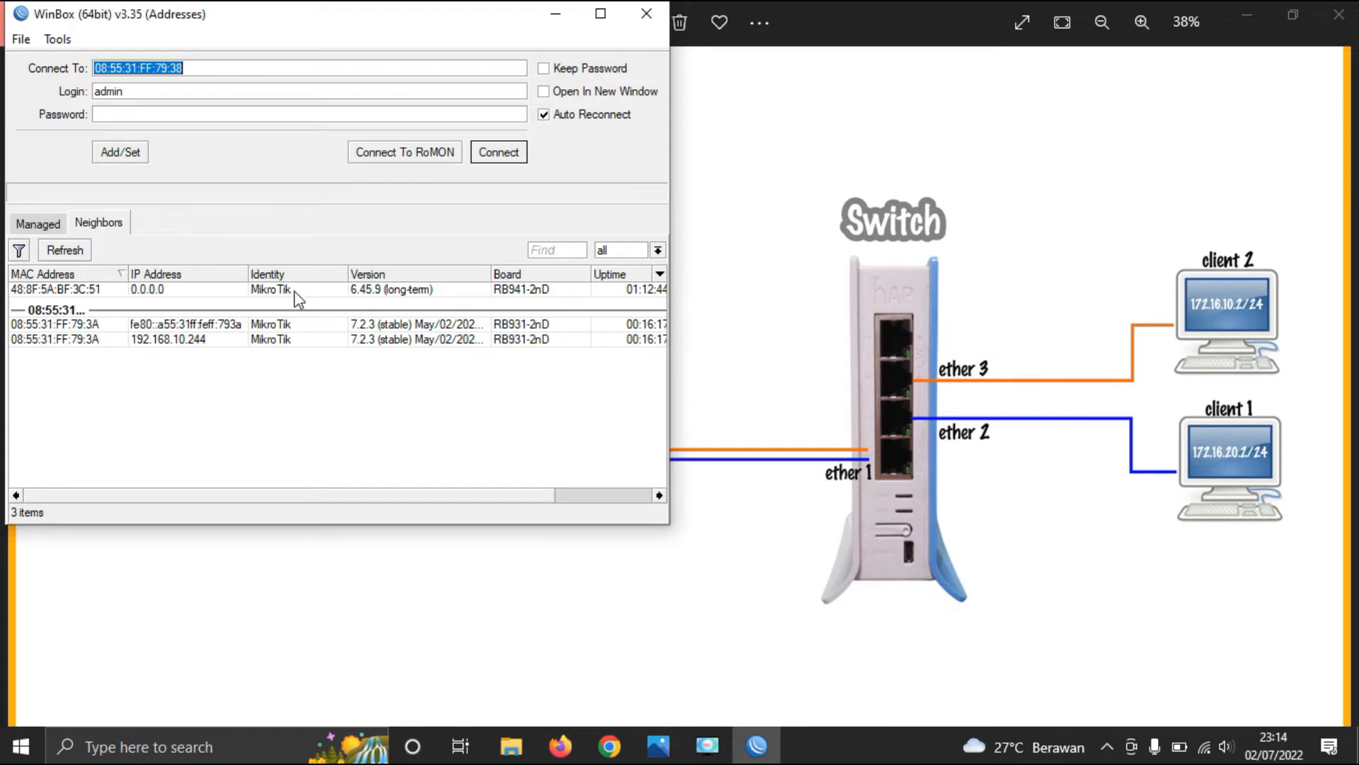
# Connect to the neighbouring MikroTik with MAC address 48:8F:5A:BF:3C:51 and close its leftover Switch, interface list and address list windows.
pyautogui.click(47, 290)
pyautogui.click(520, 153)
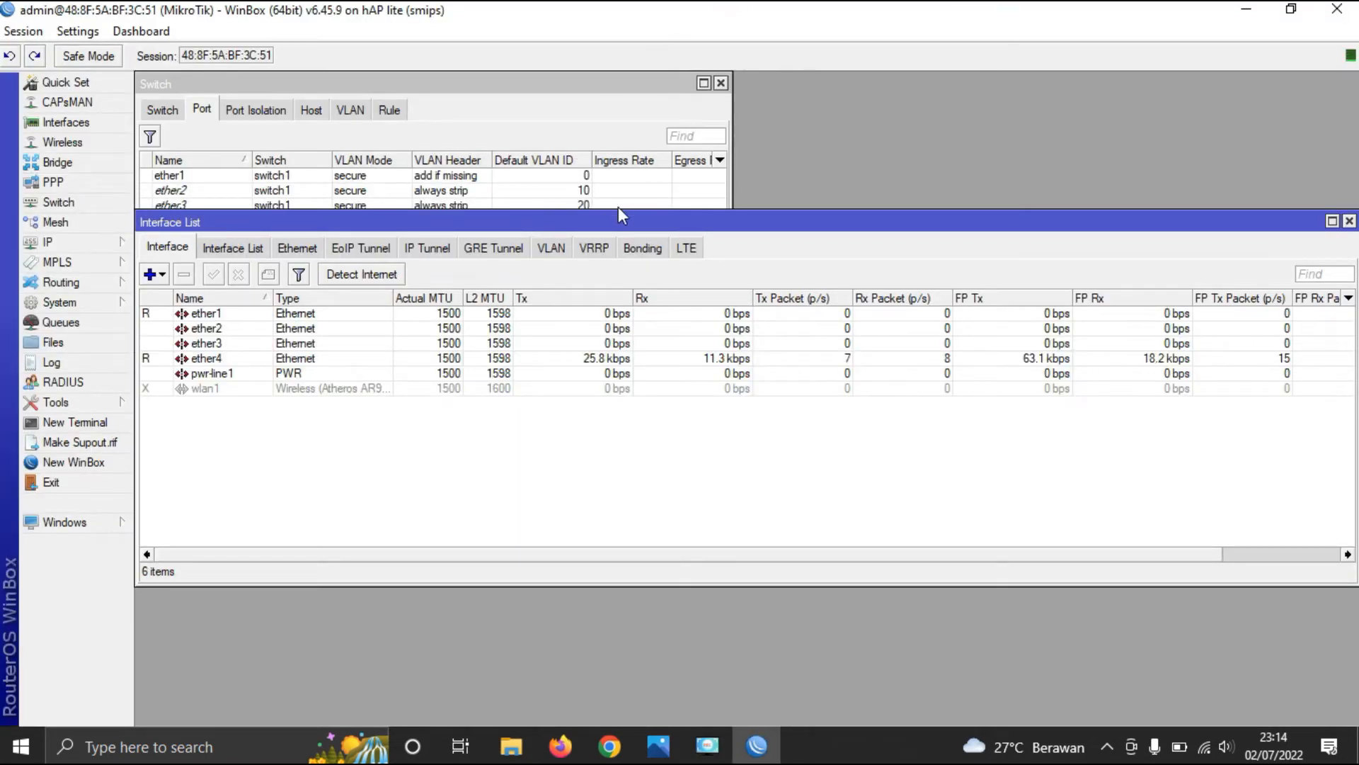
pyautogui.click(720, 84)
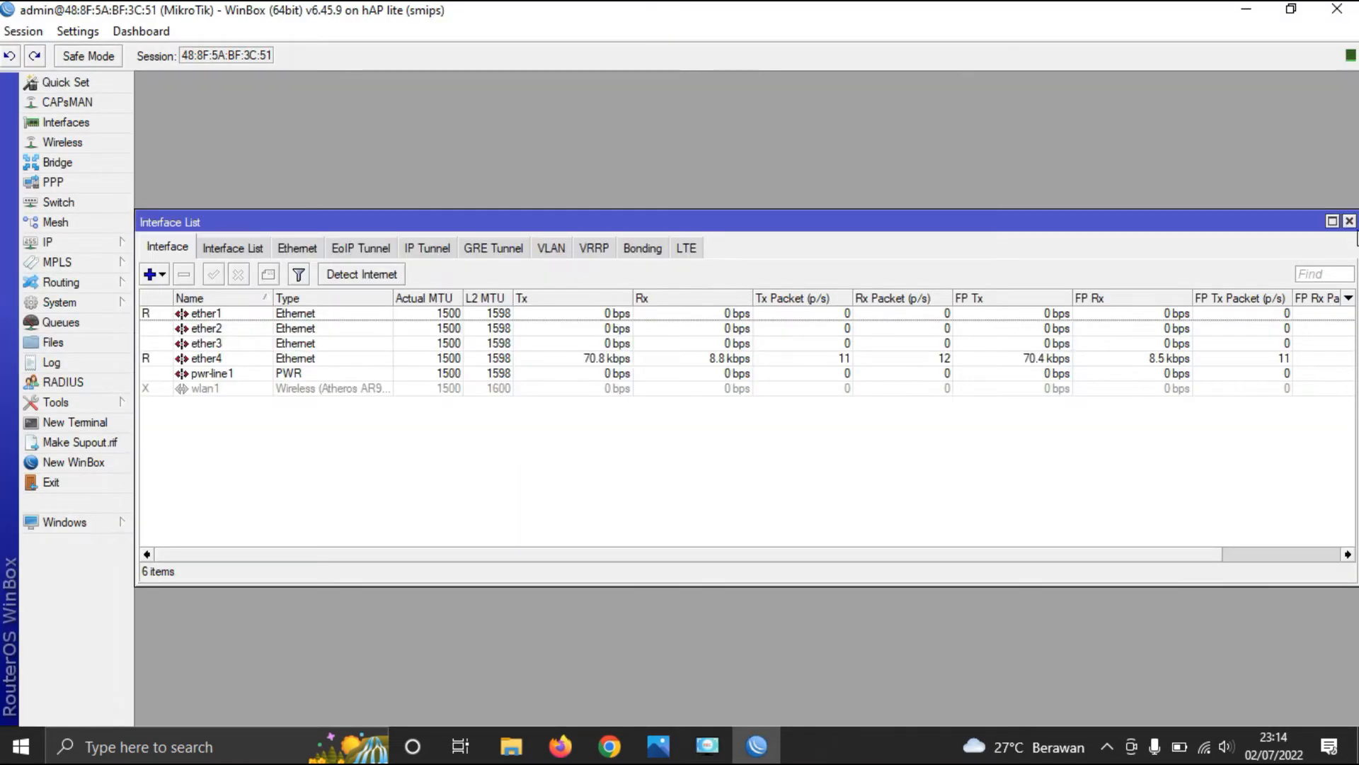
pyautogui.click(1349, 221)
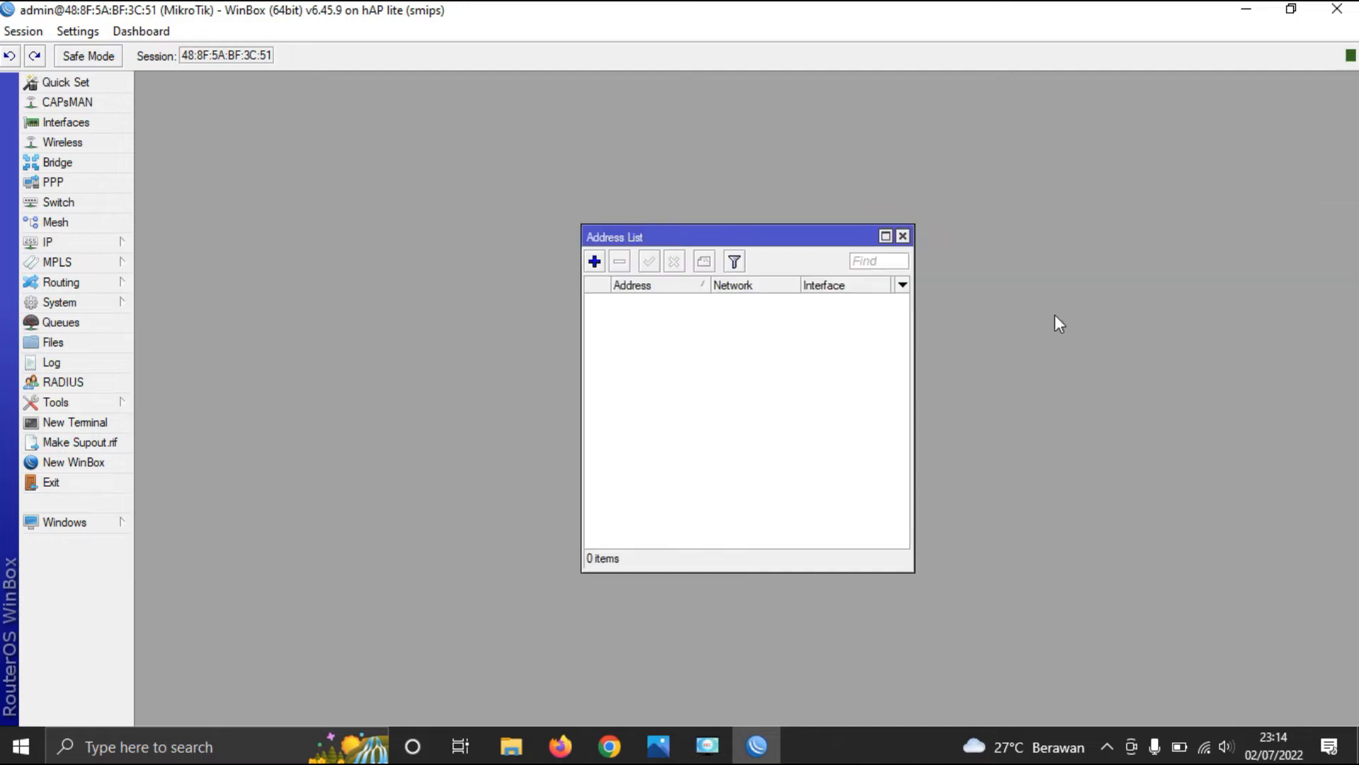
pyautogui.click(903, 236)
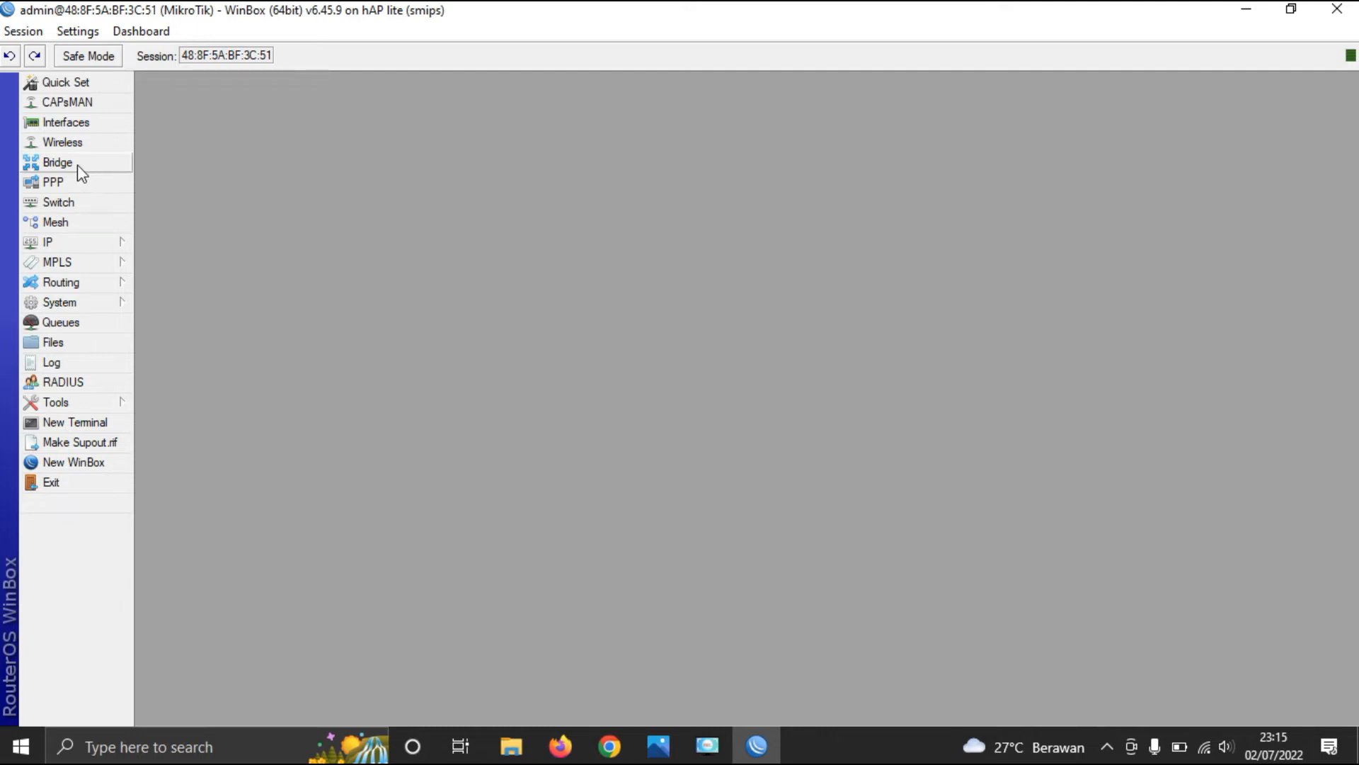
# Check the switch's port layout in topologi.jpg, return to WinBox and create a new bridge with the default settings.
pyautogui.click(60, 162)
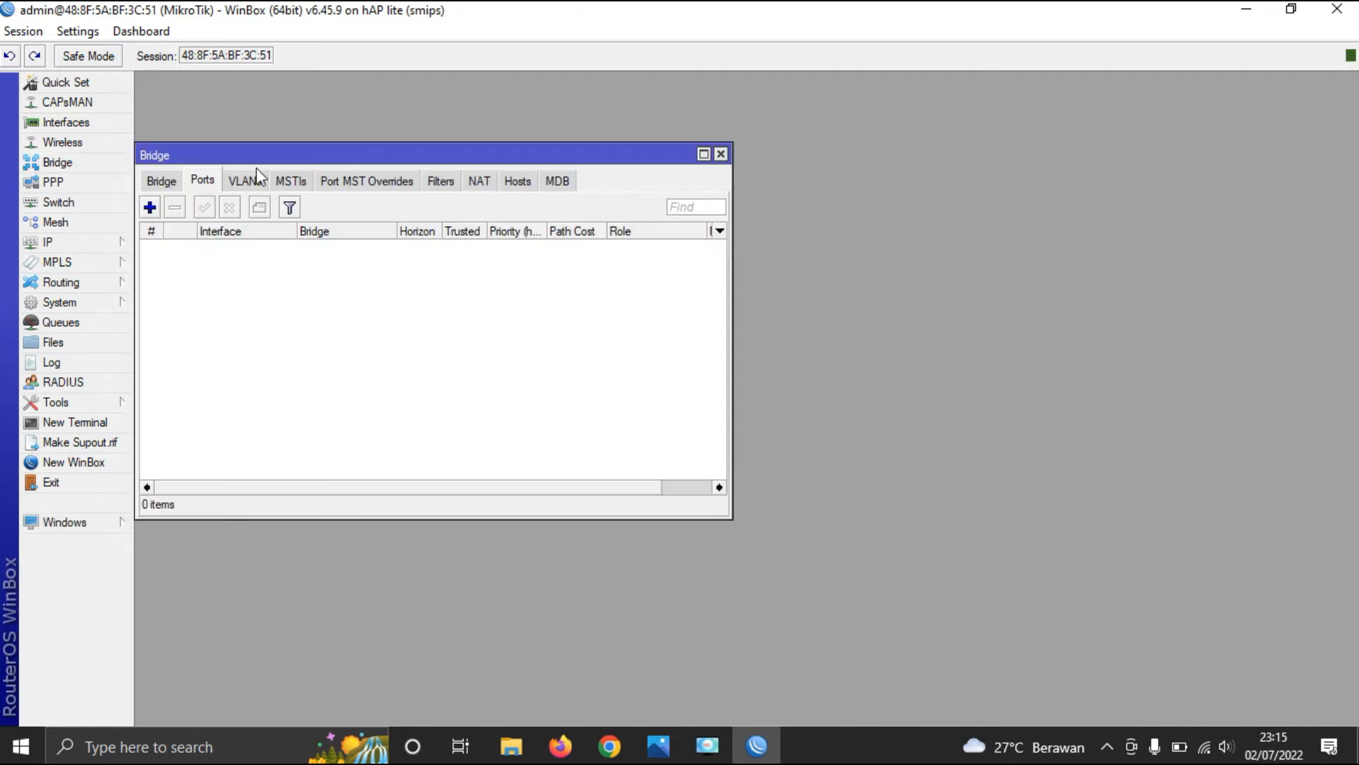
pyautogui.click(164, 182)
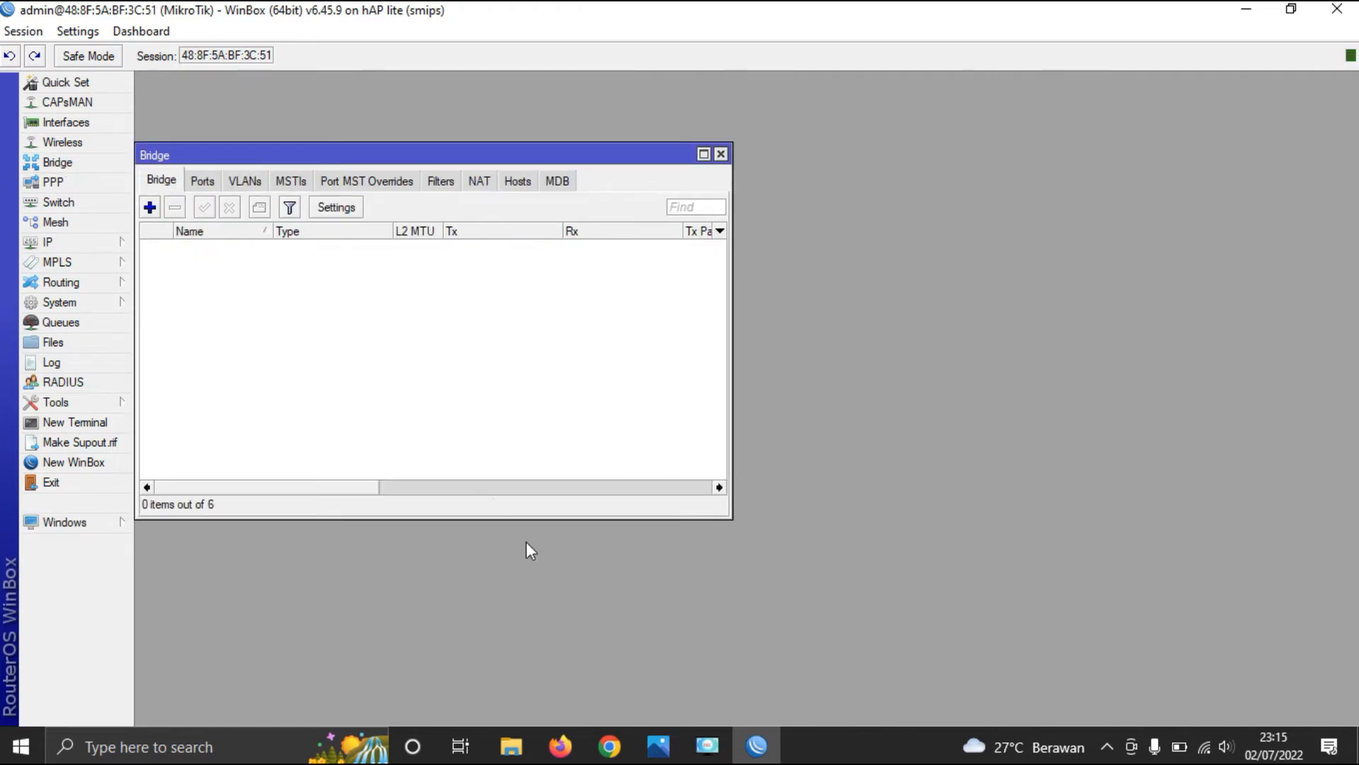
pyautogui.click(658, 745)
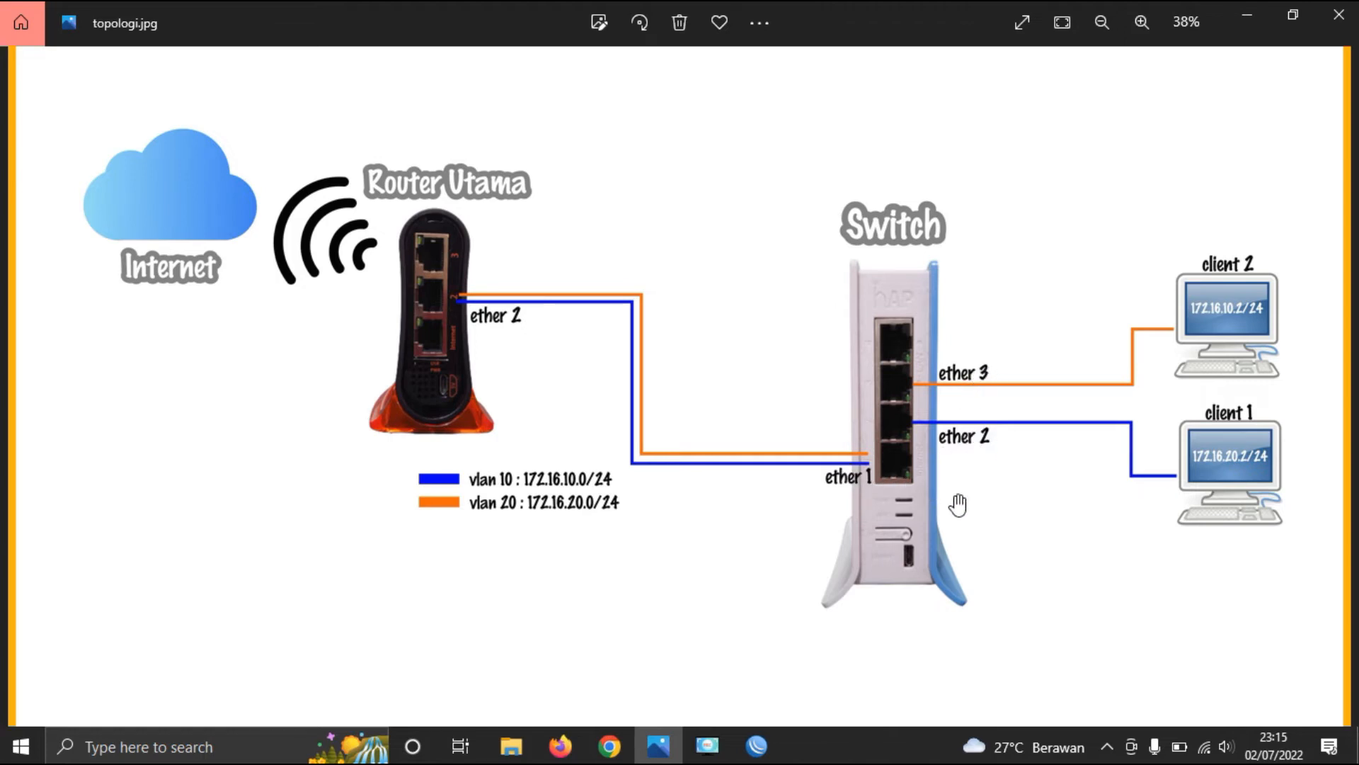
pyautogui.click(756, 746)
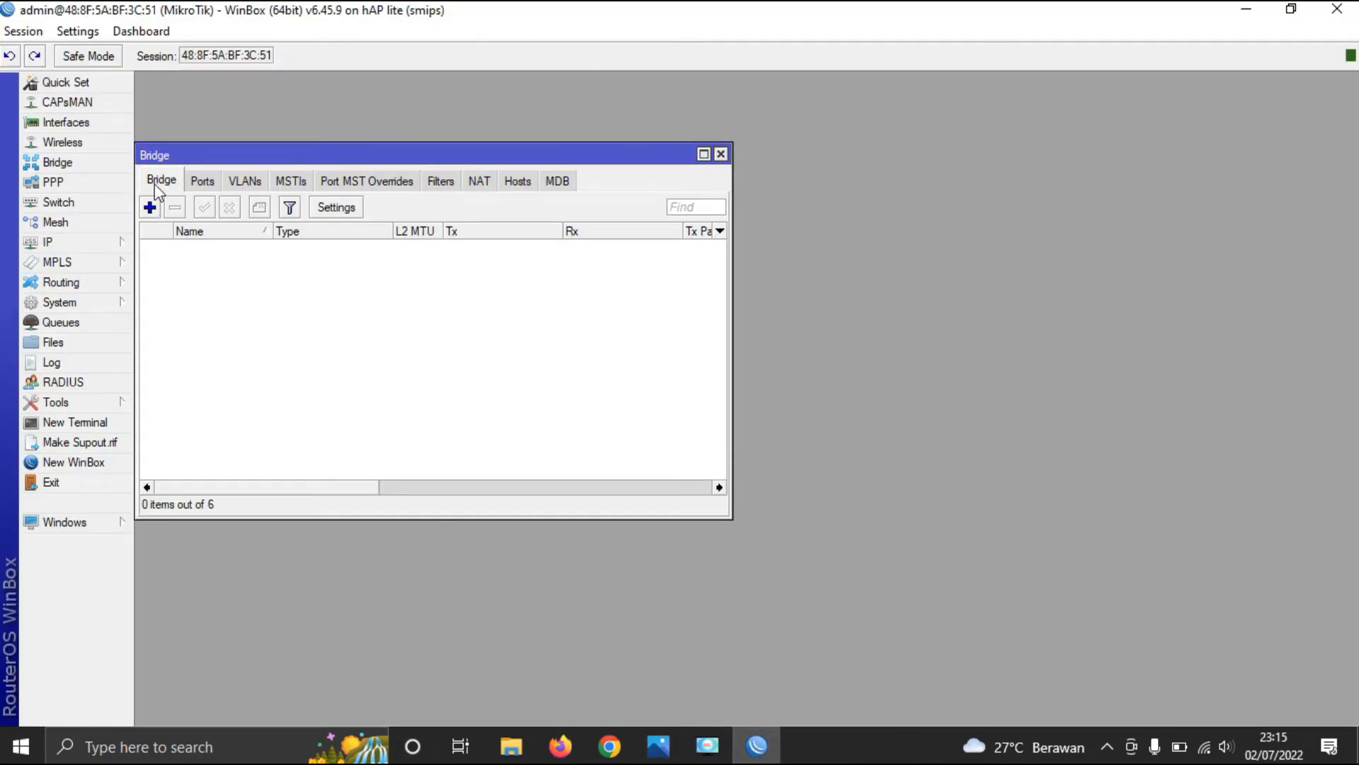
pyautogui.click(149, 207)
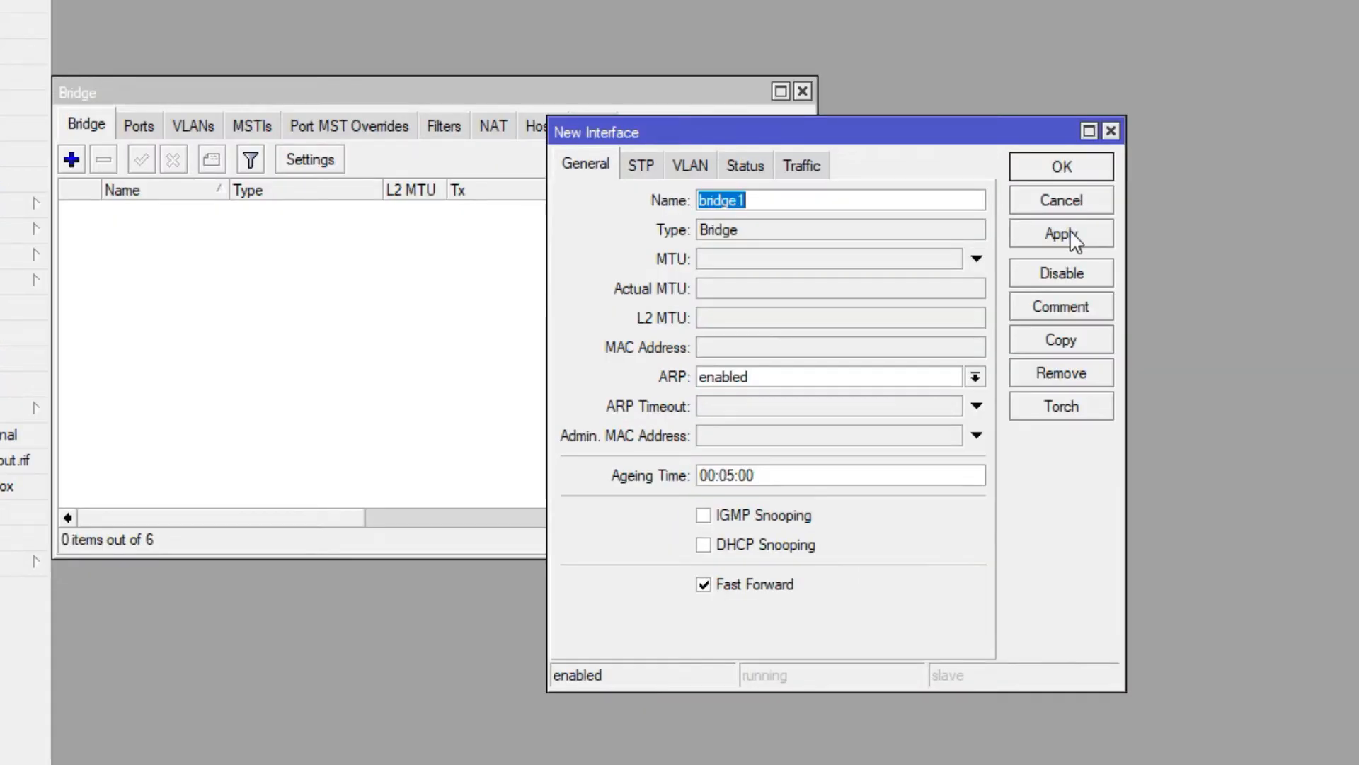
pyautogui.click(923, 265)
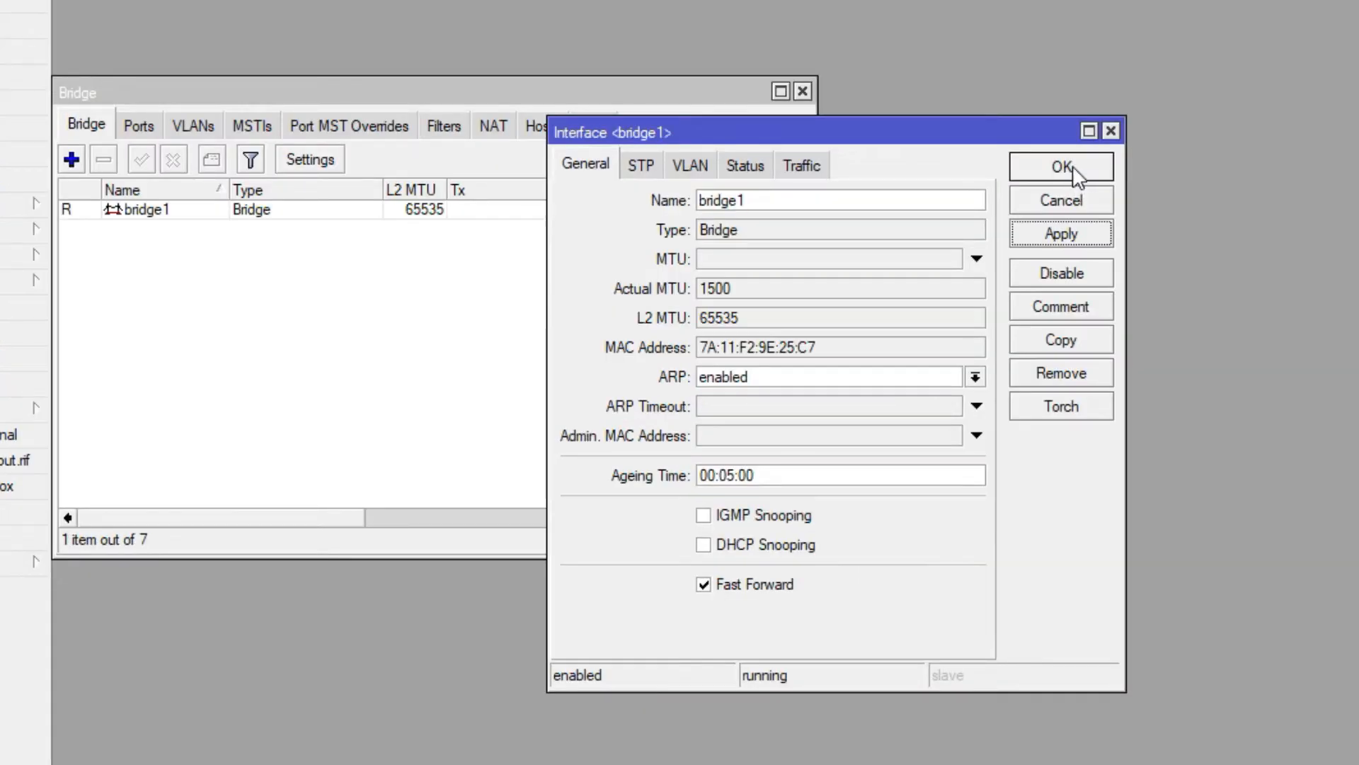
pyautogui.click(923, 213)
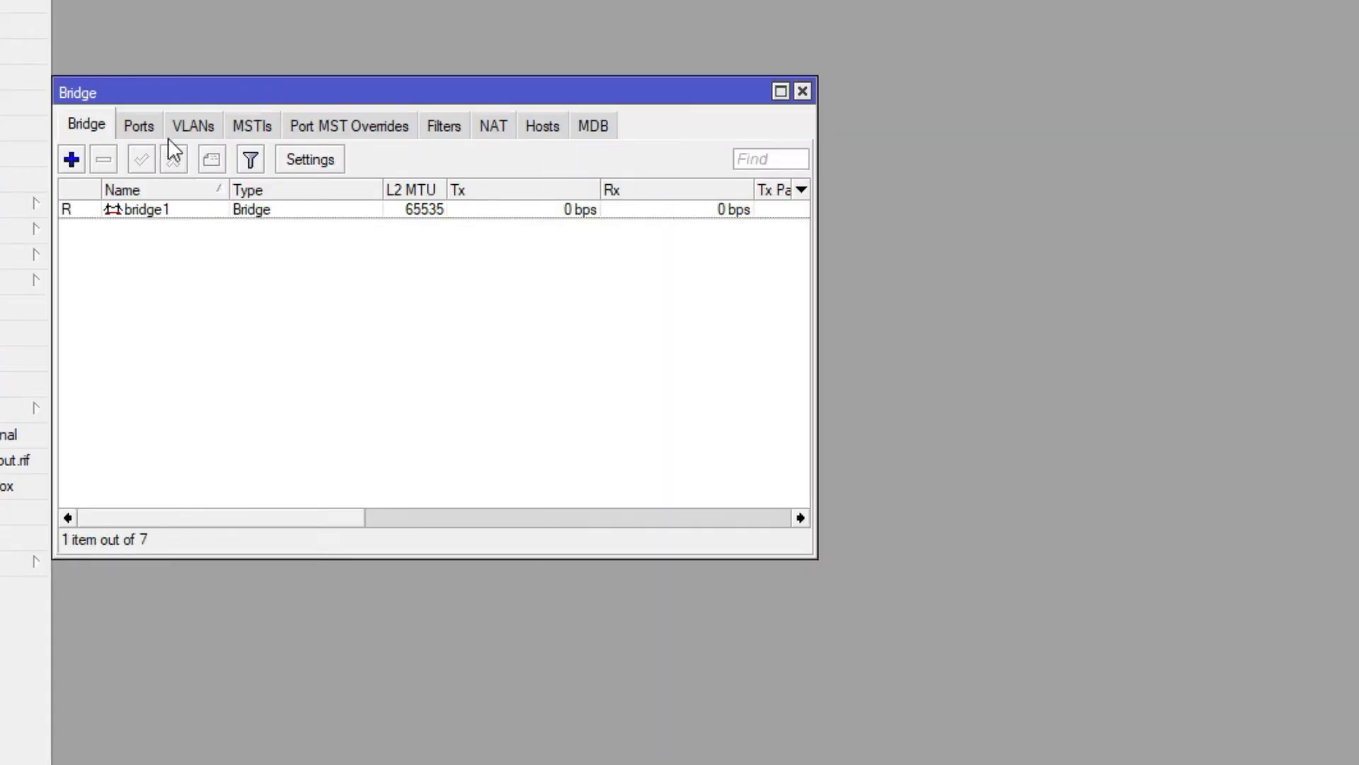
# Add ether1 as a port of bridge1.
pyautogui.click(148, 127)
pyautogui.click(71, 161)
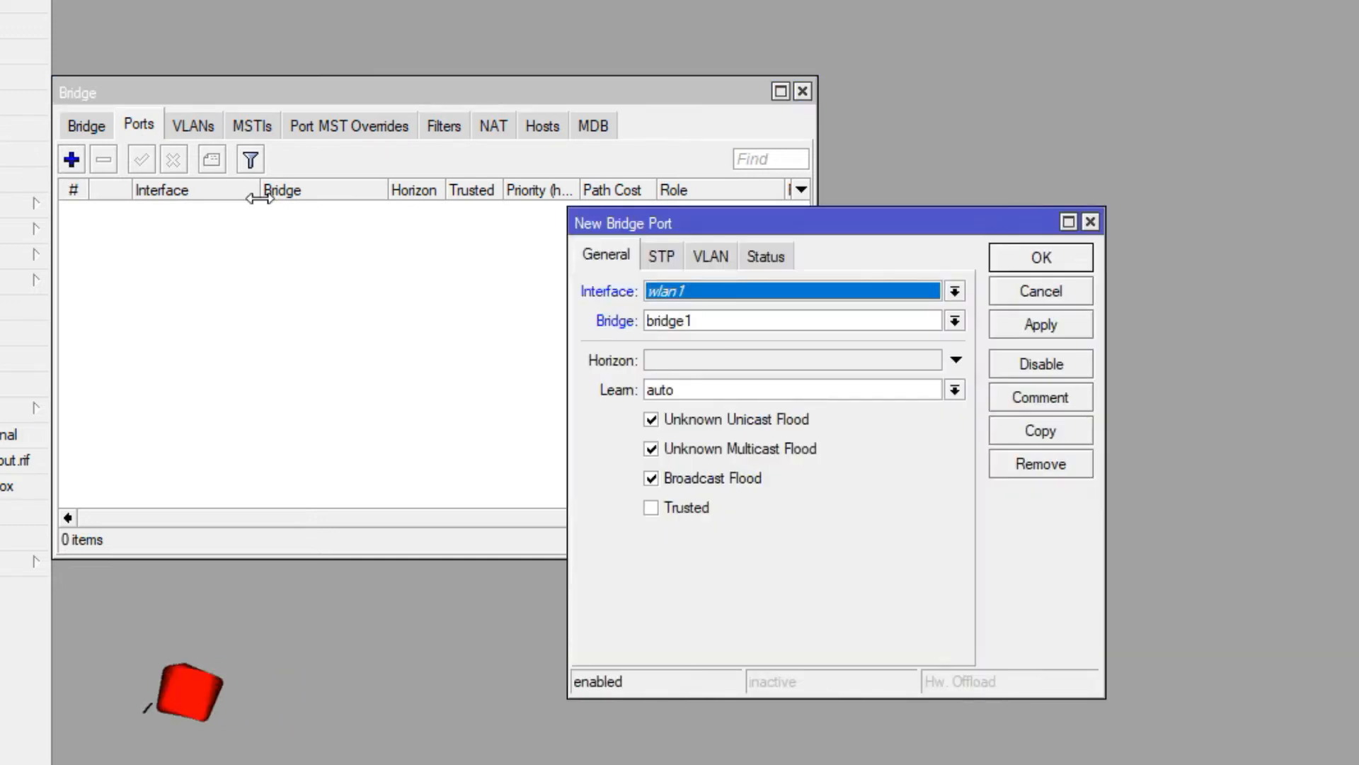
pyautogui.click(820, 291)
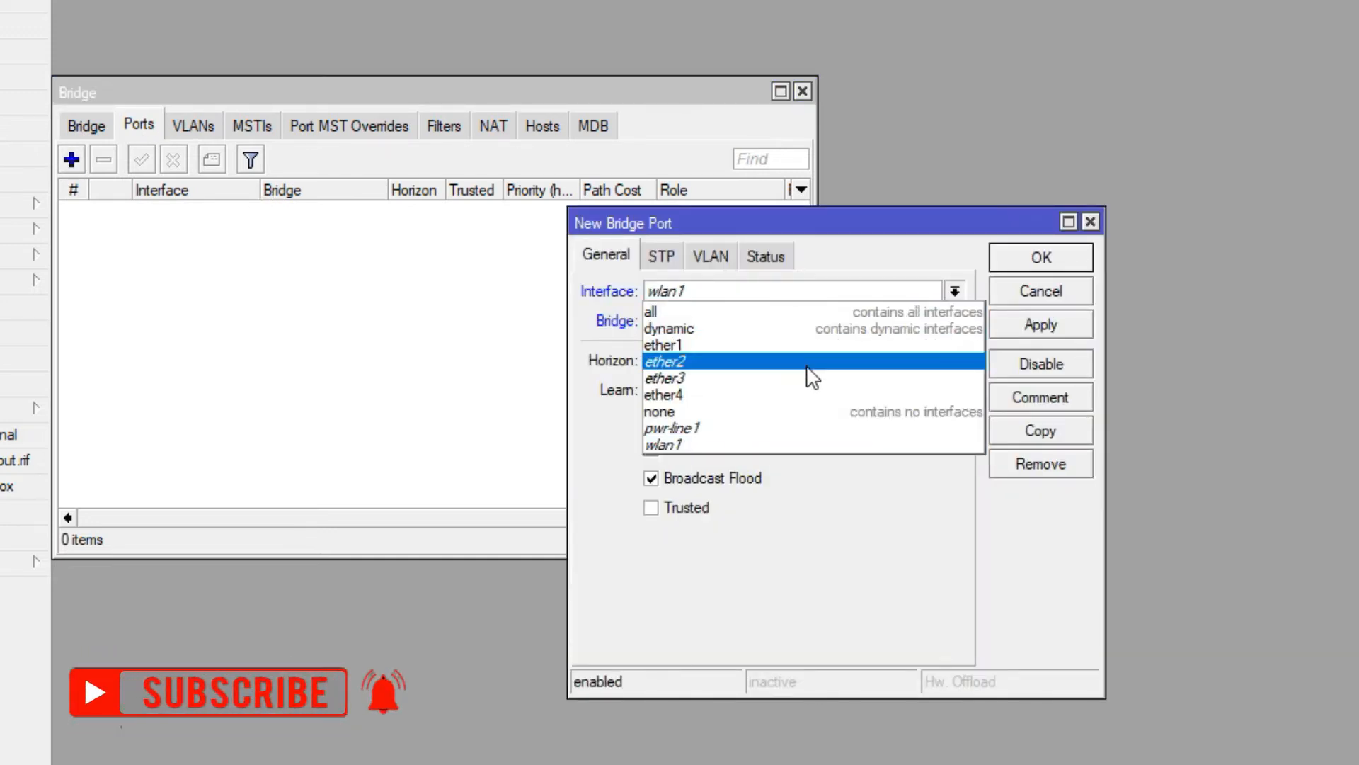
pyautogui.click(810, 345)
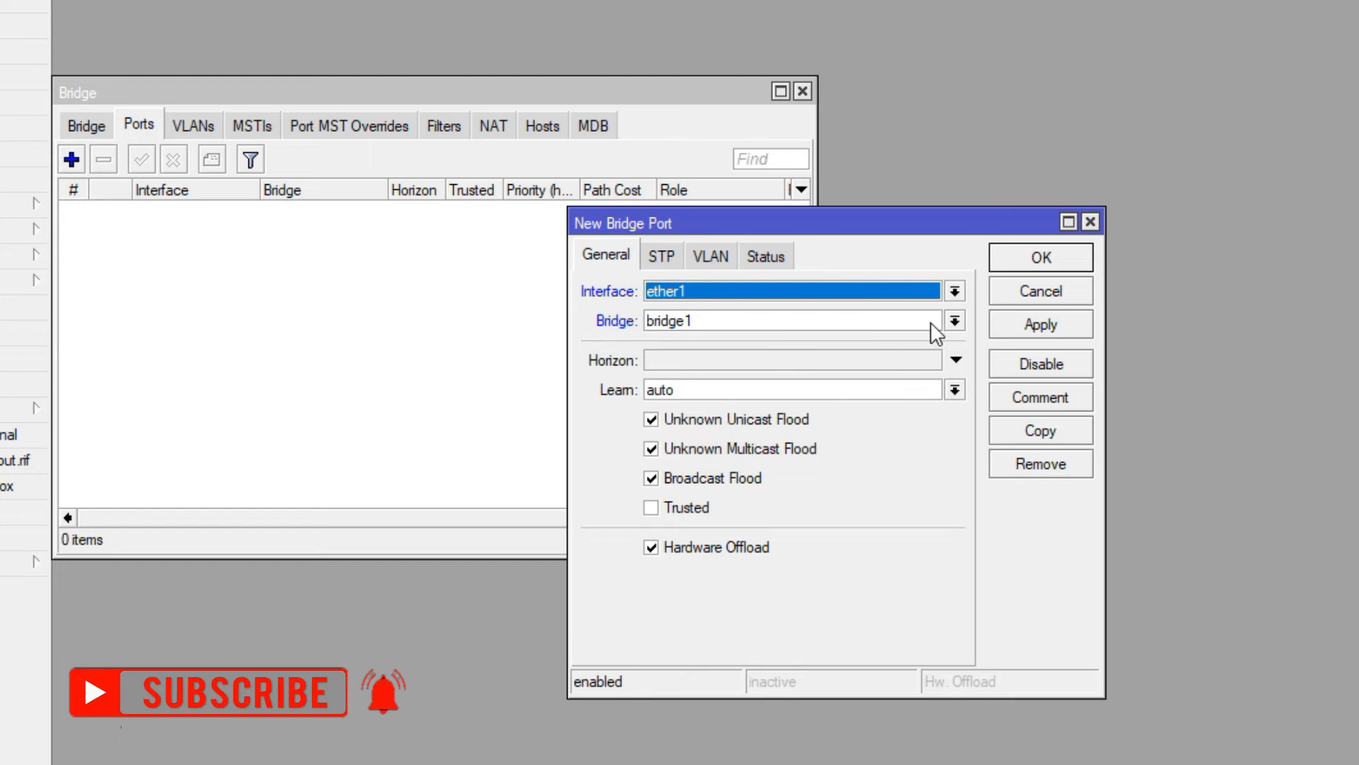
pyautogui.click(1026, 326)
pyautogui.click(1041, 258)
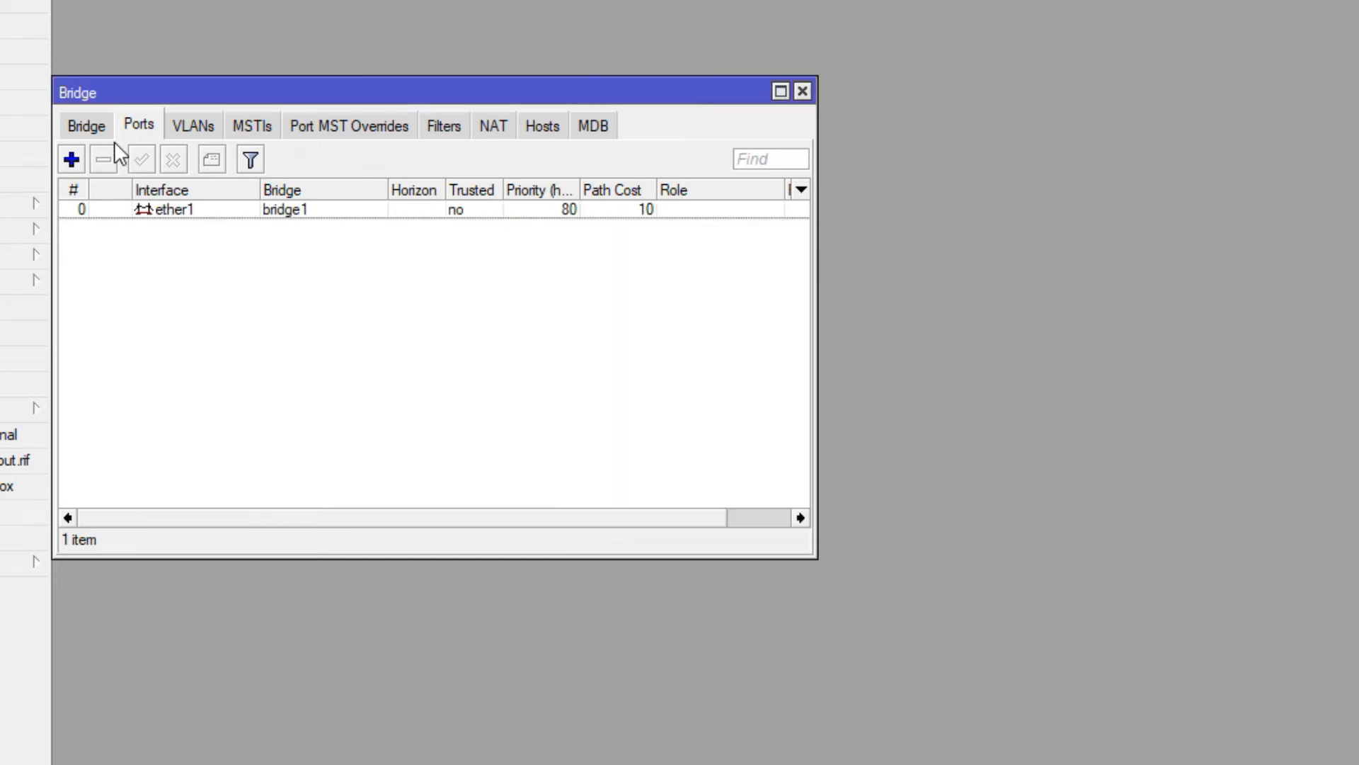
# Add ether2 as a port of bridge1.
pyautogui.click(78, 161)
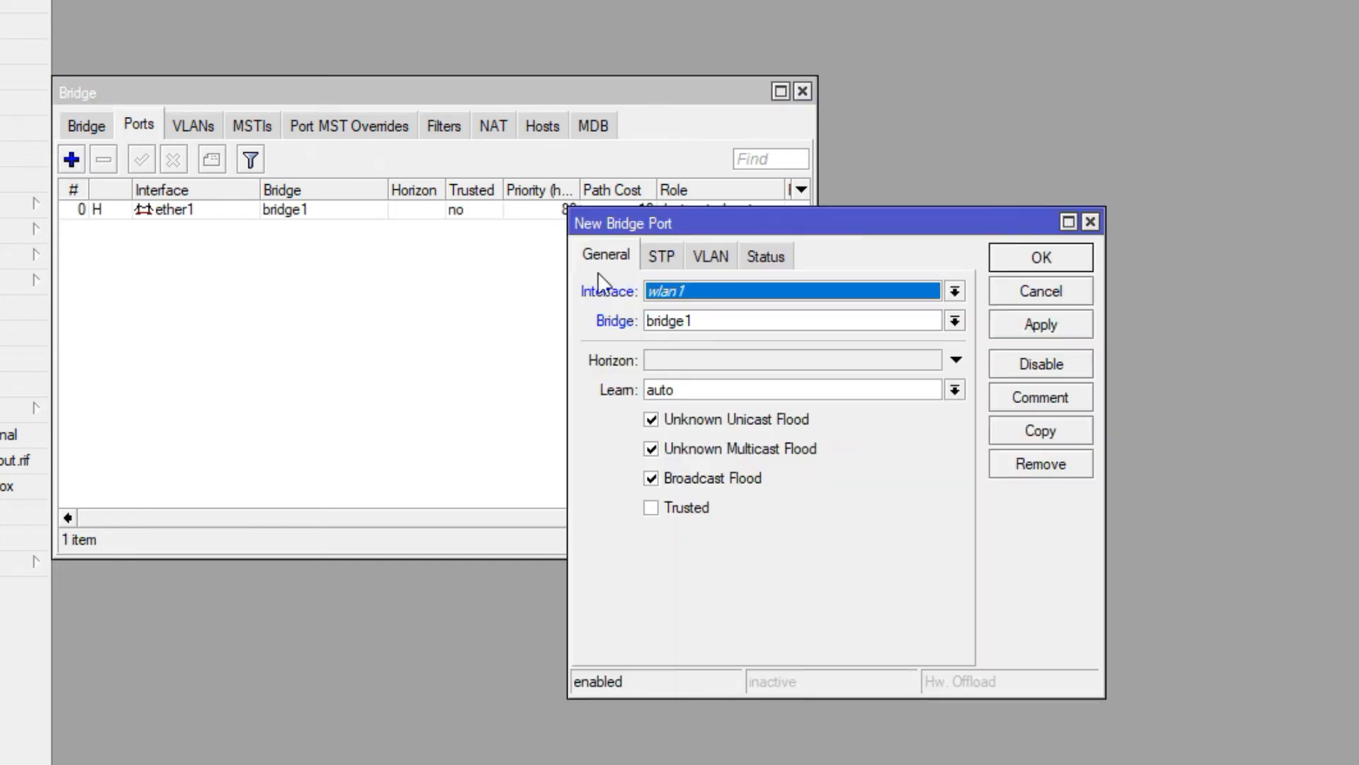
pyautogui.click(727, 292)
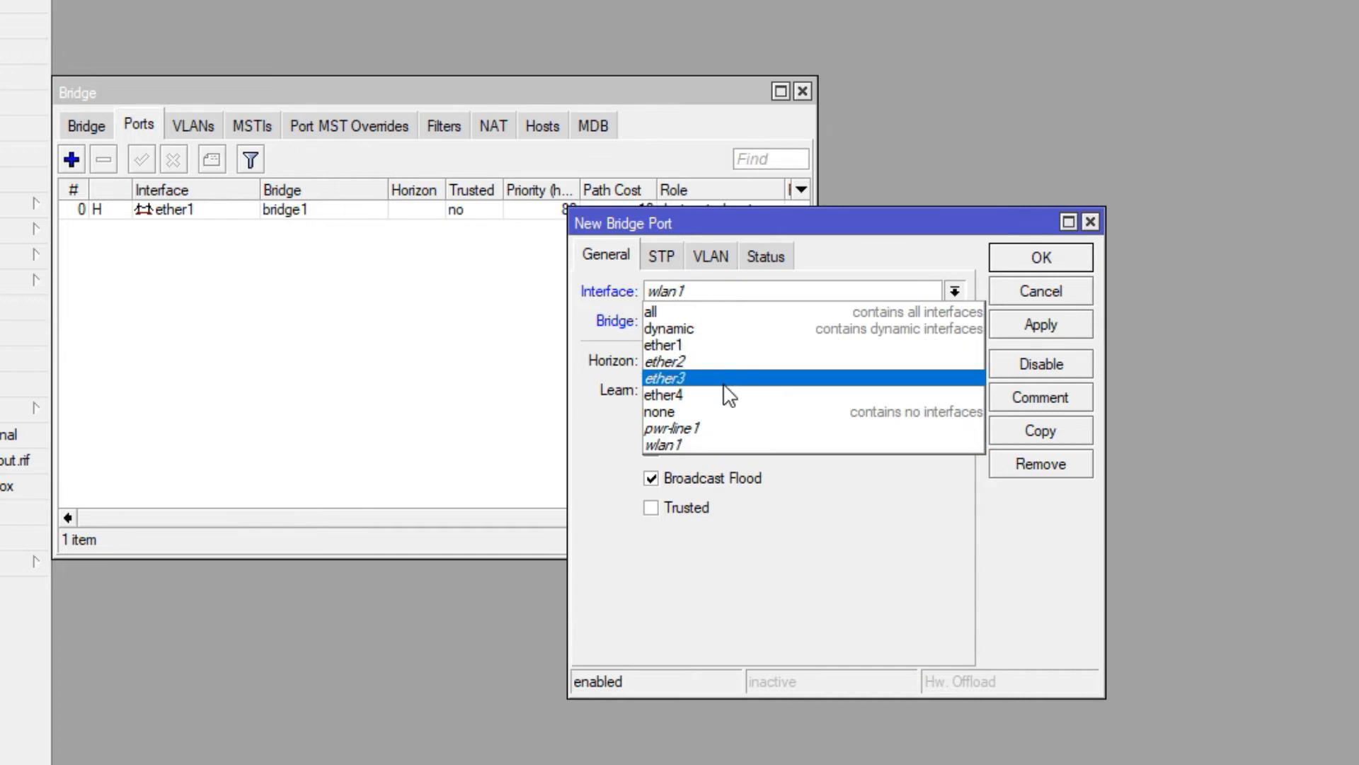
pyautogui.click(729, 364)
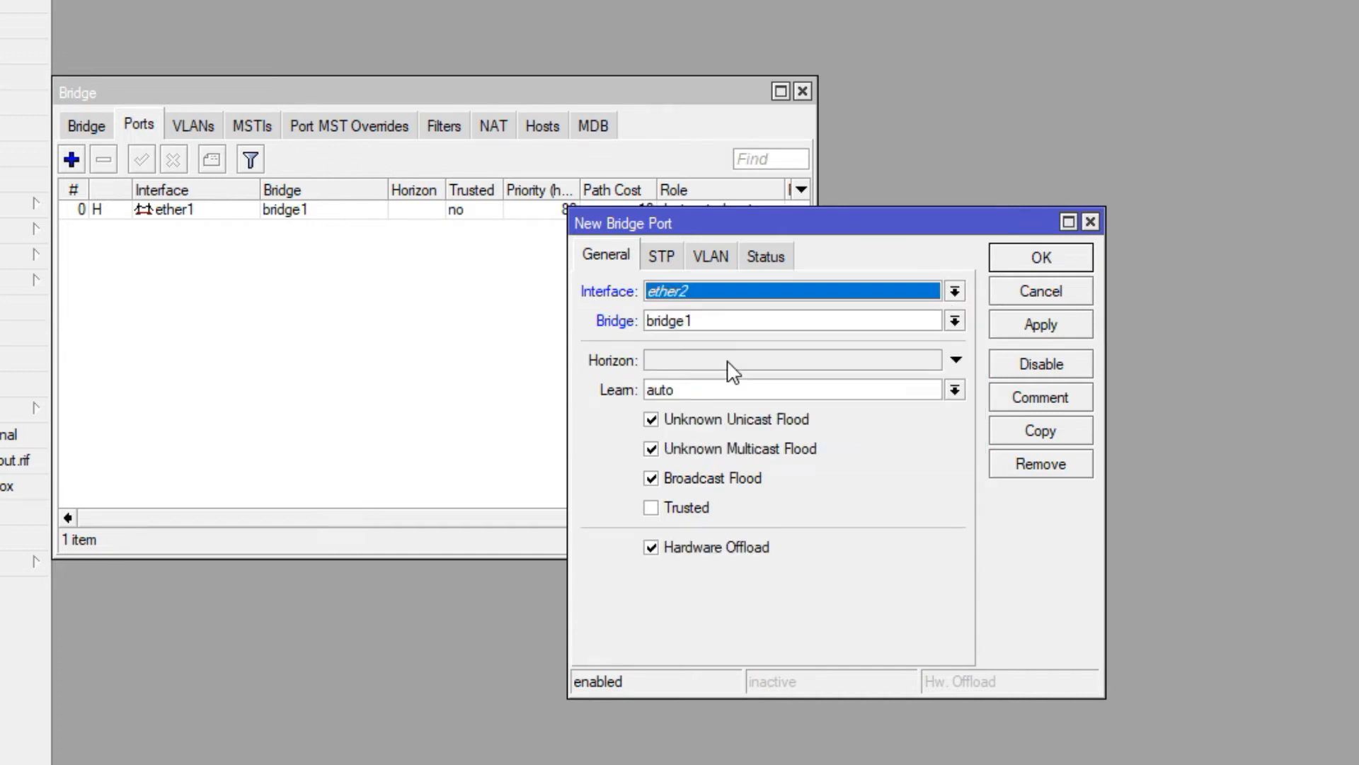
pyautogui.click(1037, 327)
pyautogui.click(1037, 258)
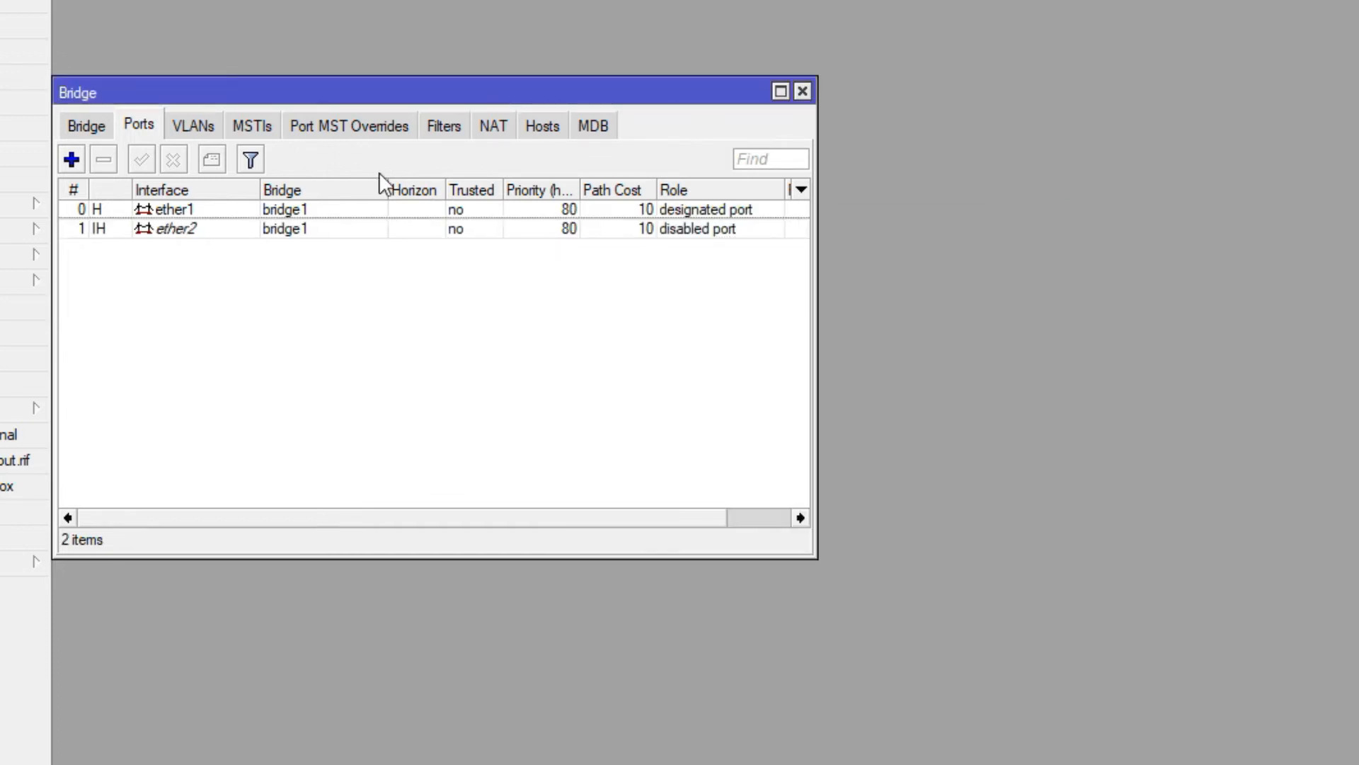
# Add ether3 as a port of bridge1 and close the bridge window.
pyautogui.click(78, 163)
pyautogui.click(737, 297)
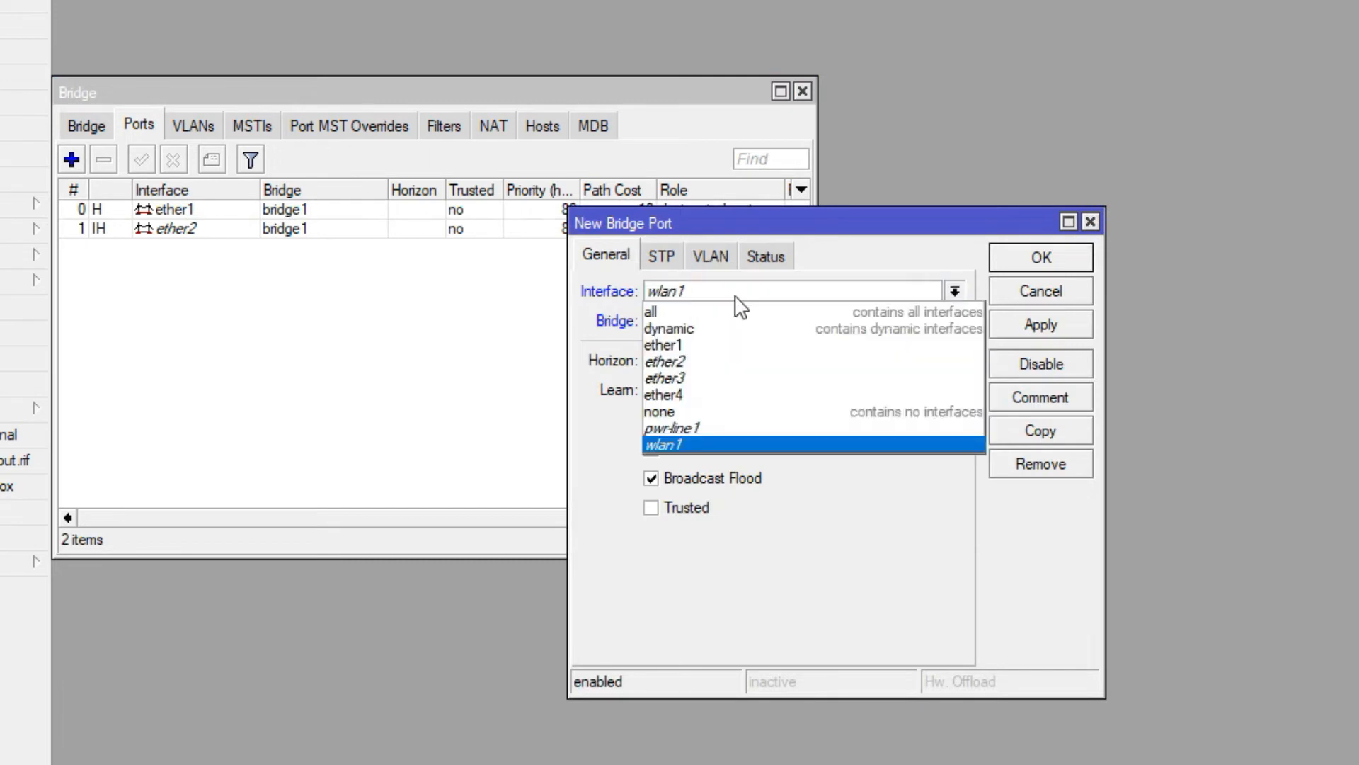
pyautogui.click(734, 378)
pyautogui.click(1053, 327)
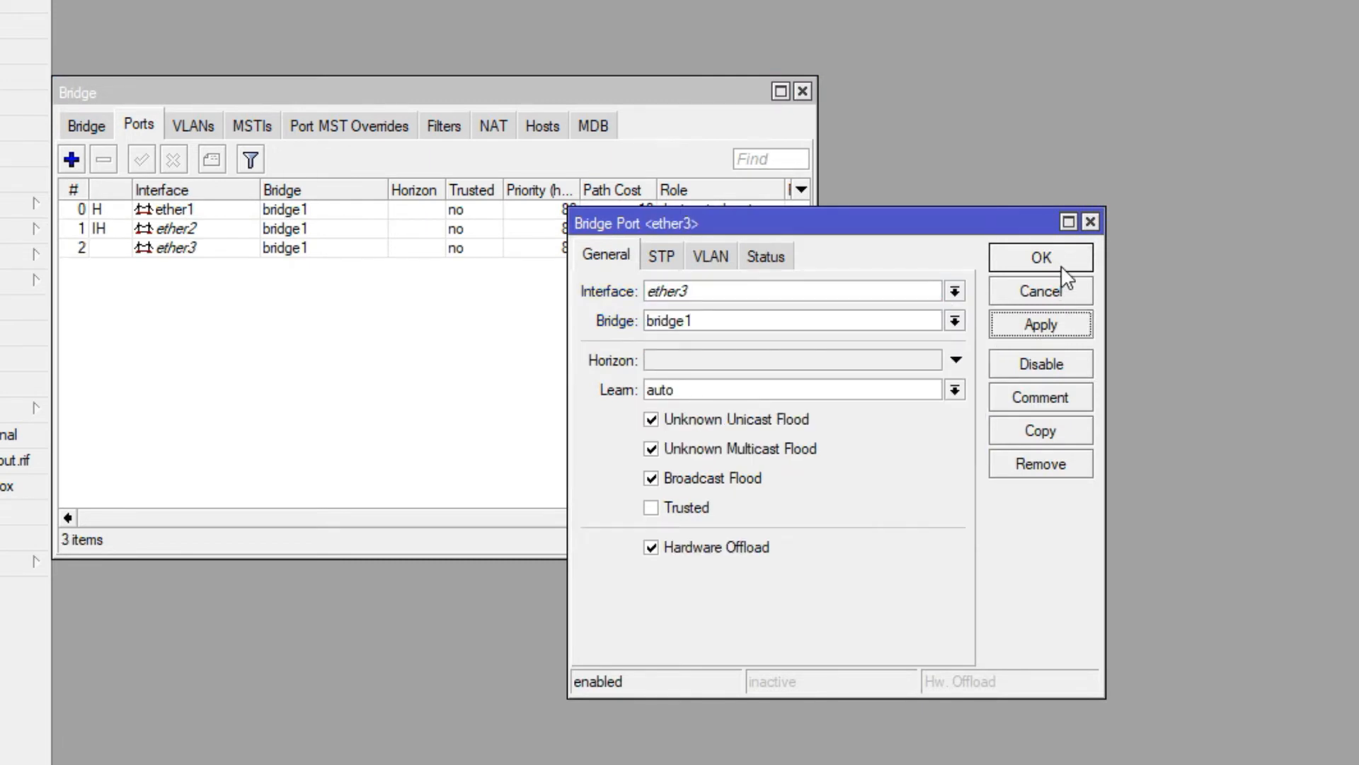
pyautogui.click(1060, 262)
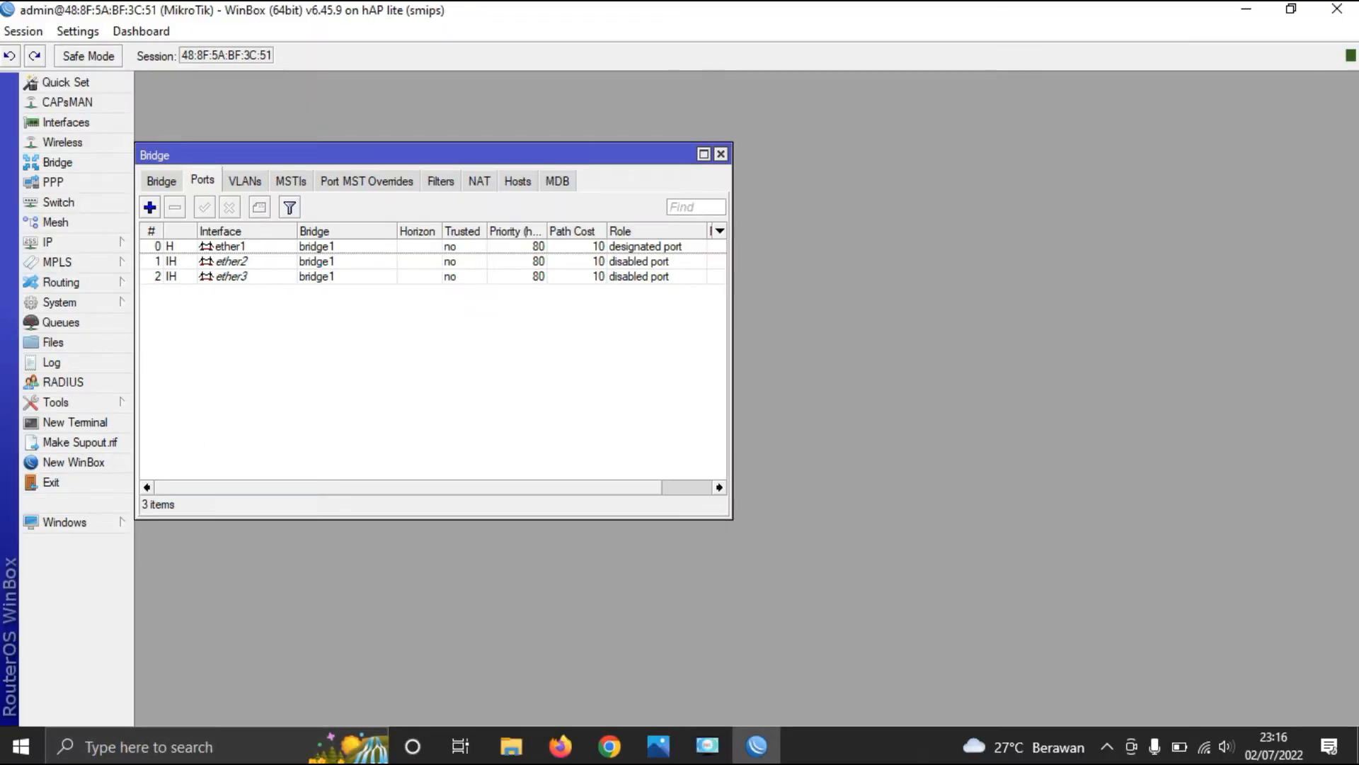
pyautogui.click(720, 153)
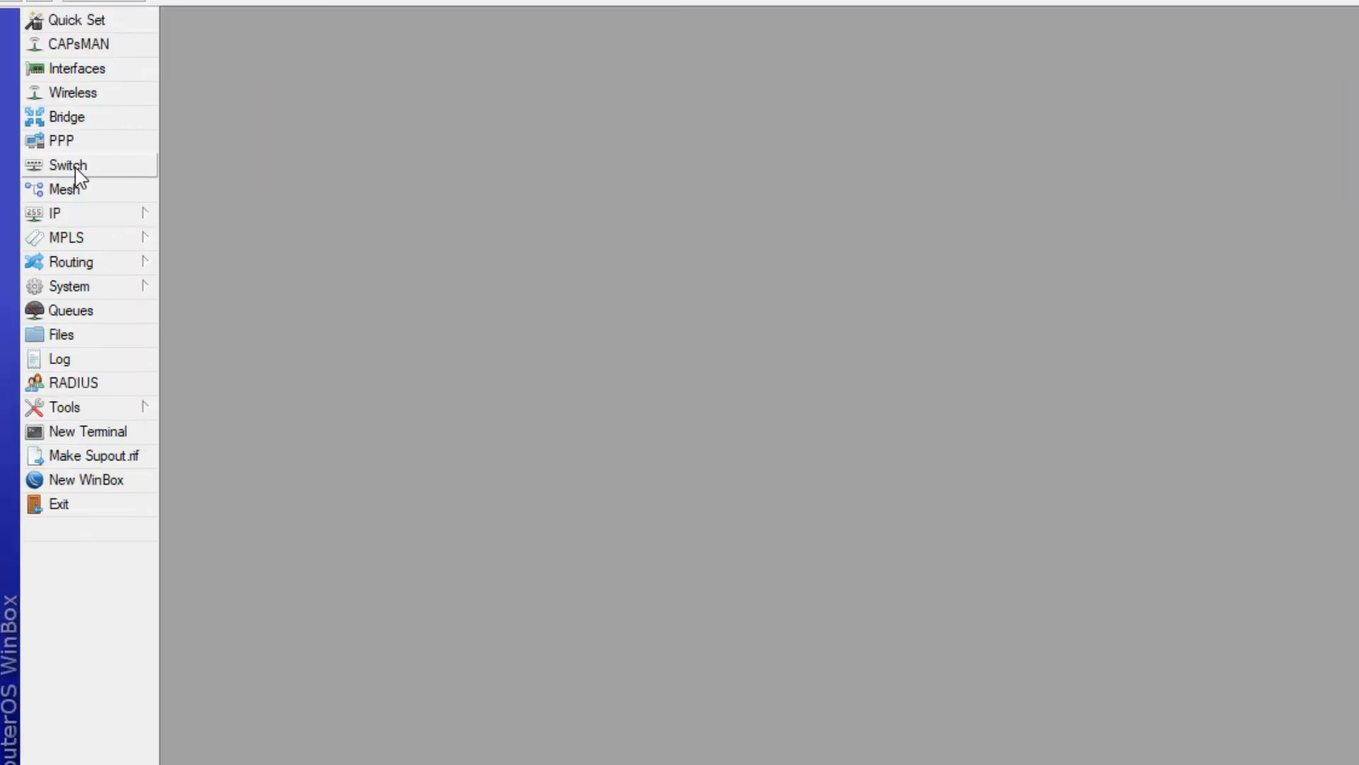
# Remove the two leftover switch1 VLAN entries with VLAN IDs 10 and 20 from the Switch settings.
pyautogui.click(75, 169)
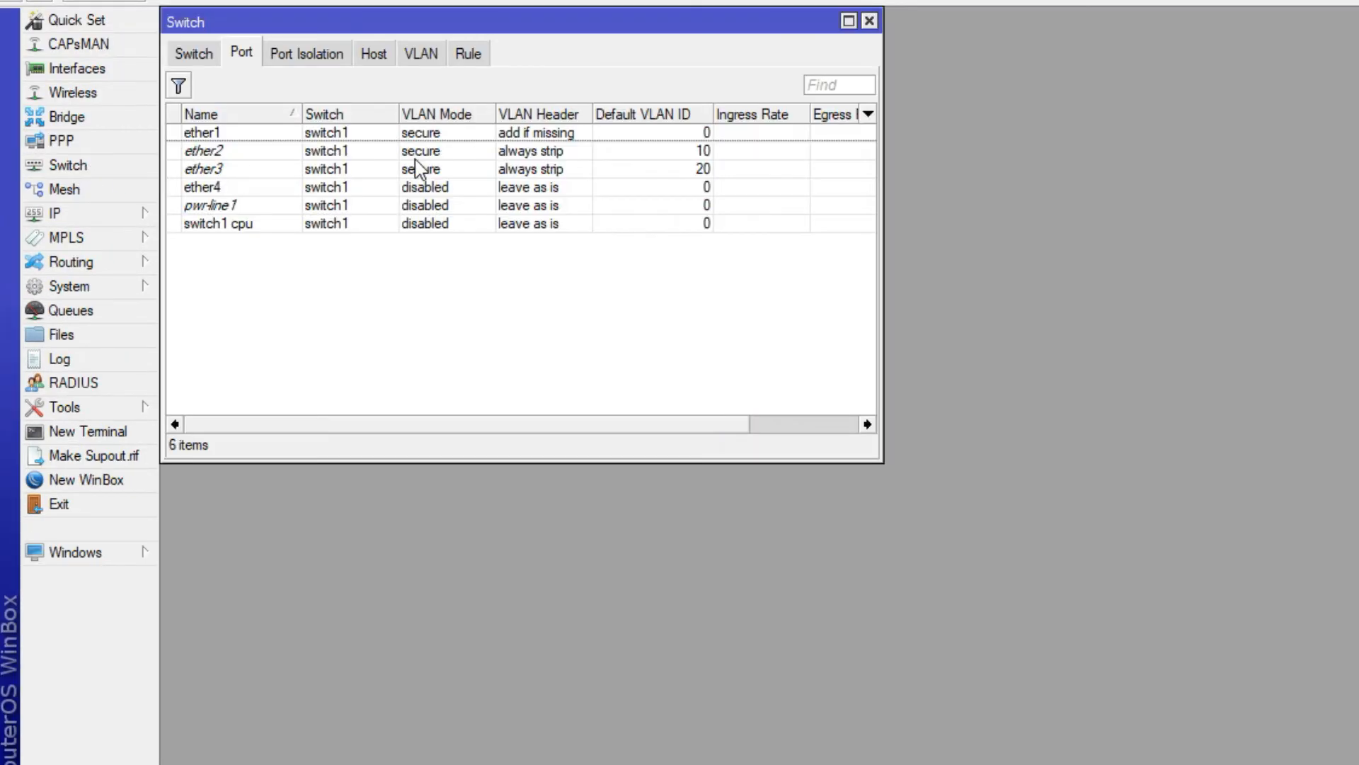
pyautogui.click(192, 53)
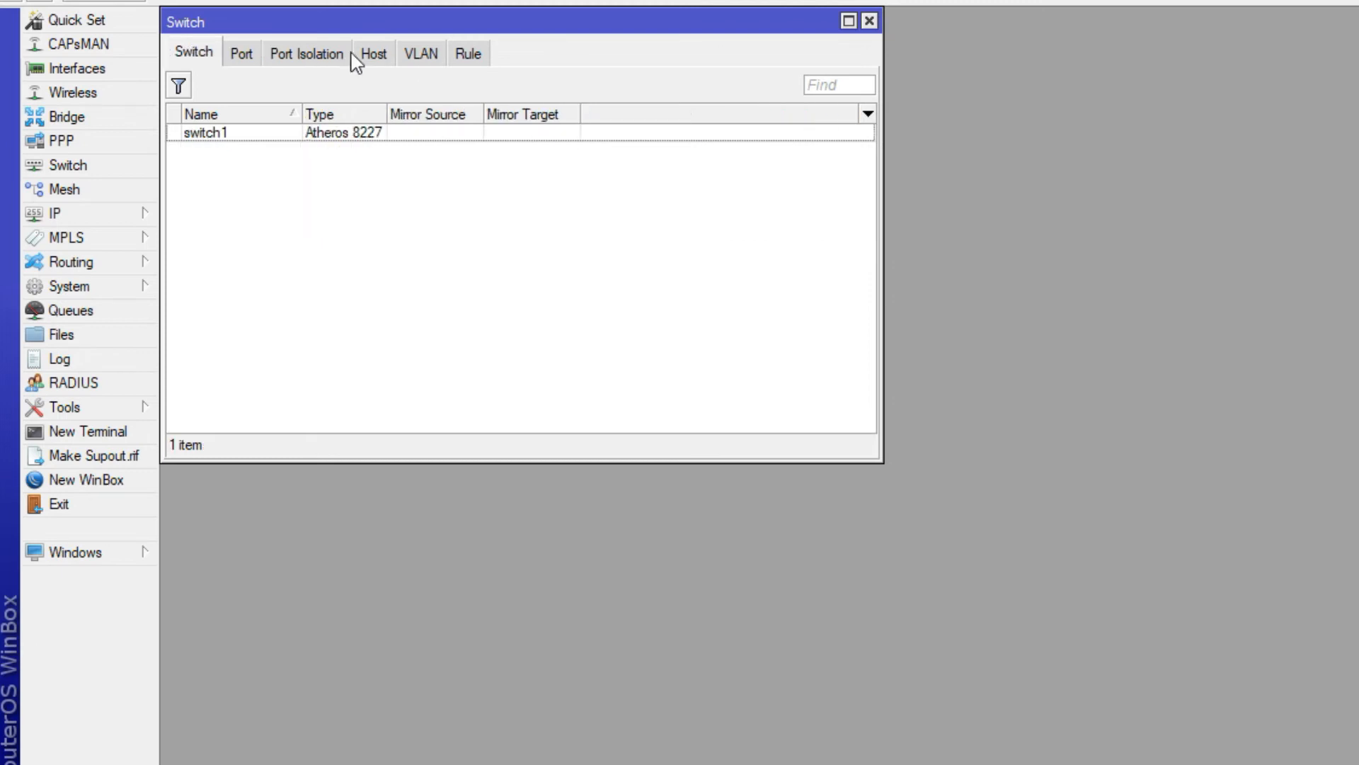
pyautogui.click(421, 57)
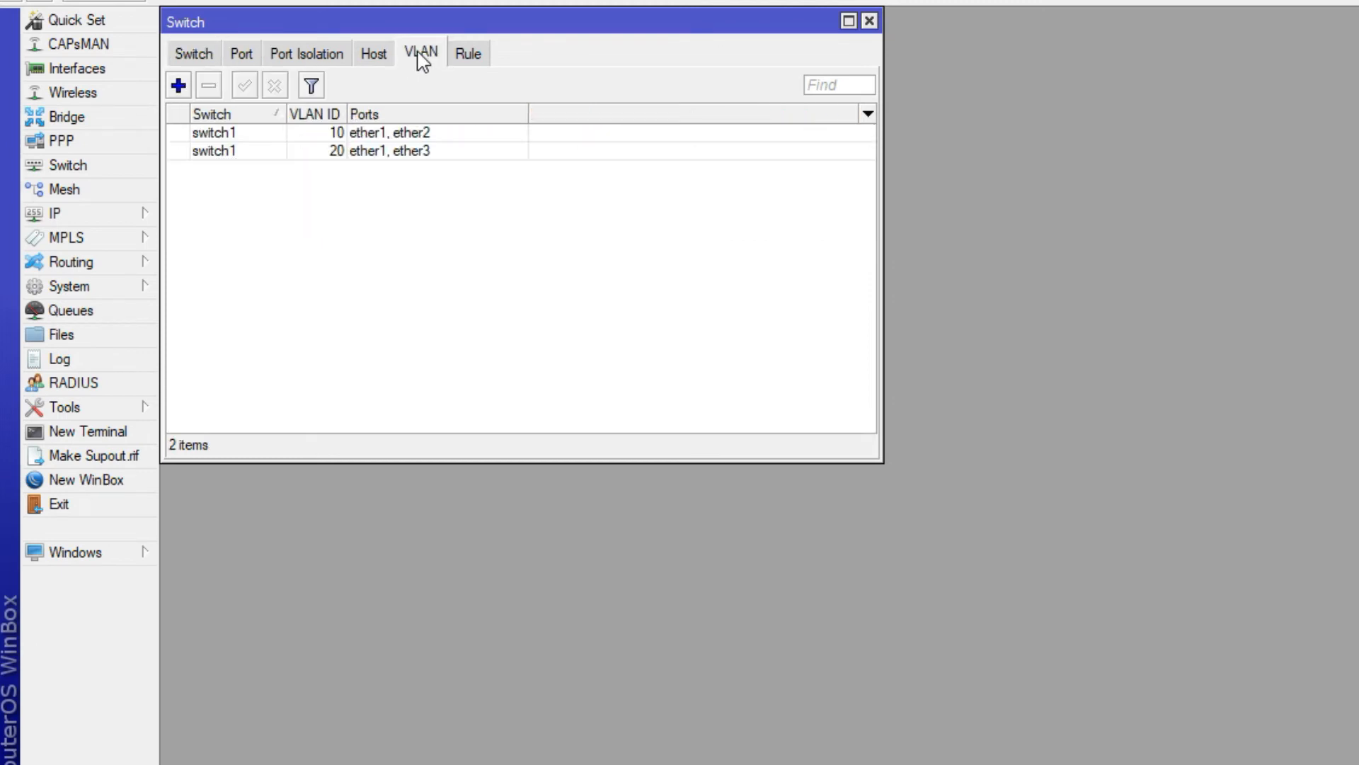
pyautogui.click(290, 152)
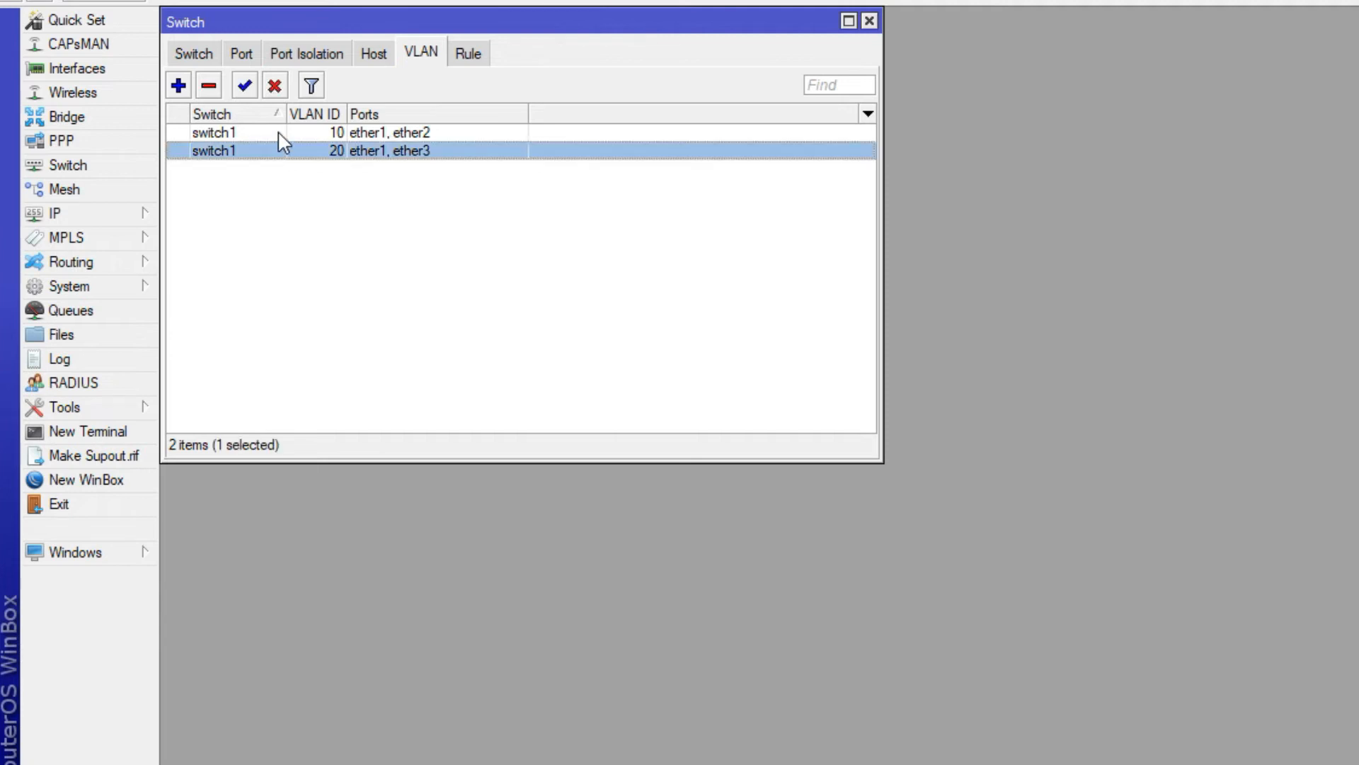
pyautogui.keyDown('ctrl'); pyautogui.click(280, 132); pyautogui.keyUp('ctrl')
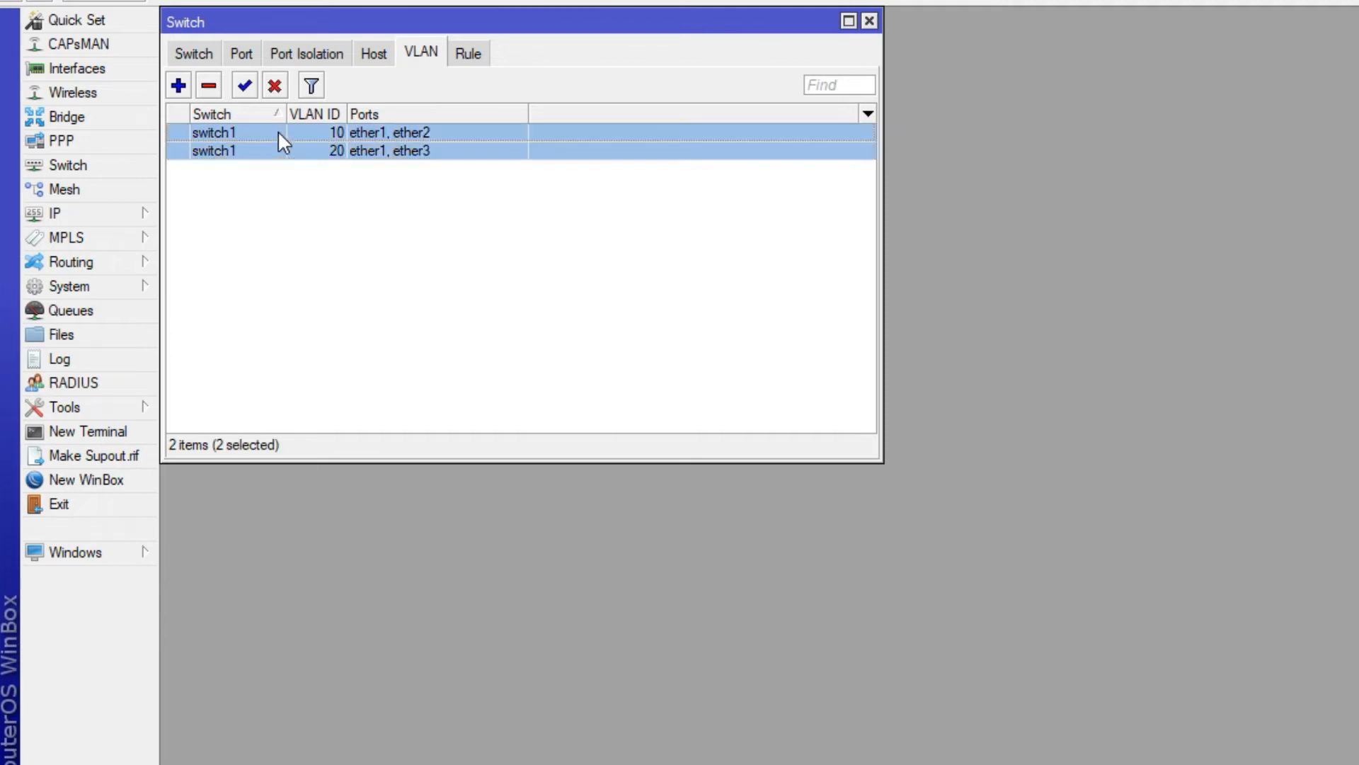
pyautogui.click(208, 85)
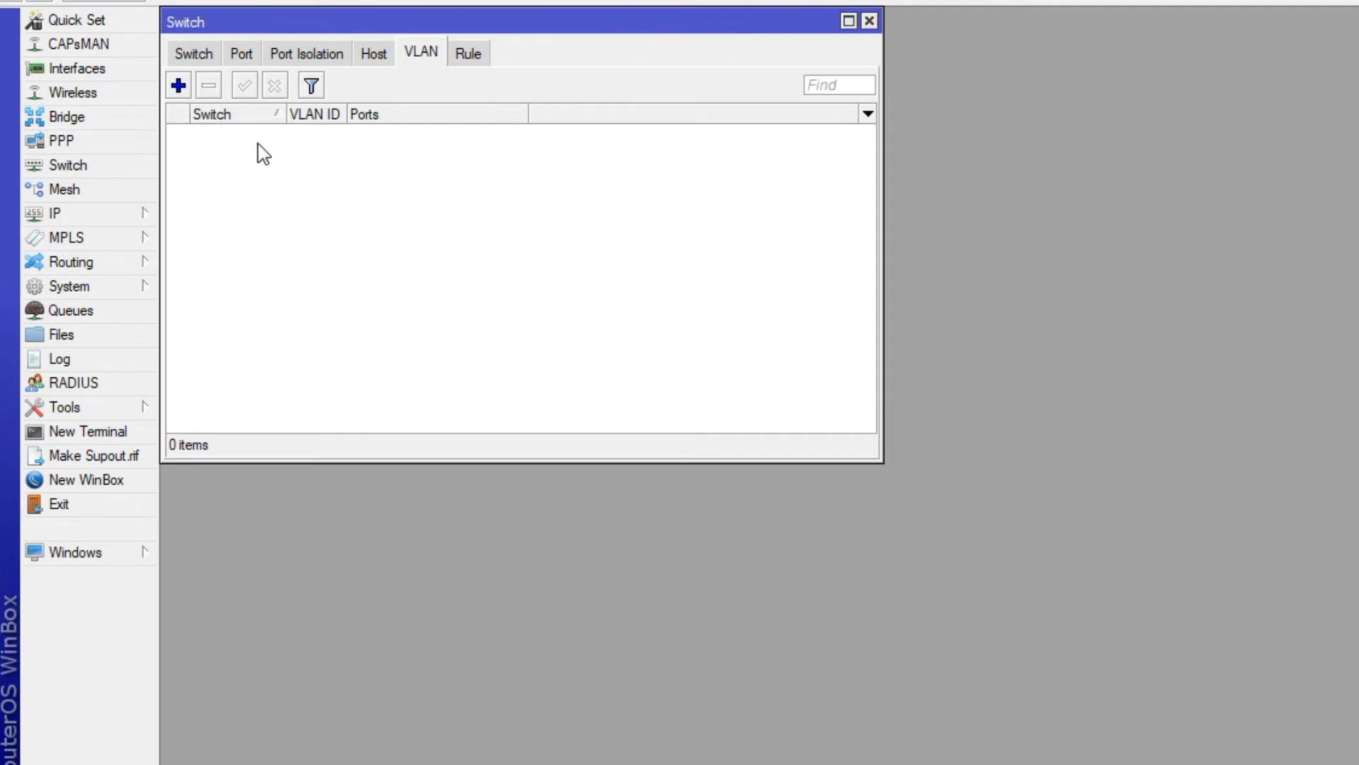
# Start a new switch VLAN entry on switch1 and set its VLAN ID to 10.
pyautogui.click(179, 86)
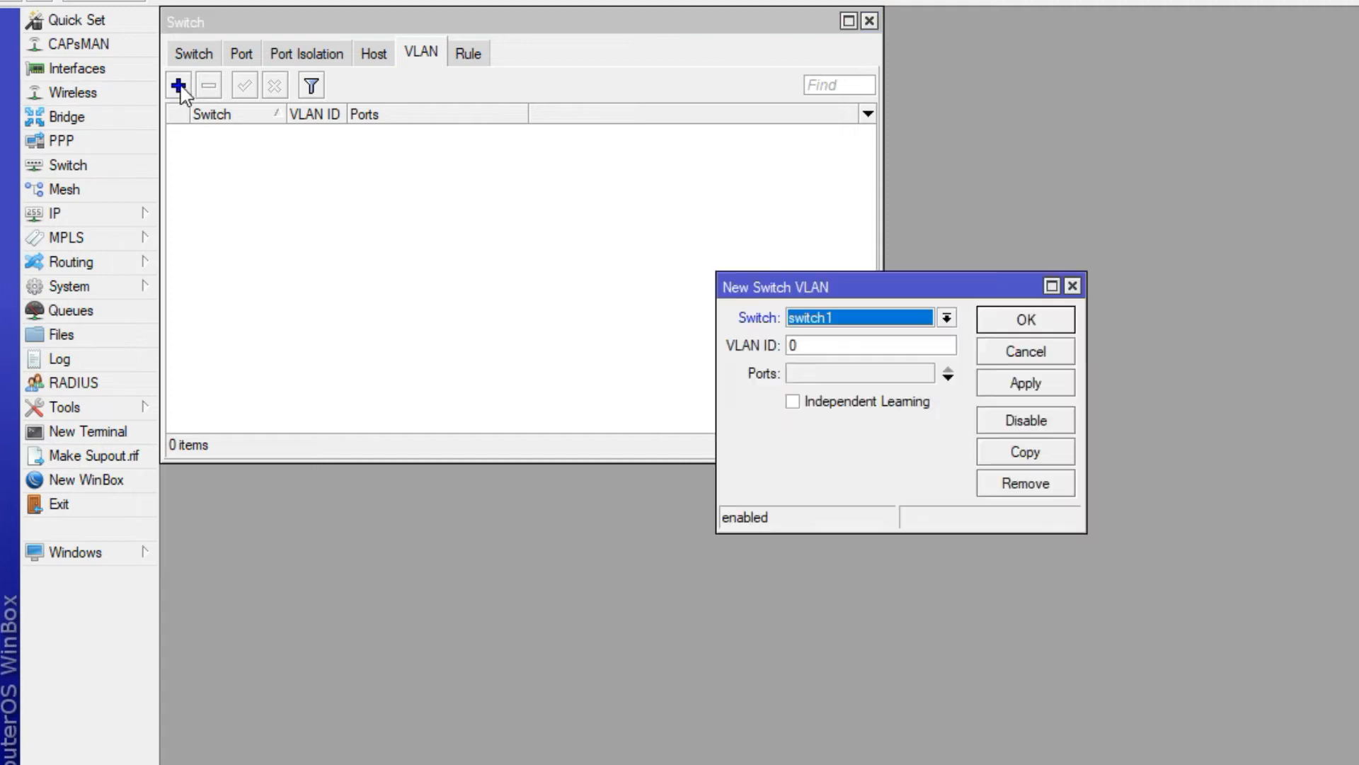
pyautogui.moveTo(854, 283); pyautogui.dragTo(639, 257)
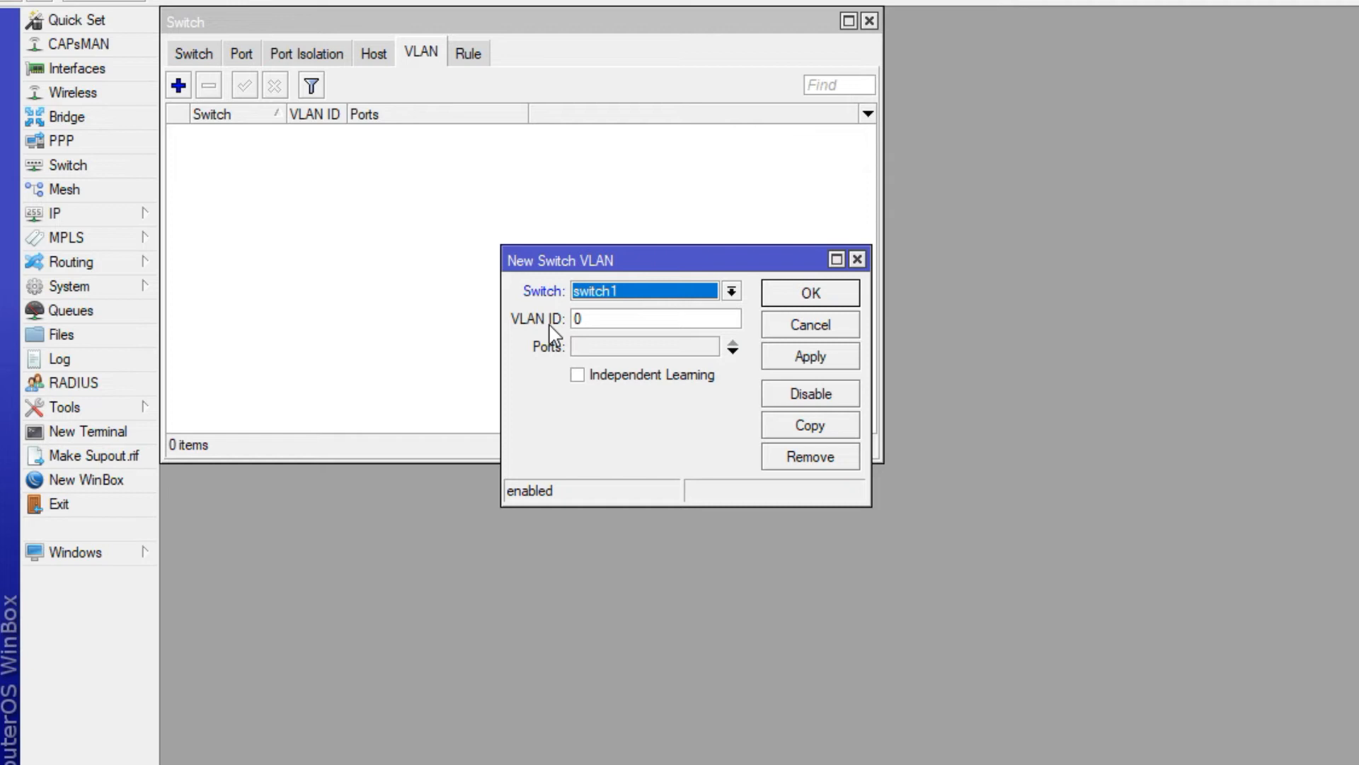
pyautogui.click(595, 317)
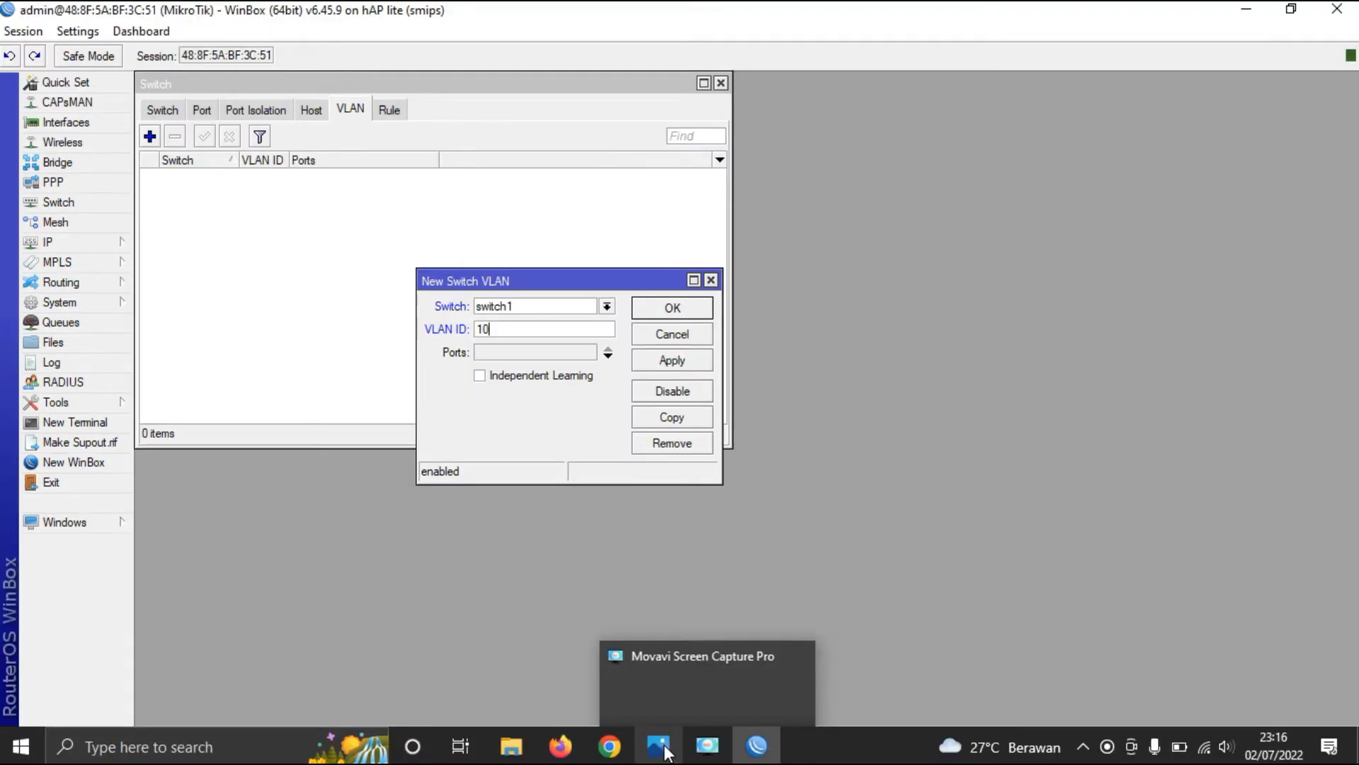
# Check the topology diagram, assign ports ether1 and ether2 to the VLAN 10 switch entry, and save the entry.
pyautogui.click(657, 745)
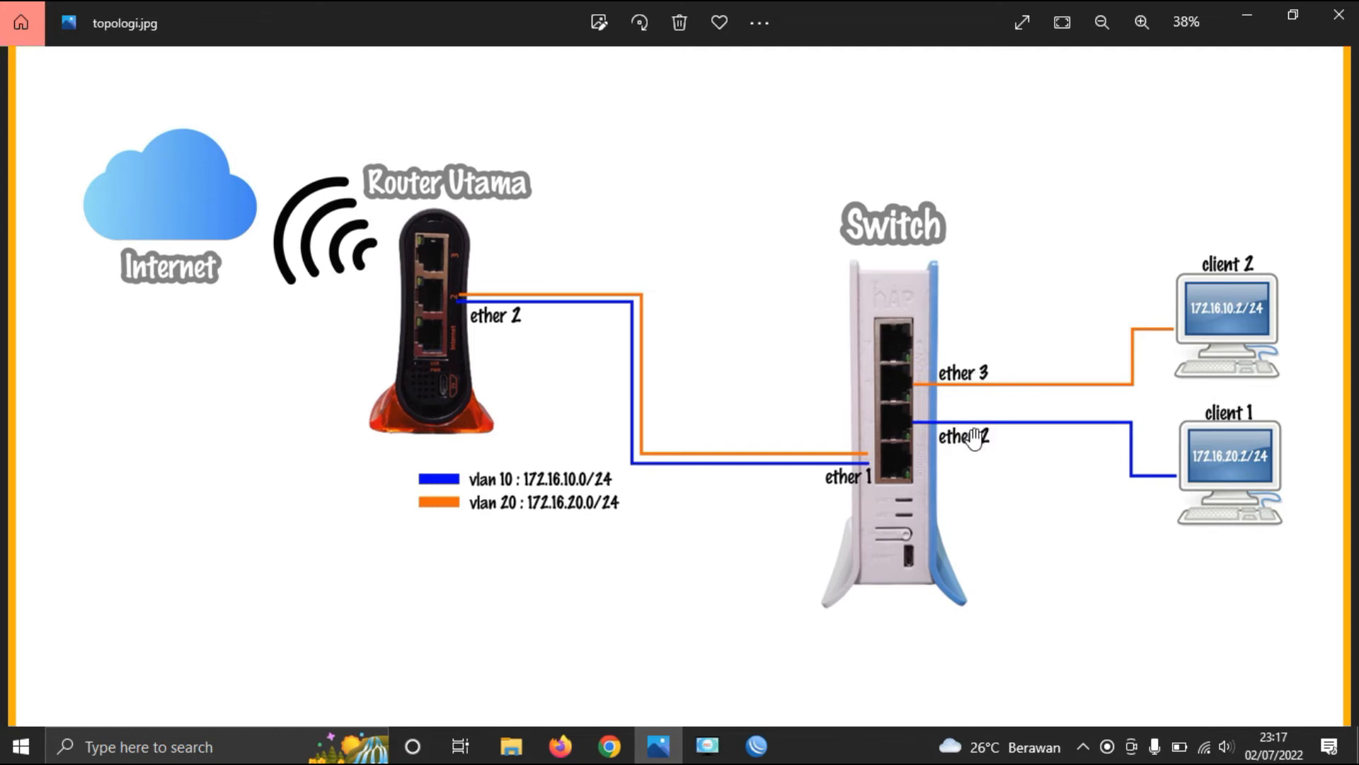
pyautogui.click(744, 740)
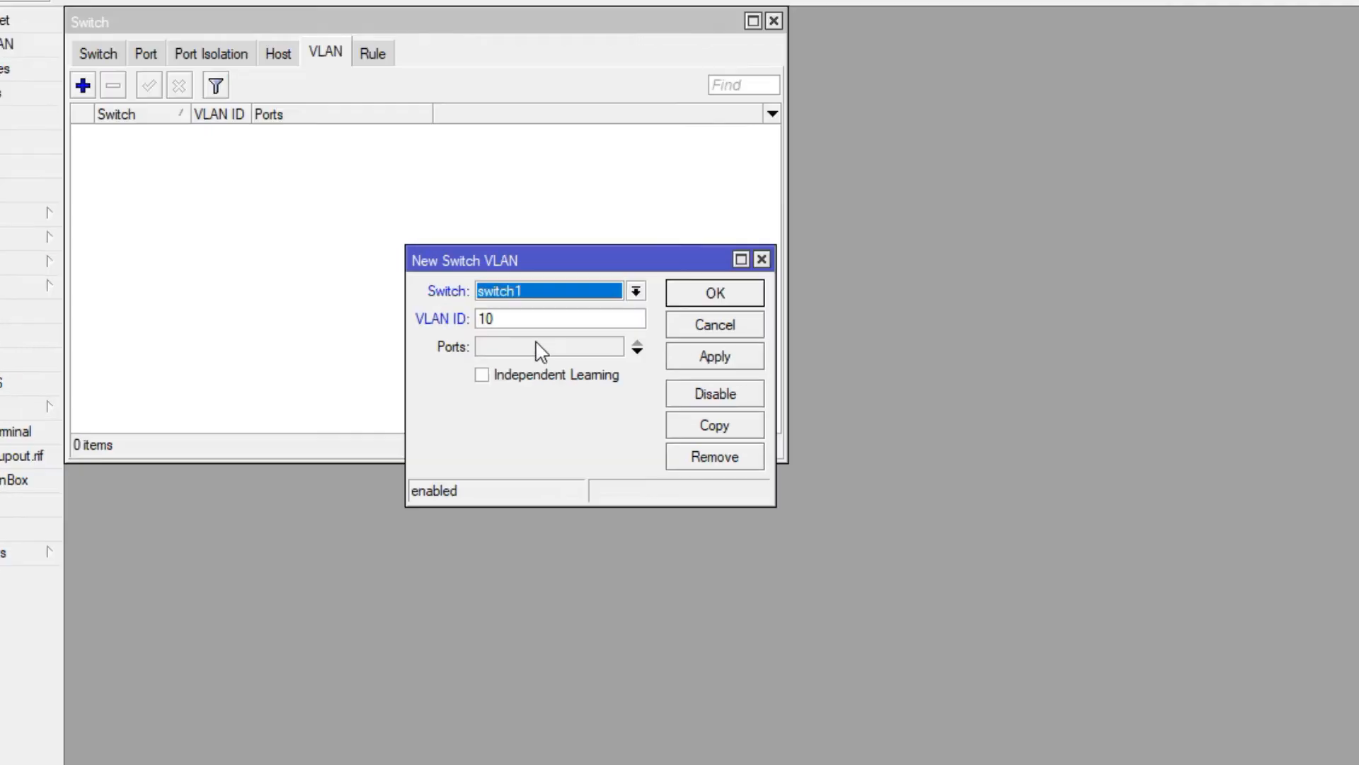
pyautogui.click(600, 351)
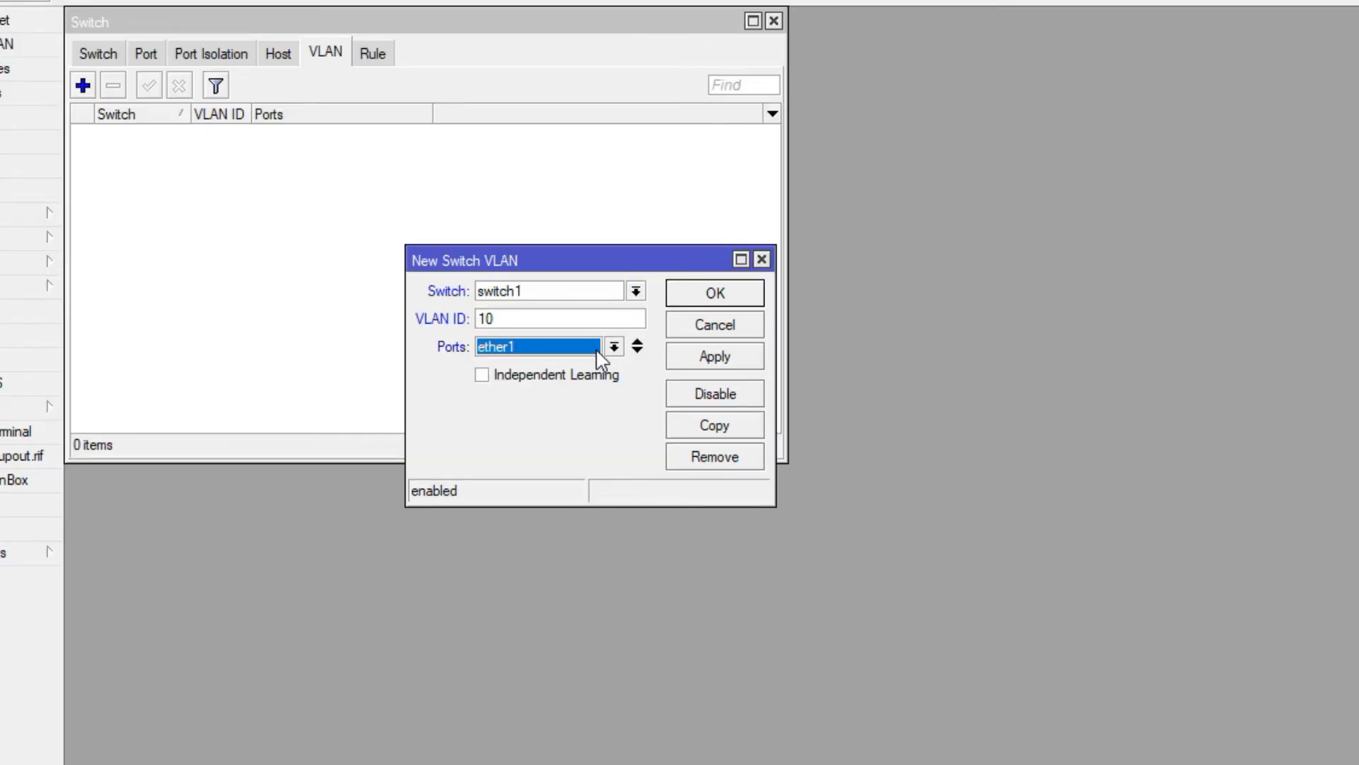
pyautogui.click(637, 351)
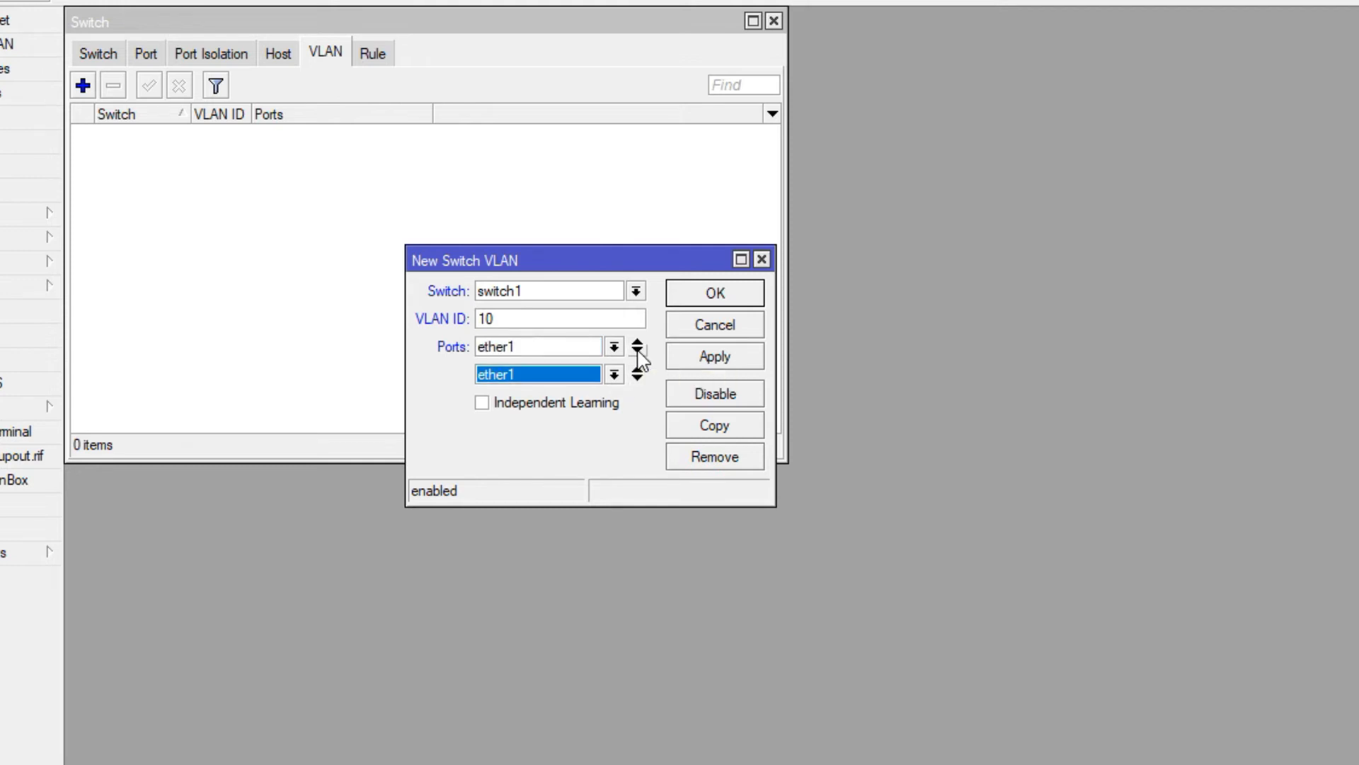
pyautogui.click(615, 375)
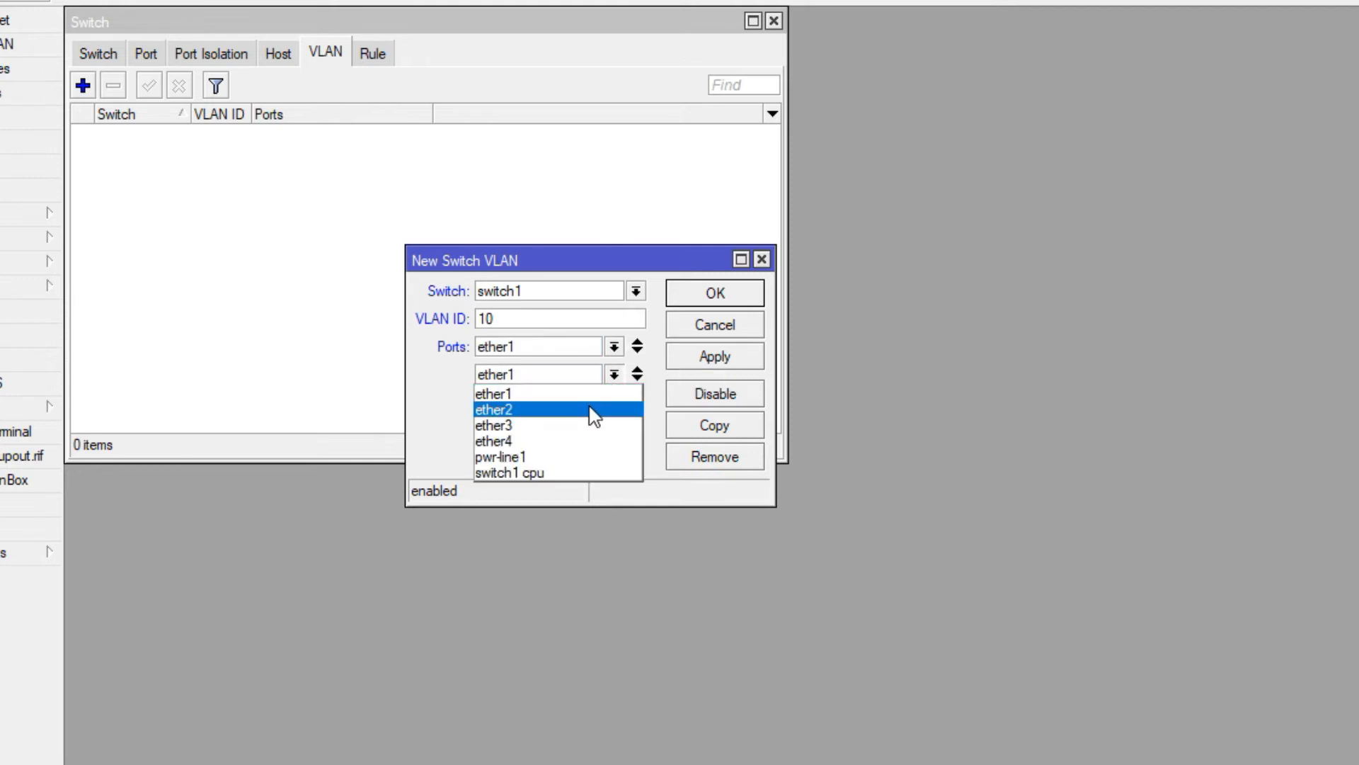
pyautogui.click(593, 411)
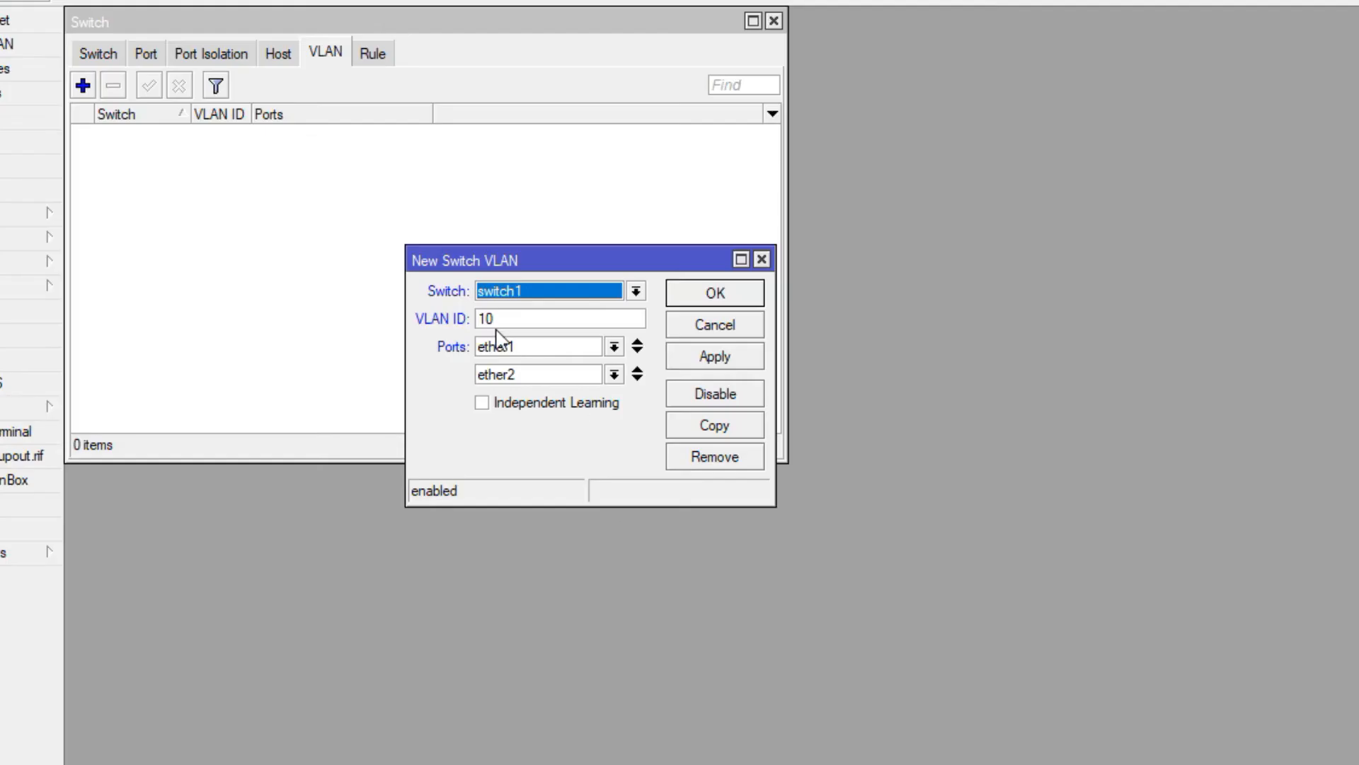
pyautogui.moveTo(507, 315); pyautogui.dragTo(453, 316)
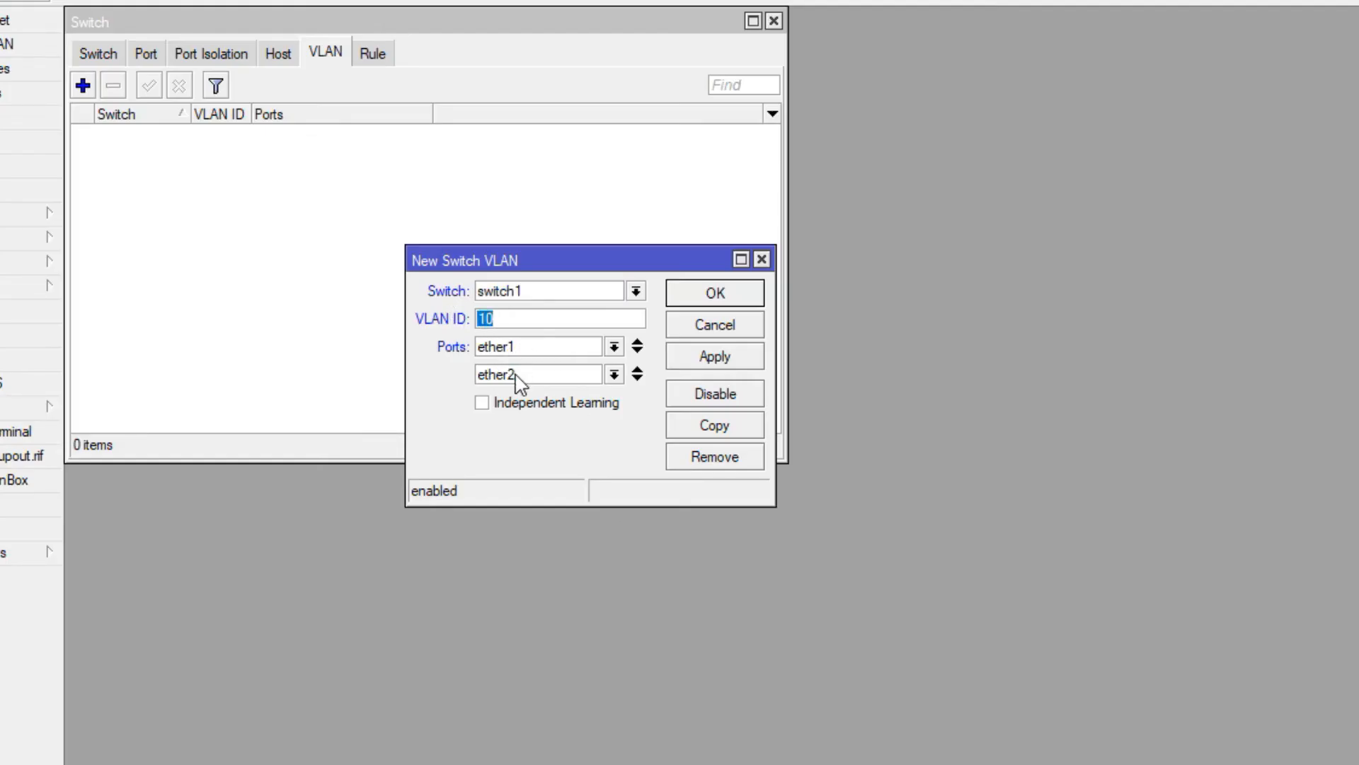
pyautogui.click(716, 358)
pyautogui.click(717, 297)
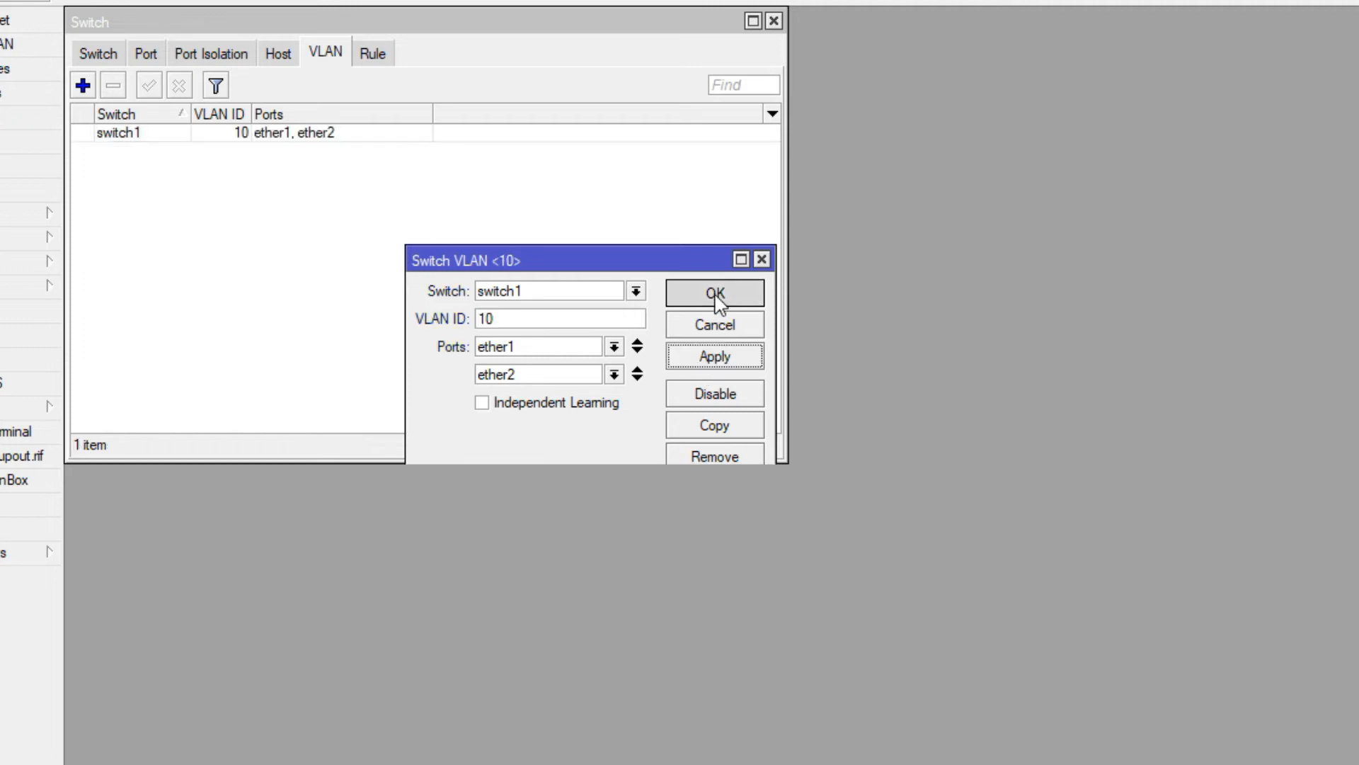
# Add a switch VLAN entry on switch1 with VLAN ID 20 and ports ether1 and ether3.
pyautogui.click(82, 86)
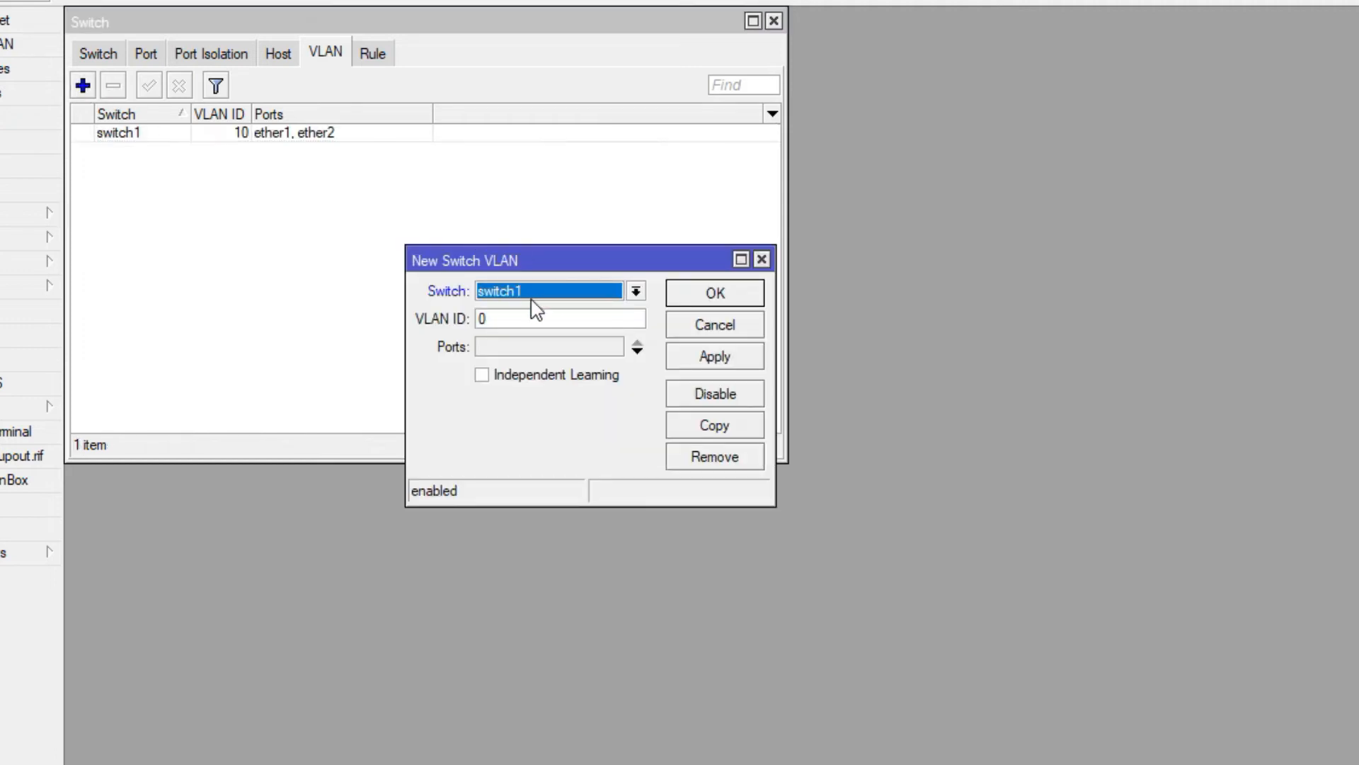
pyautogui.click(489, 318)
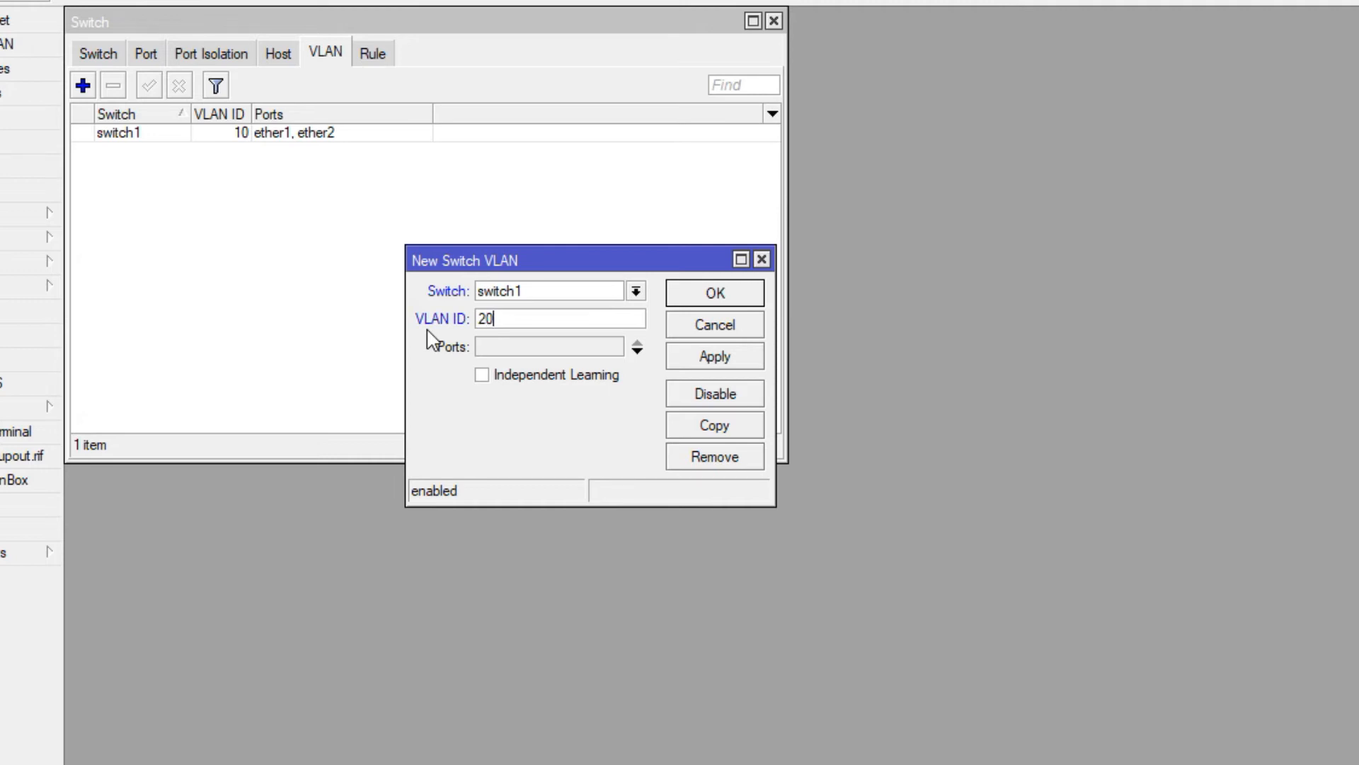
pyautogui.click(595, 350)
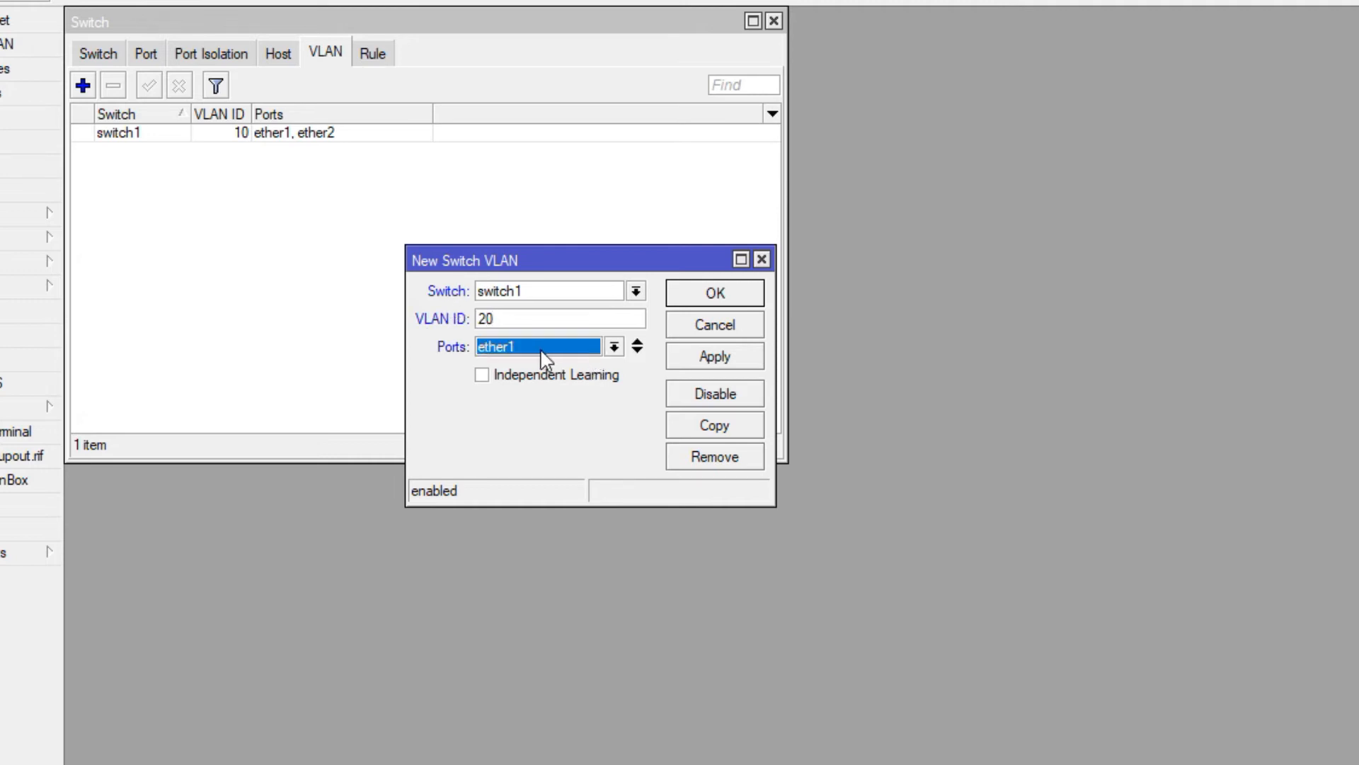
pyautogui.click(637, 351)
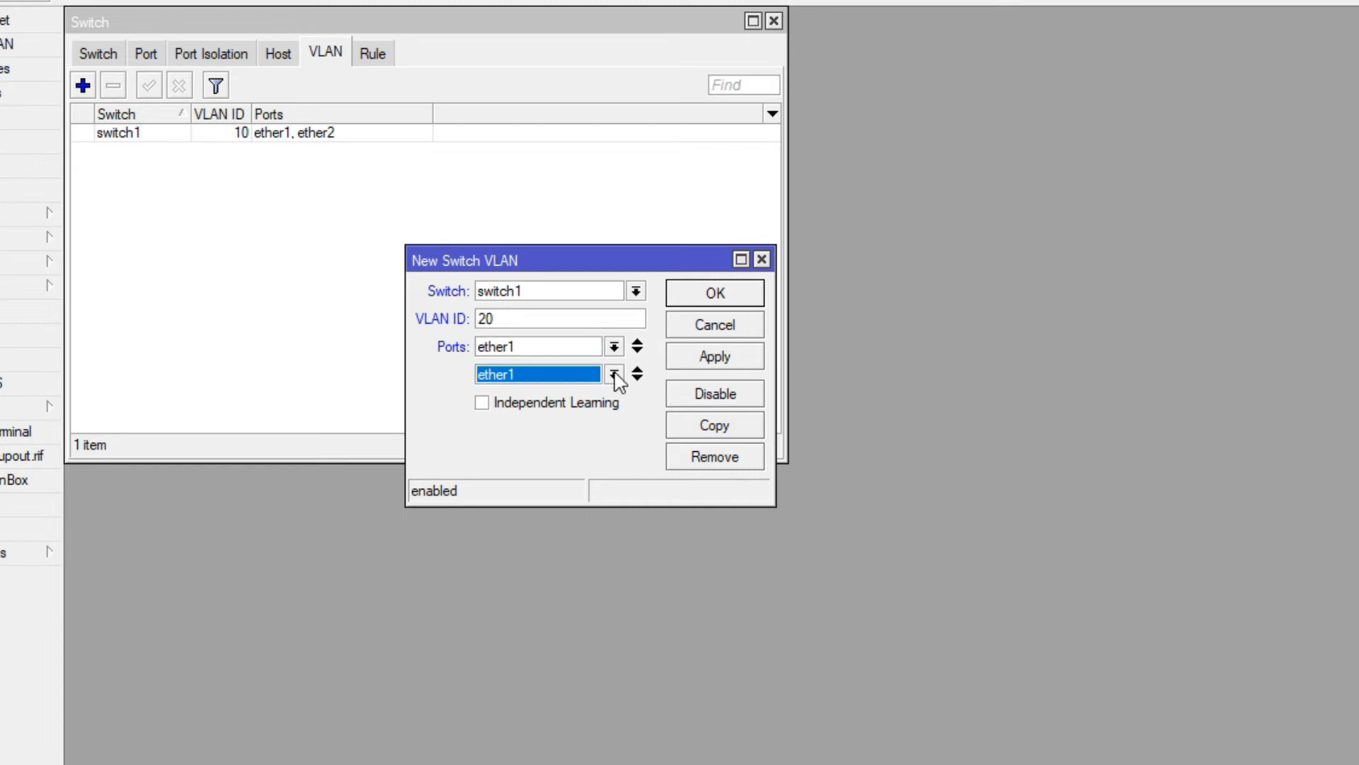
pyautogui.click(615, 375)
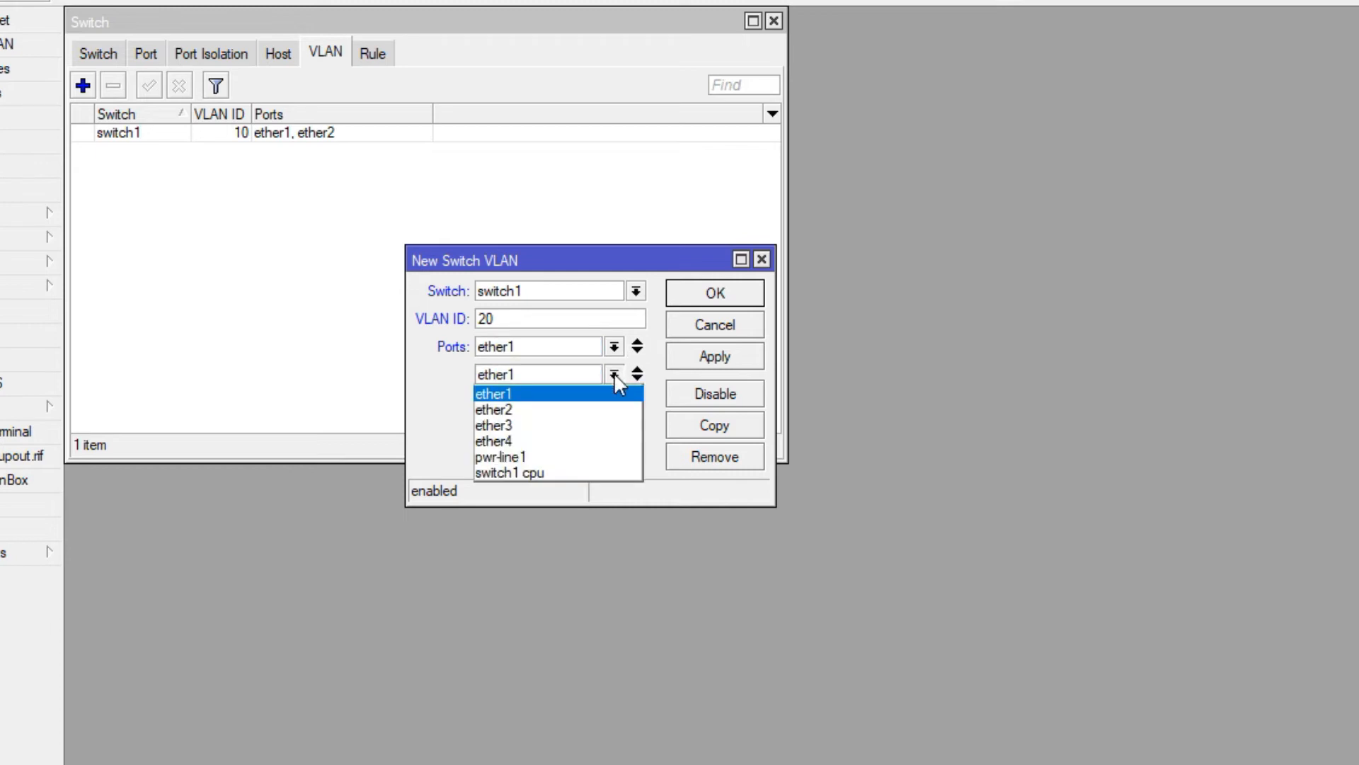
pyautogui.click(603, 427)
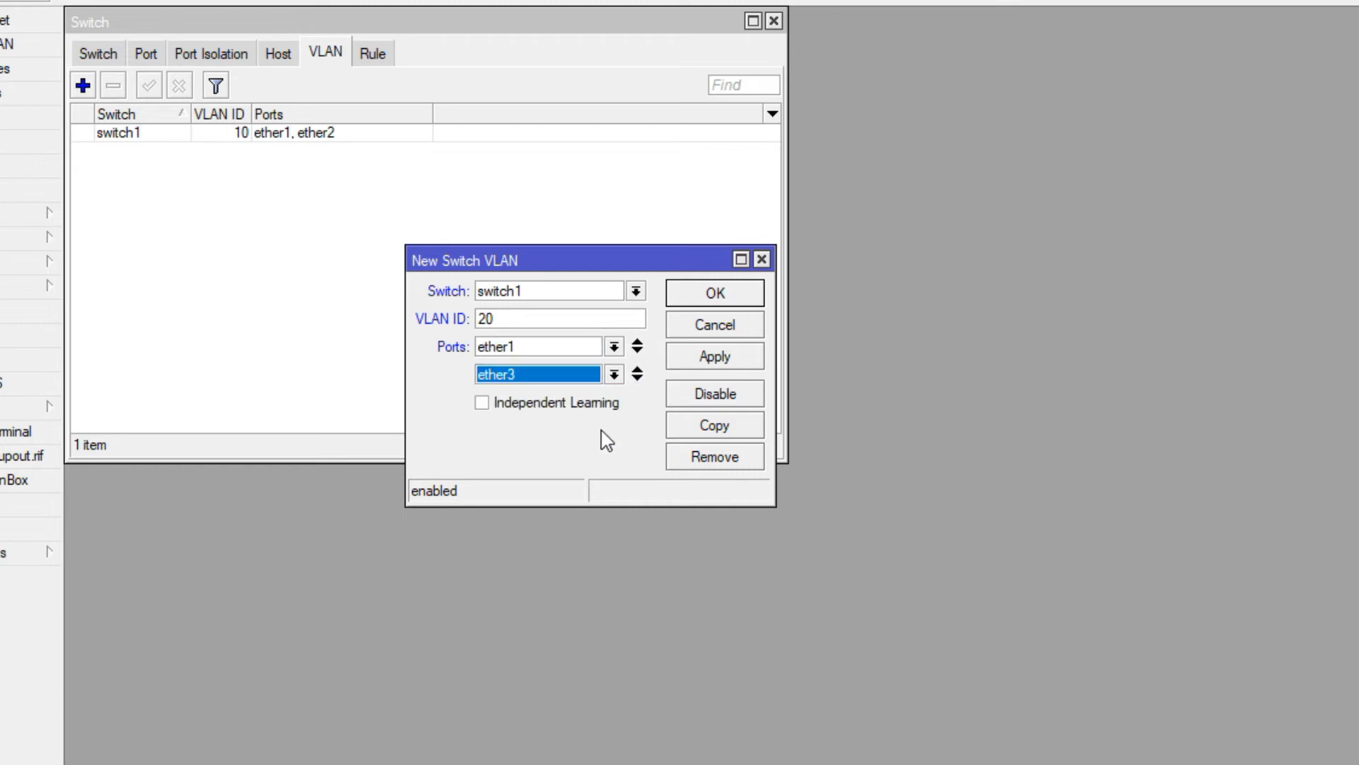
pyautogui.click(720, 361)
pyautogui.click(720, 297)
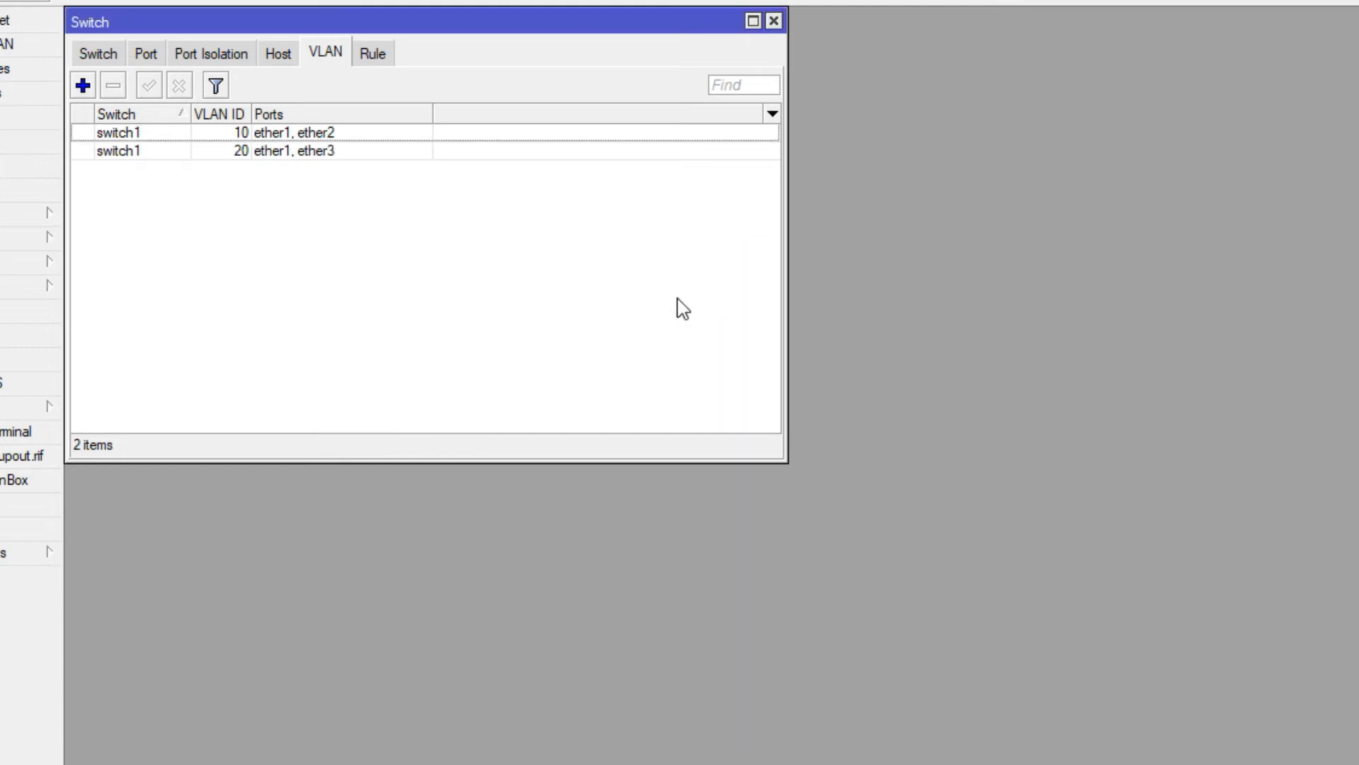
# Configure switch port ether1 with VLAN mode secure and VLAN header add if missing.
pyautogui.click(148, 61)
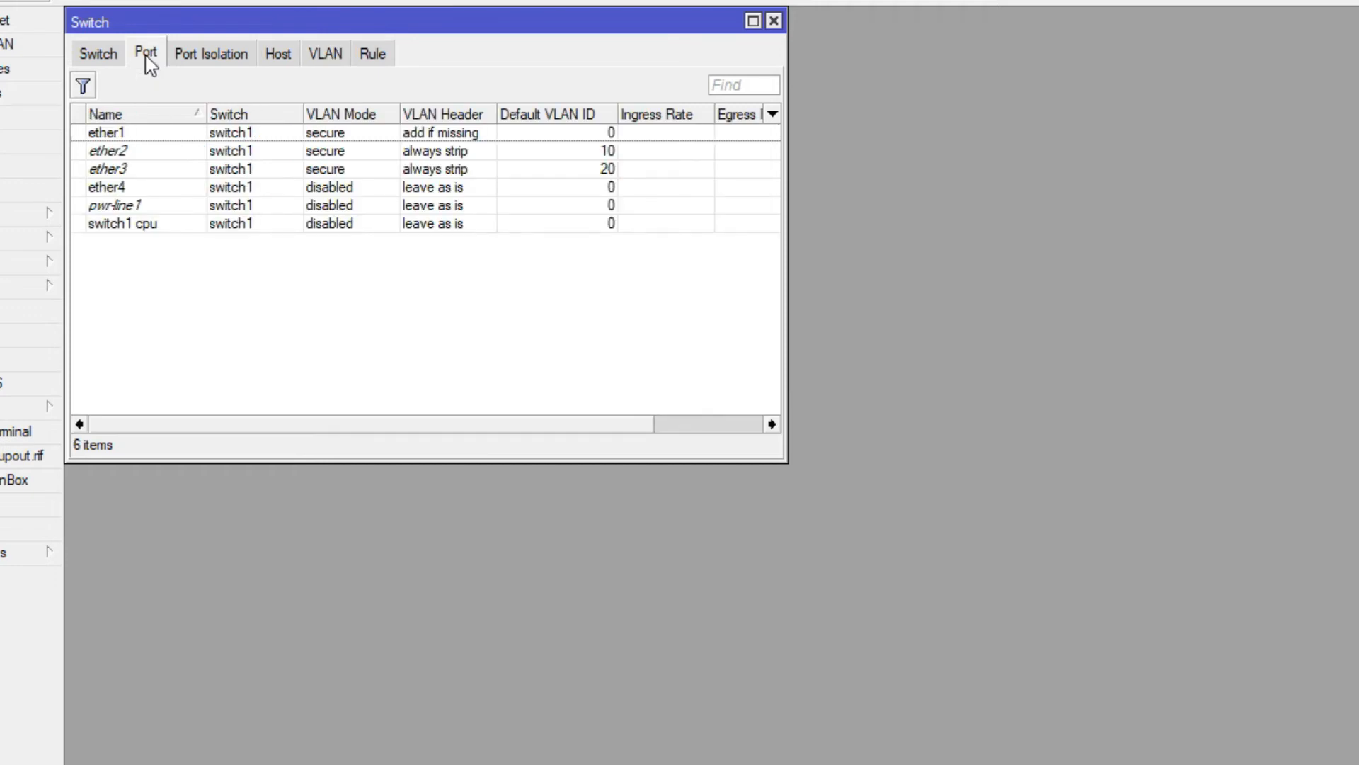
pyautogui.doubleClick(129, 139)
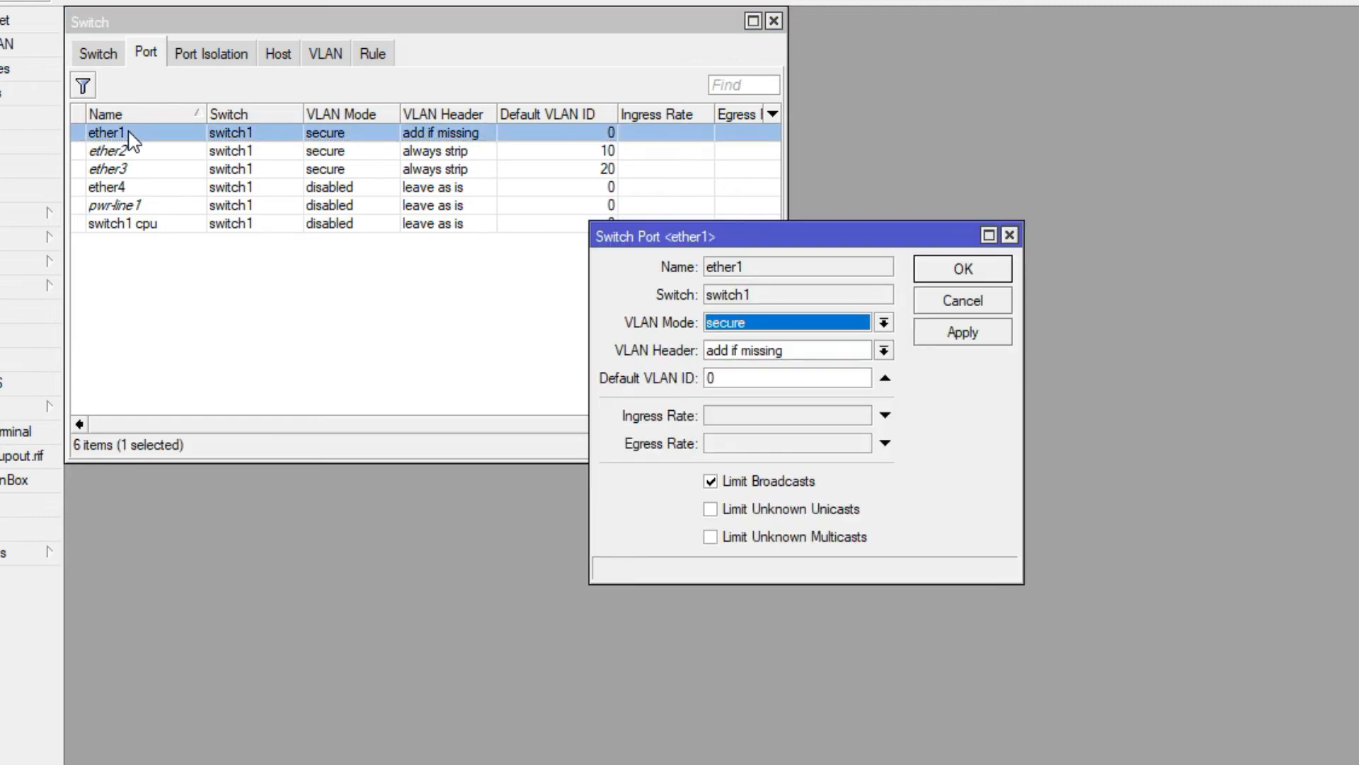
pyautogui.click(818, 324)
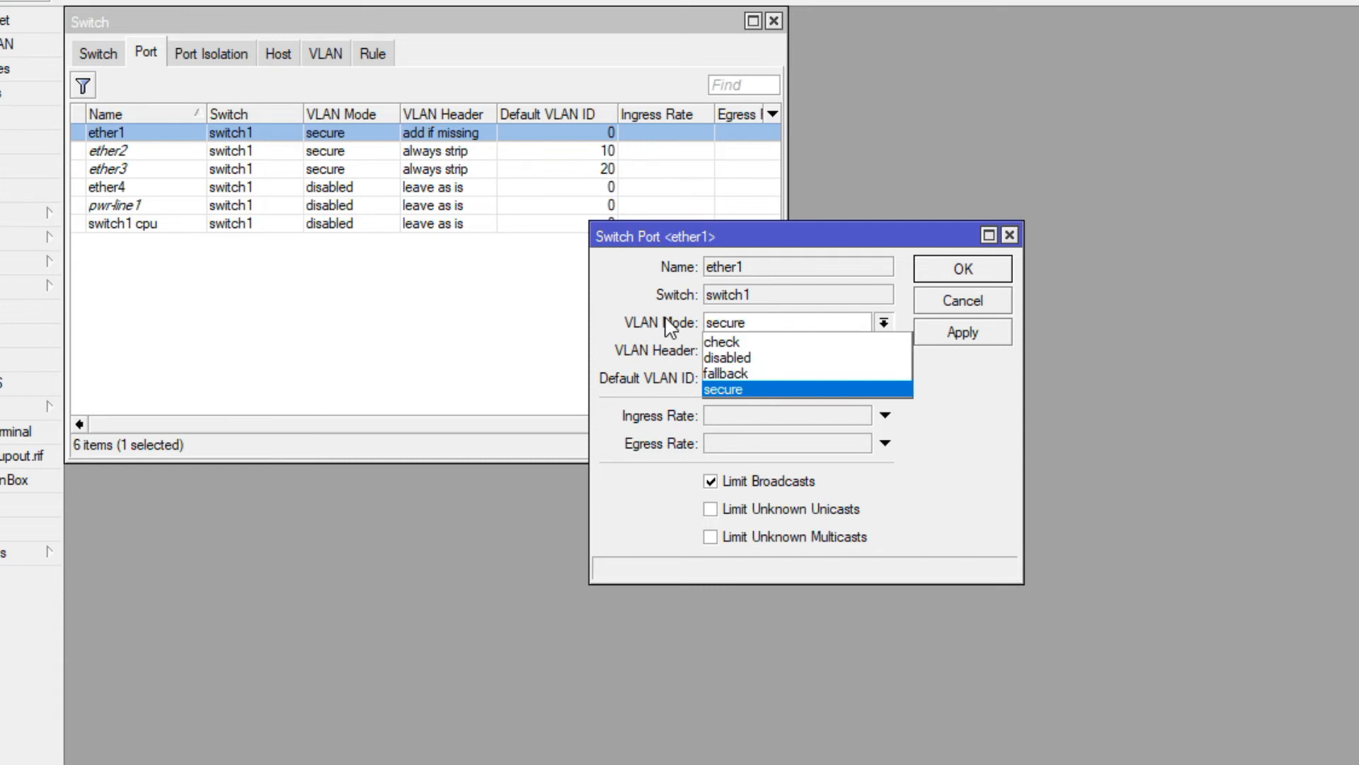
pyautogui.click(733, 388)
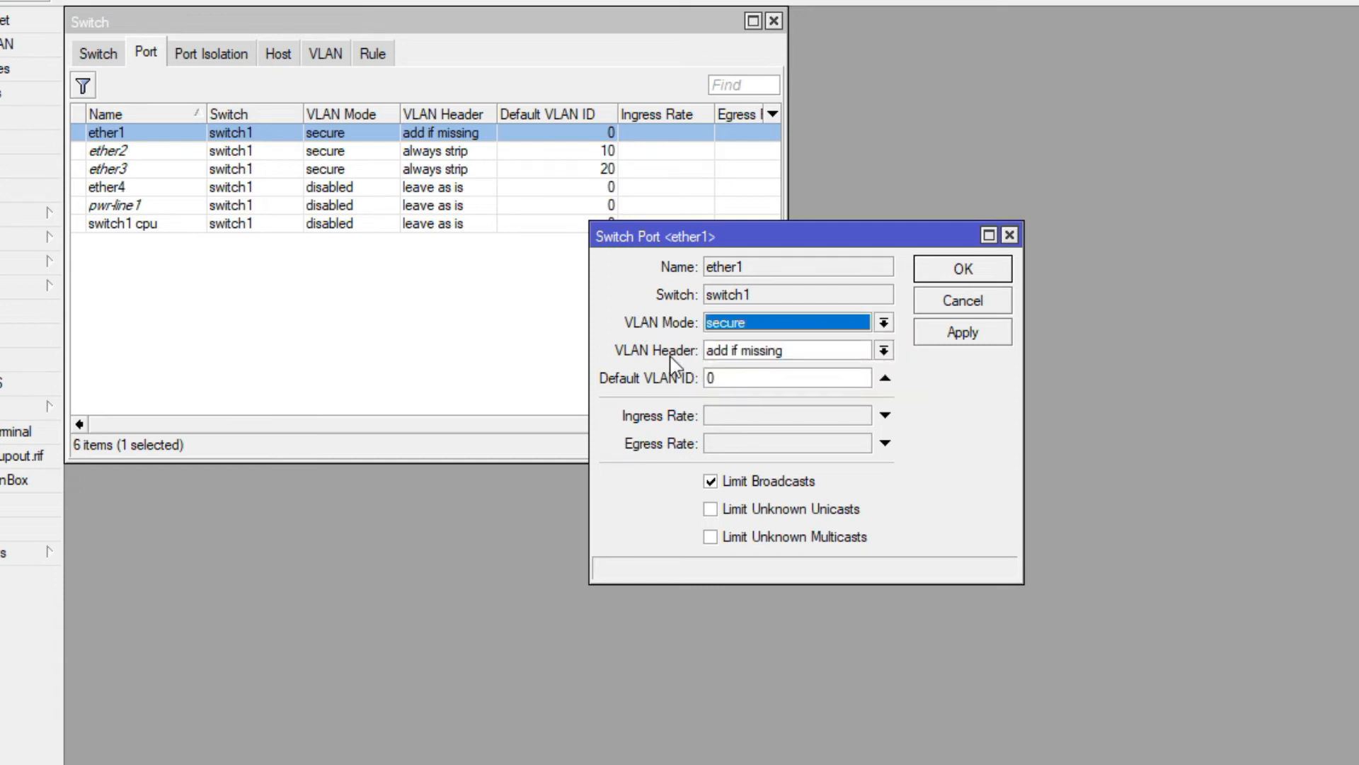
pyautogui.click(754, 349)
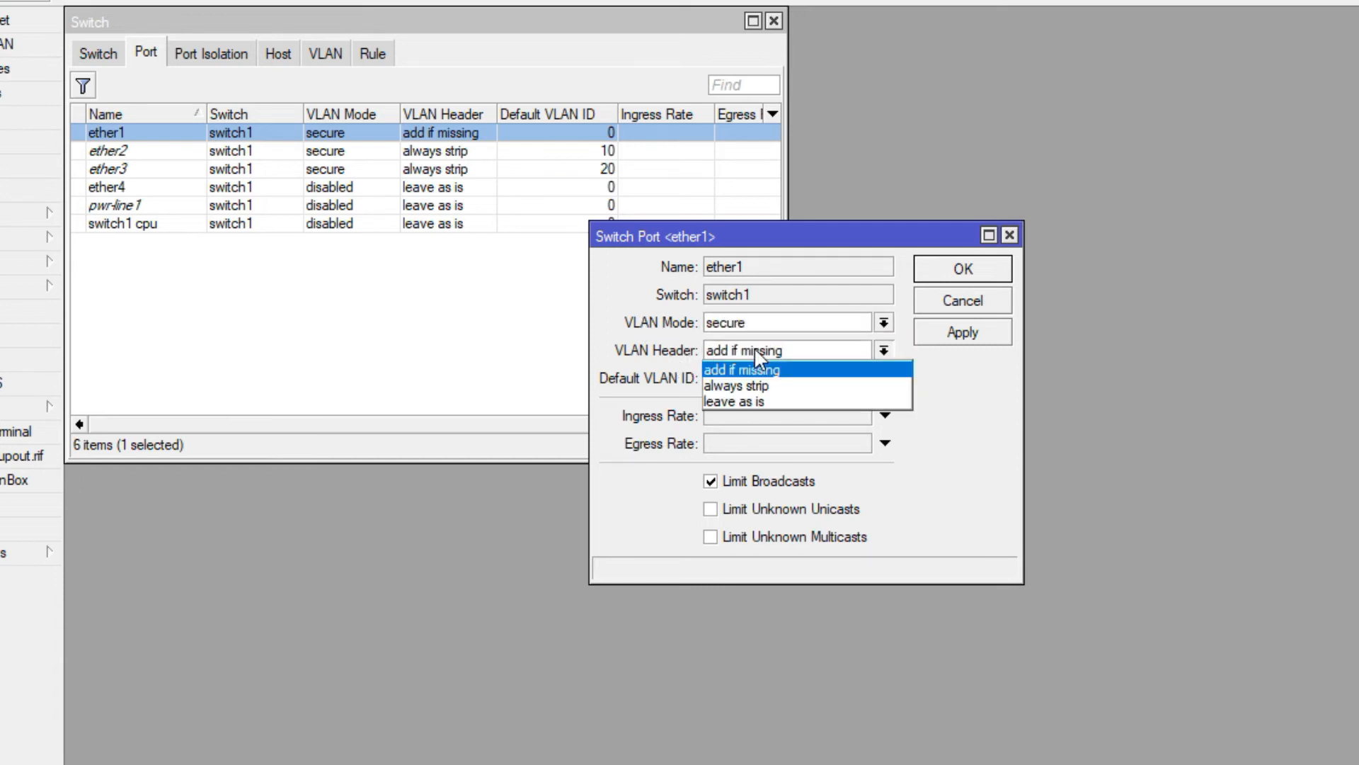
pyautogui.click(792, 371)
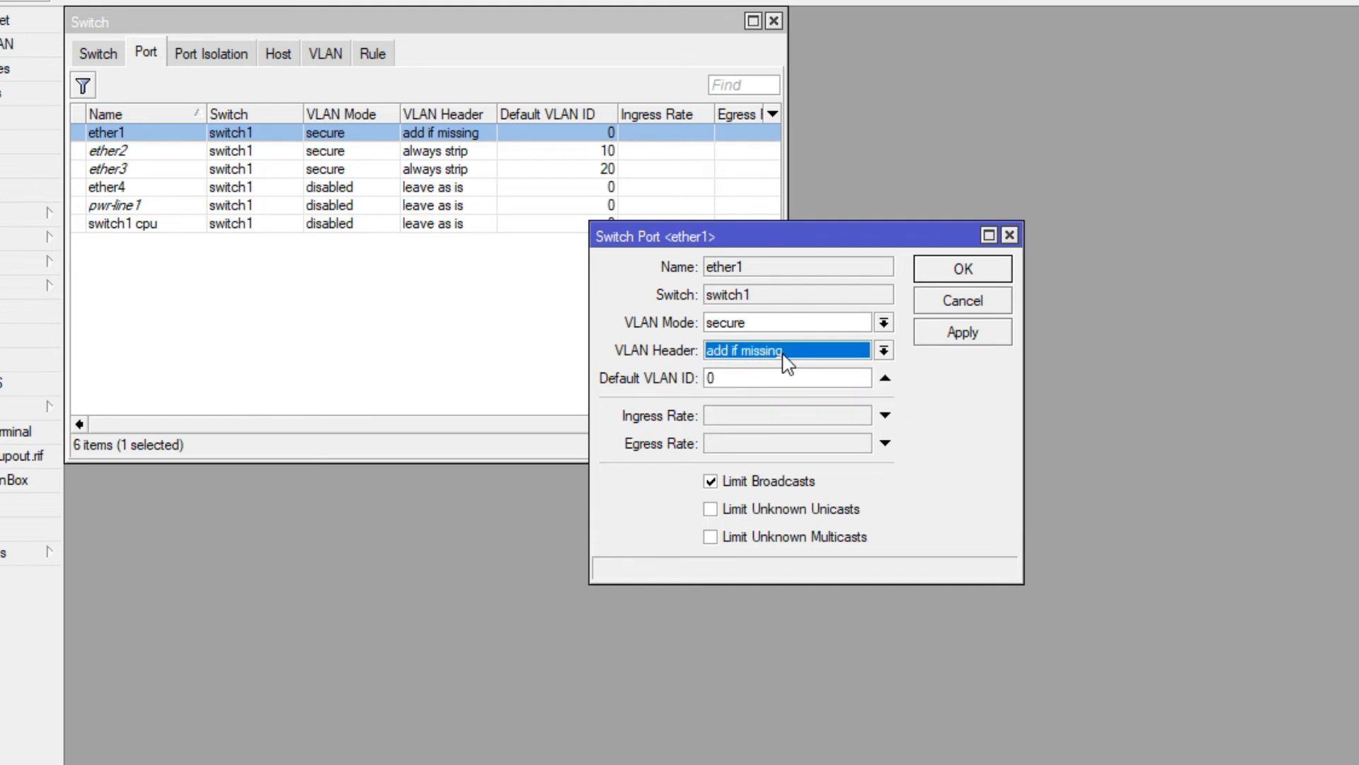
pyautogui.click(964, 271)
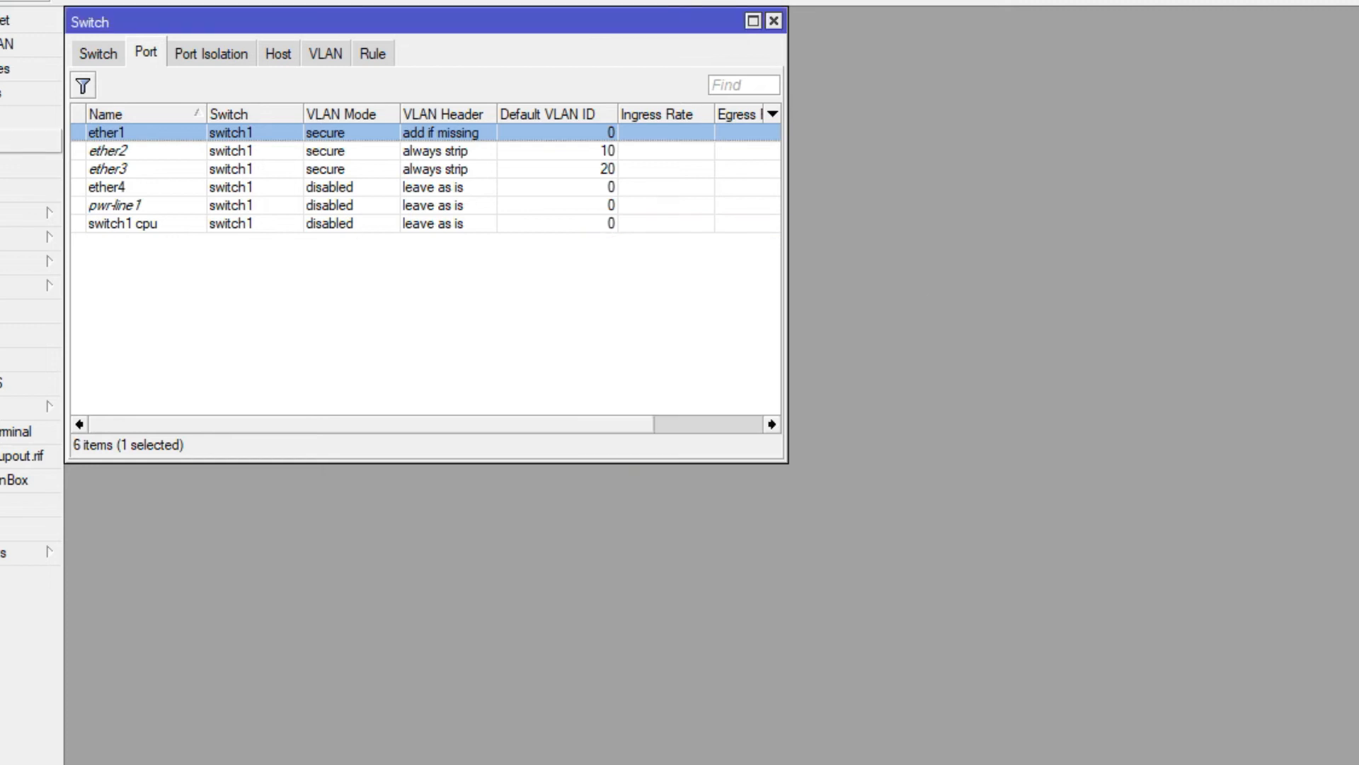
# Configure switch port ether2 with VLAN mode secure, VLAN header always strip and default VLAN ID 10.
pyautogui.doubleClick(116, 150)
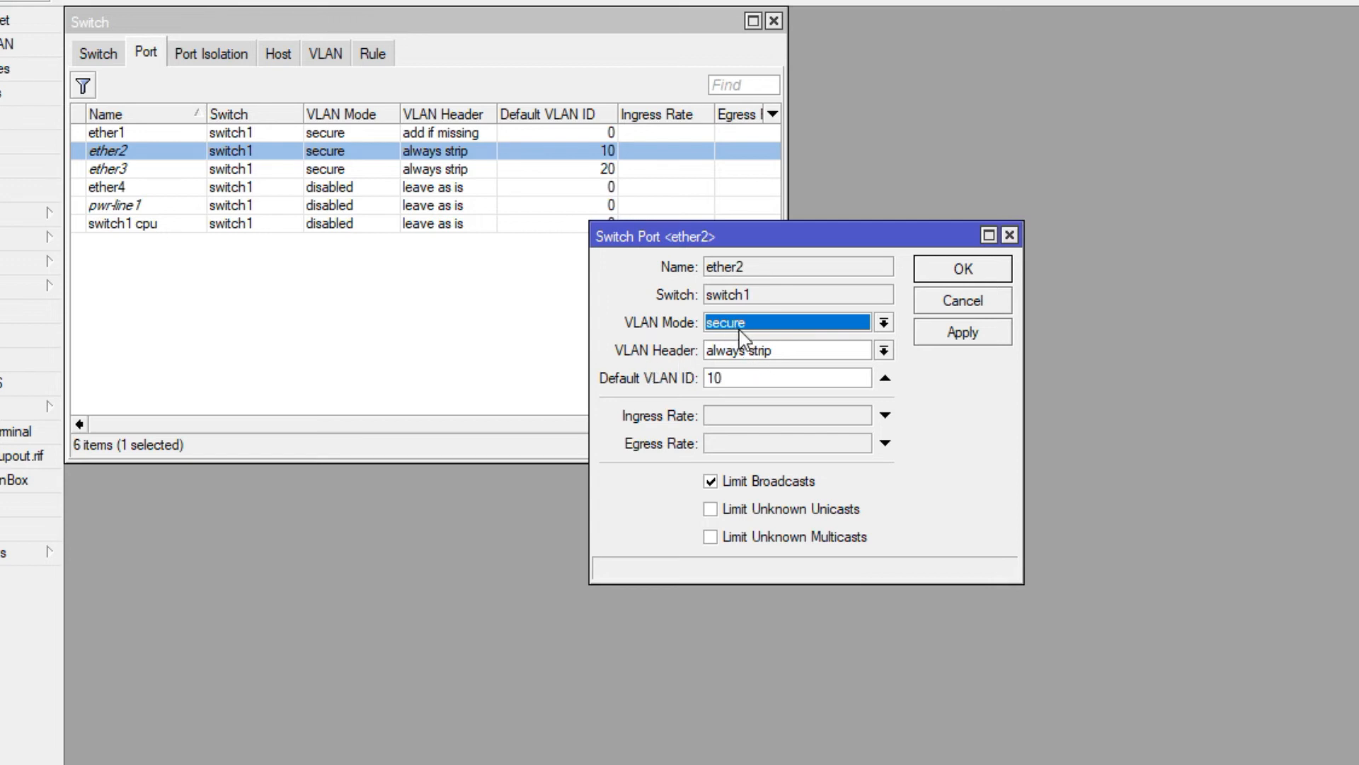
pyautogui.click(744, 325)
pyautogui.click(744, 324)
pyautogui.click(765, 350)
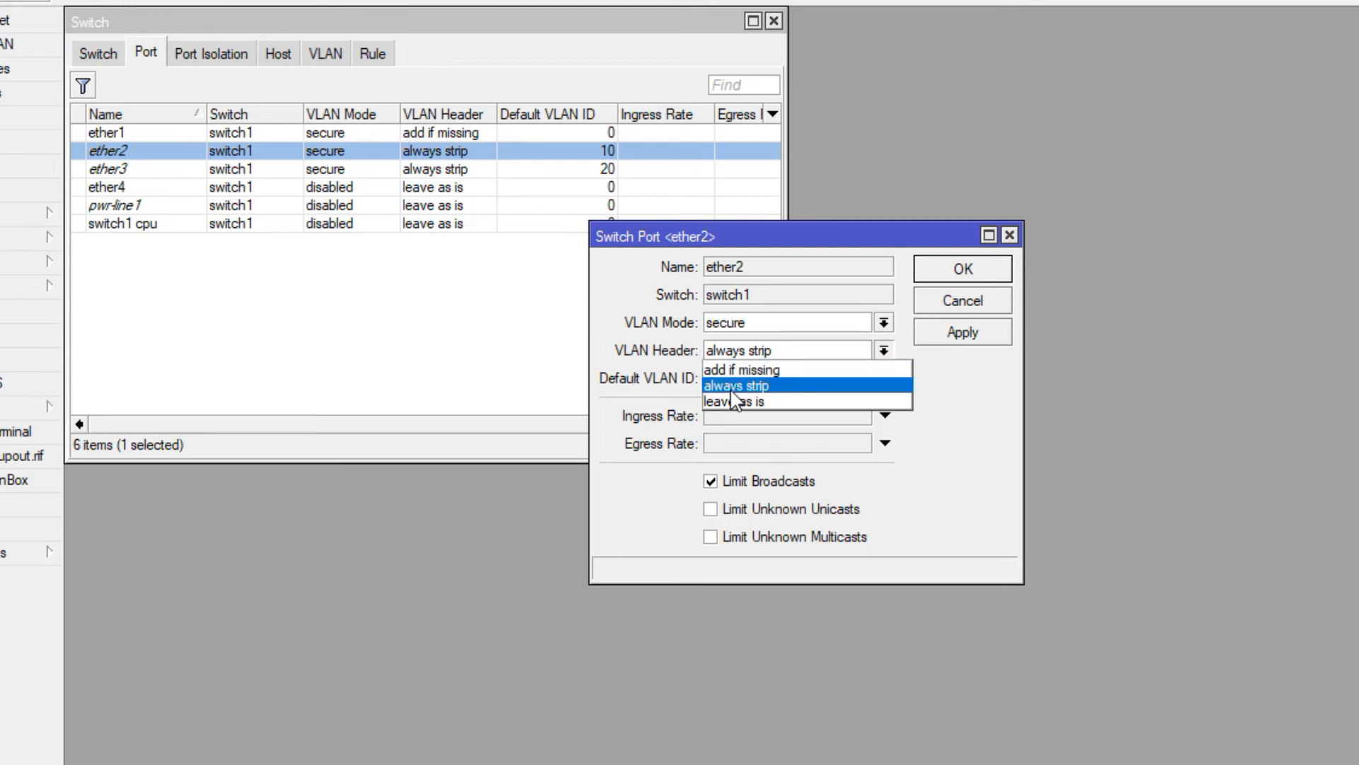
pyautogui.click(766, 386)
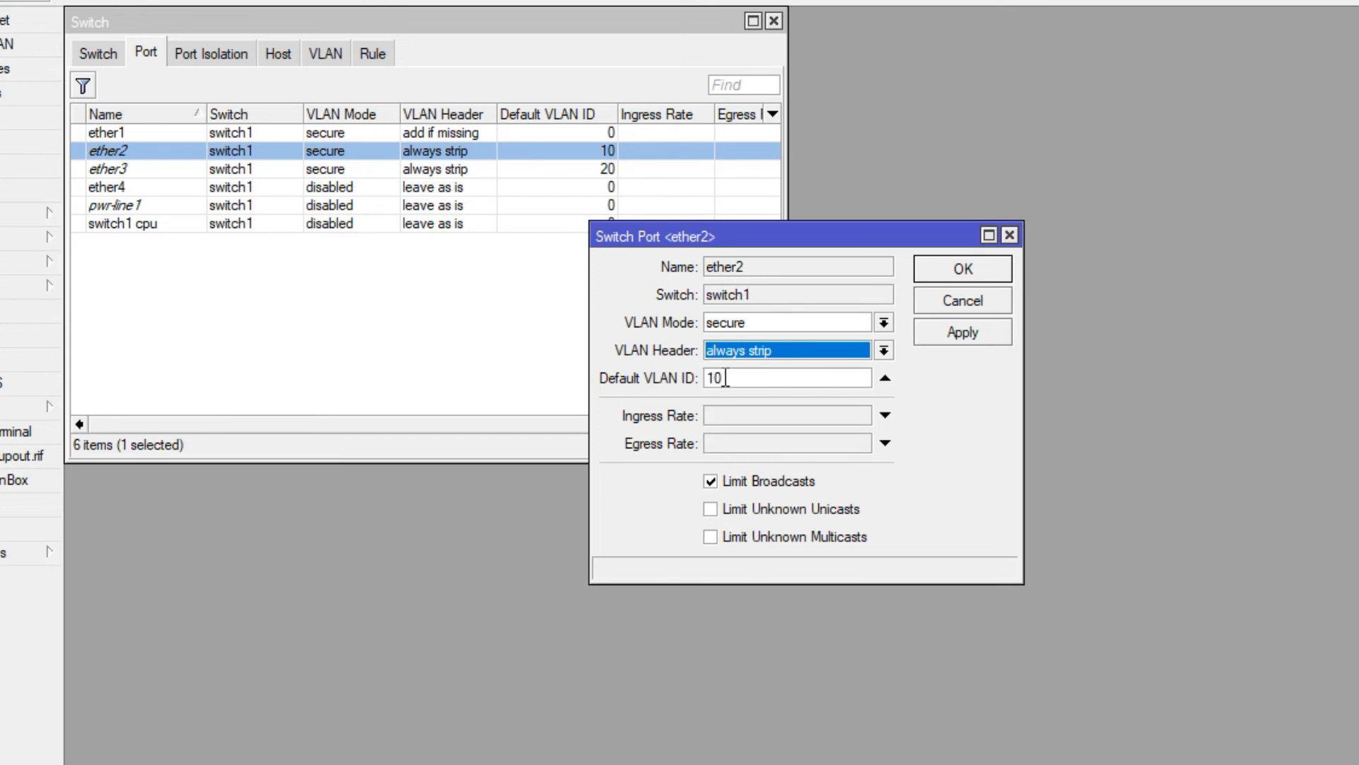
pyautogui.click(980, 268)
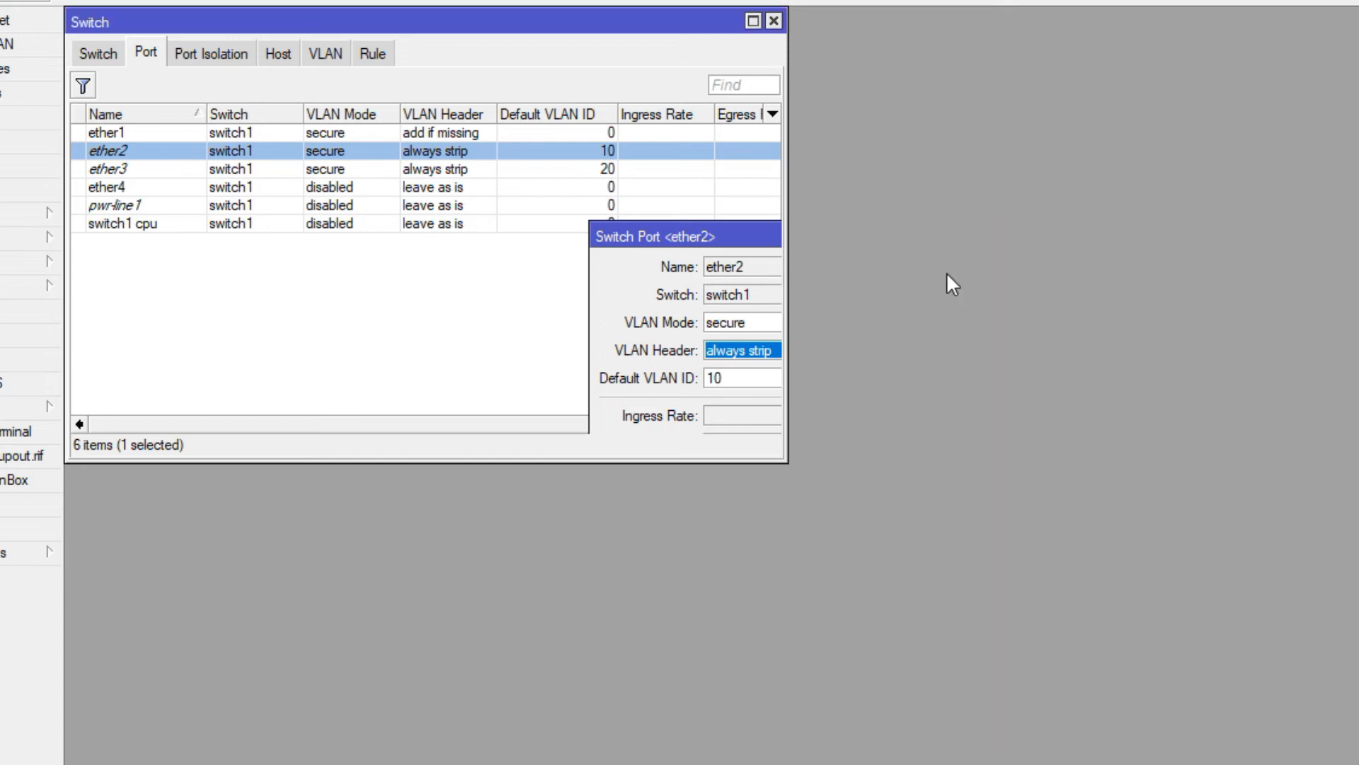
# Configure switch port ether3 with VLAN mode secure, VLAN header always strip and default VLAN ID 20.
pyautogui.doubleClick(157, 174)
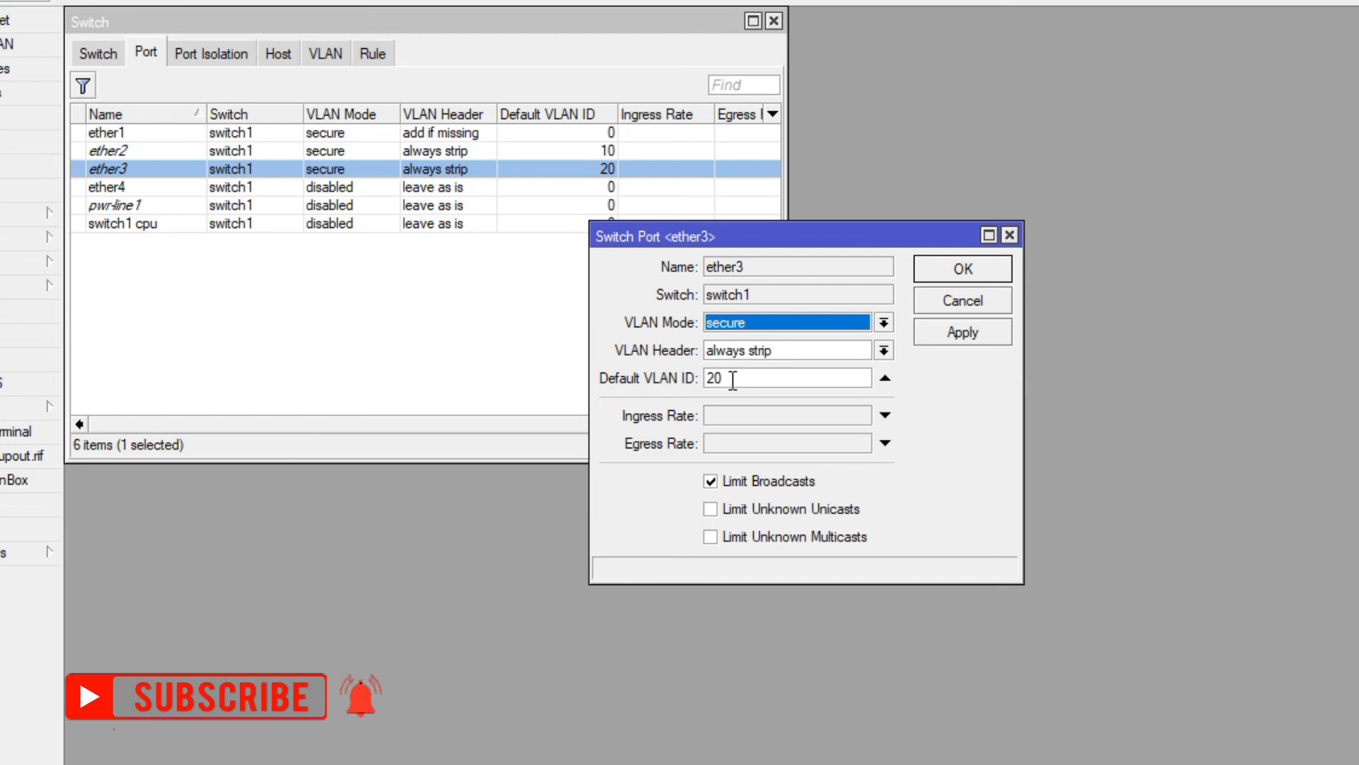
pyautogui.click(734, 378)
pyautogui.moveTo(734, 377); pyautogui.dragTo(679, 386)
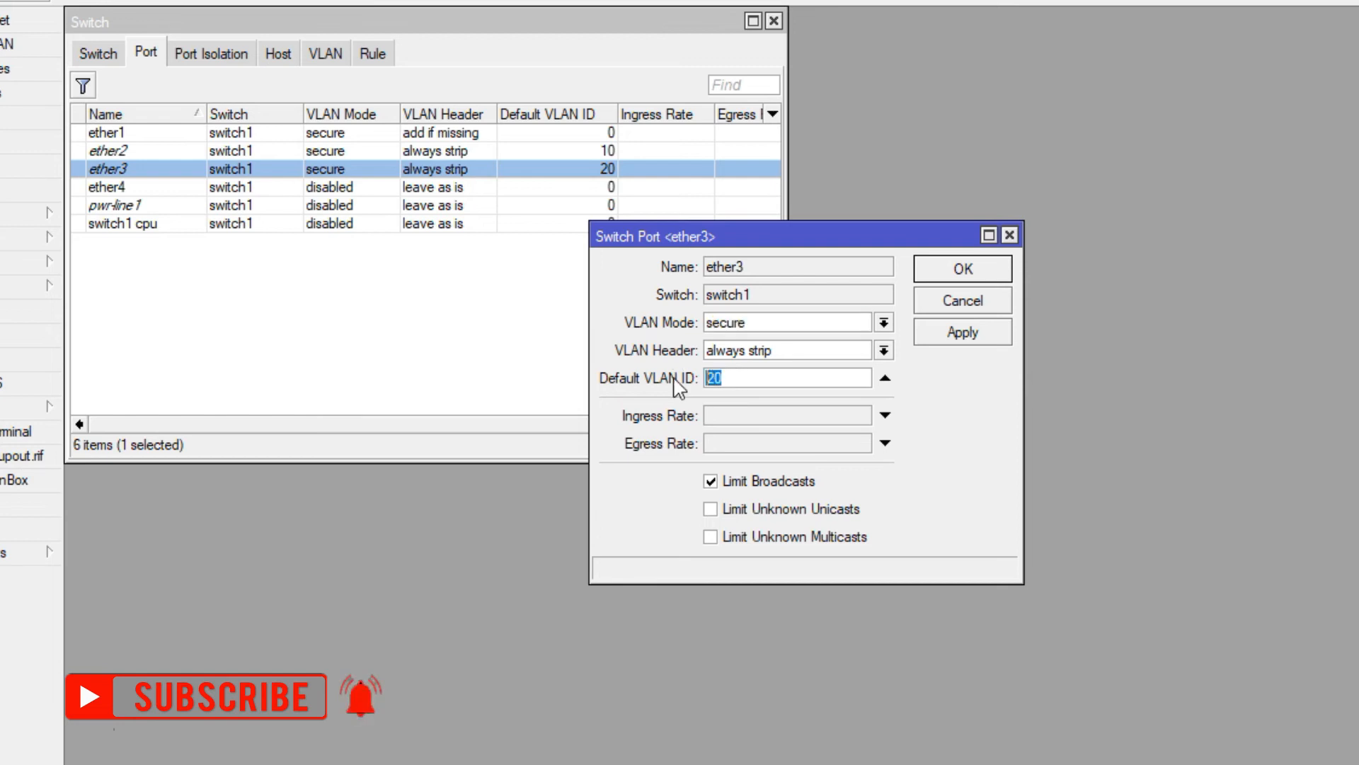
pyautogui.click(802, 351)
pyautogui.click(785, 388)
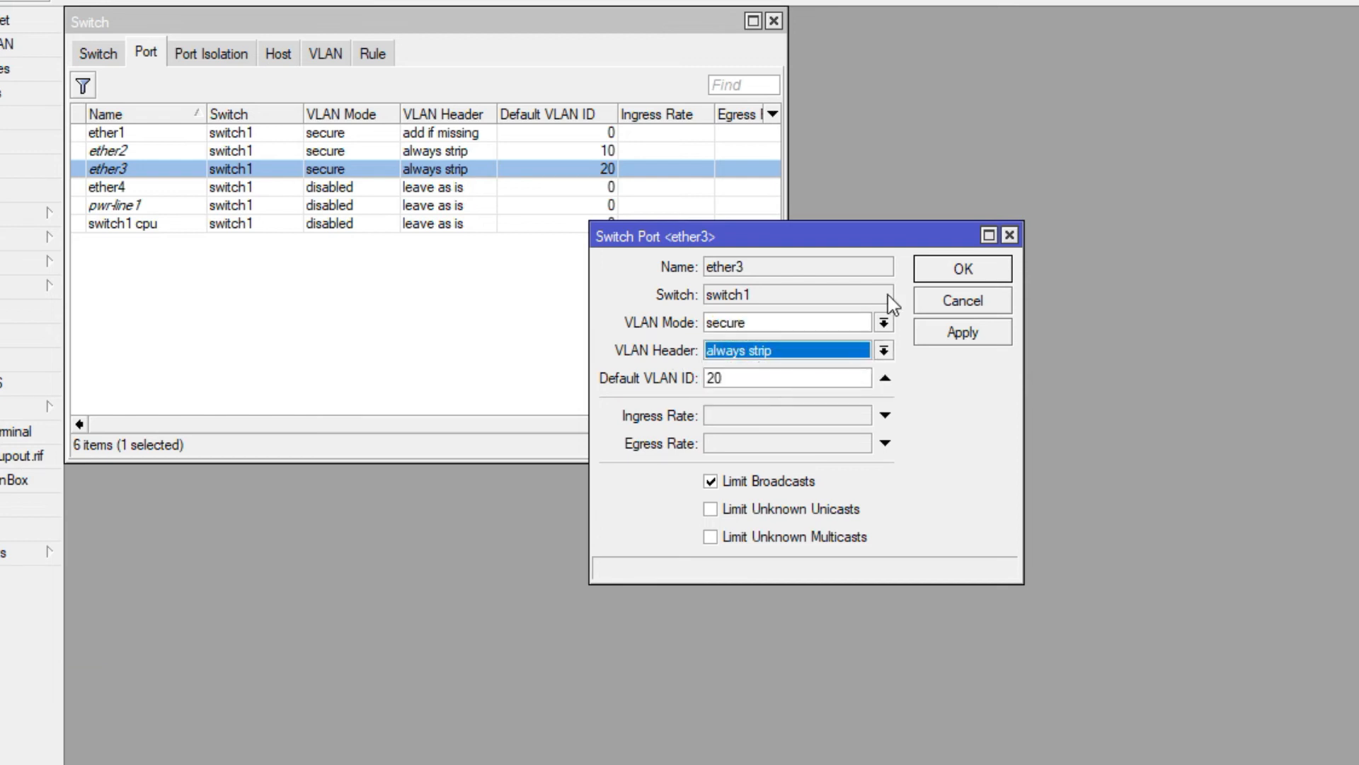
pyautogui.click(961, 269)
pyautogui.click(562, 305)
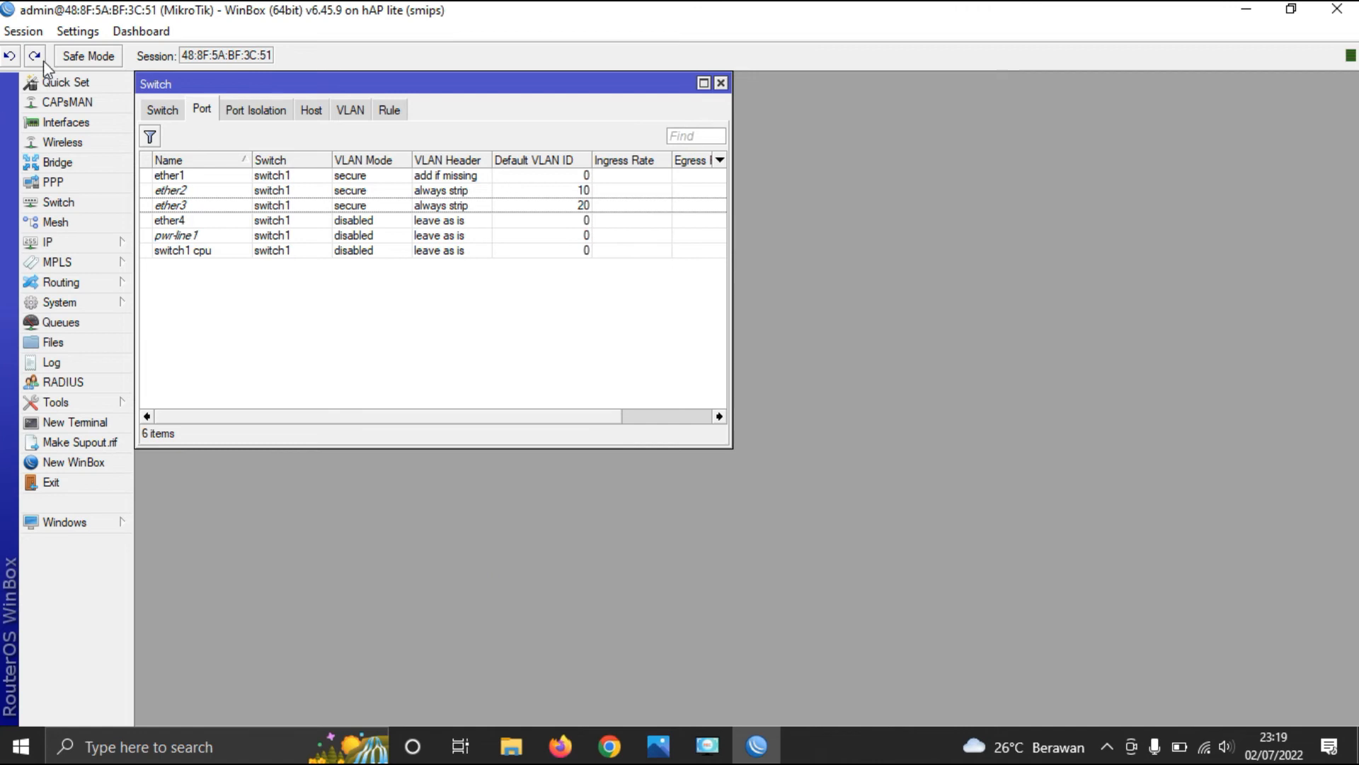
# Switch to Windows network settings and open the IPv4 properties of the PC's Ethernet adapter.
pyautogui.rightClick(1198, 745)
pyautogui.click(1208, 718)
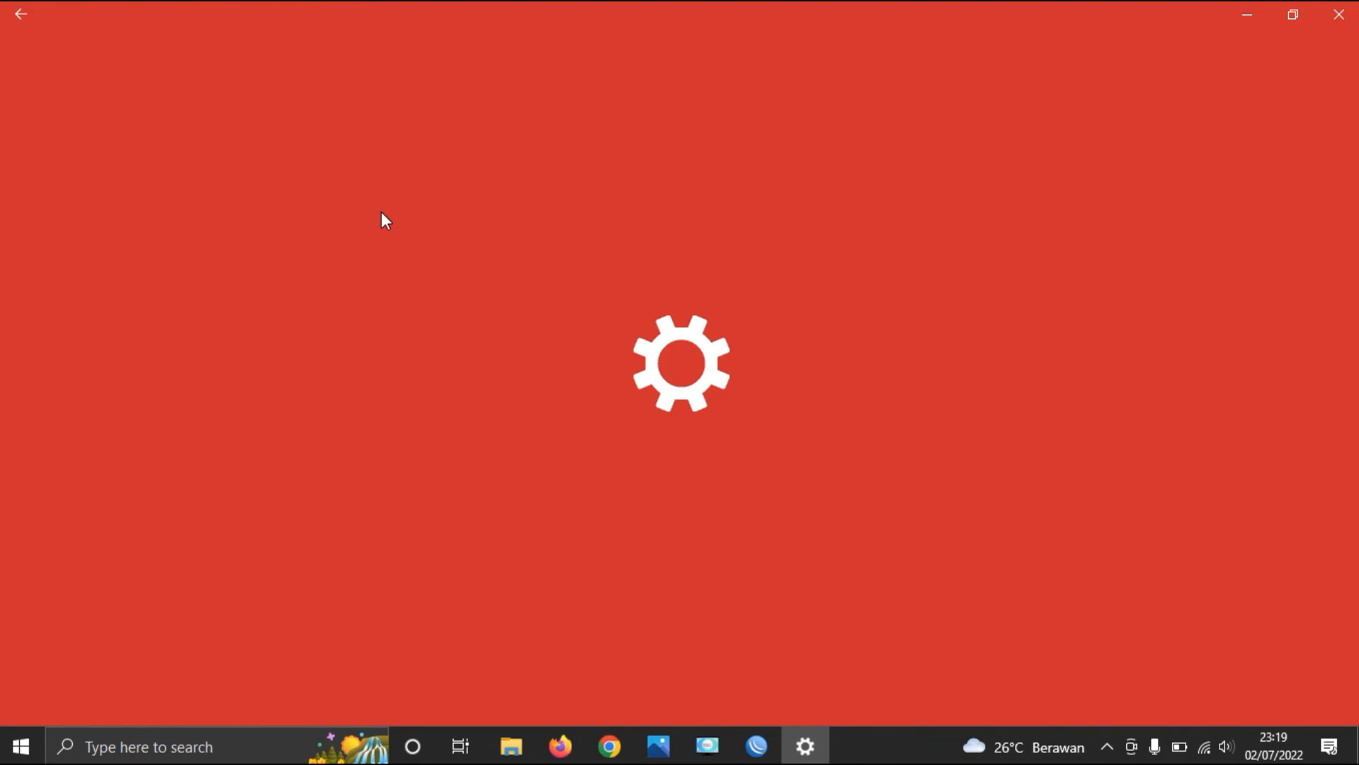
pyautogui.scroll(-5, 437, 325)
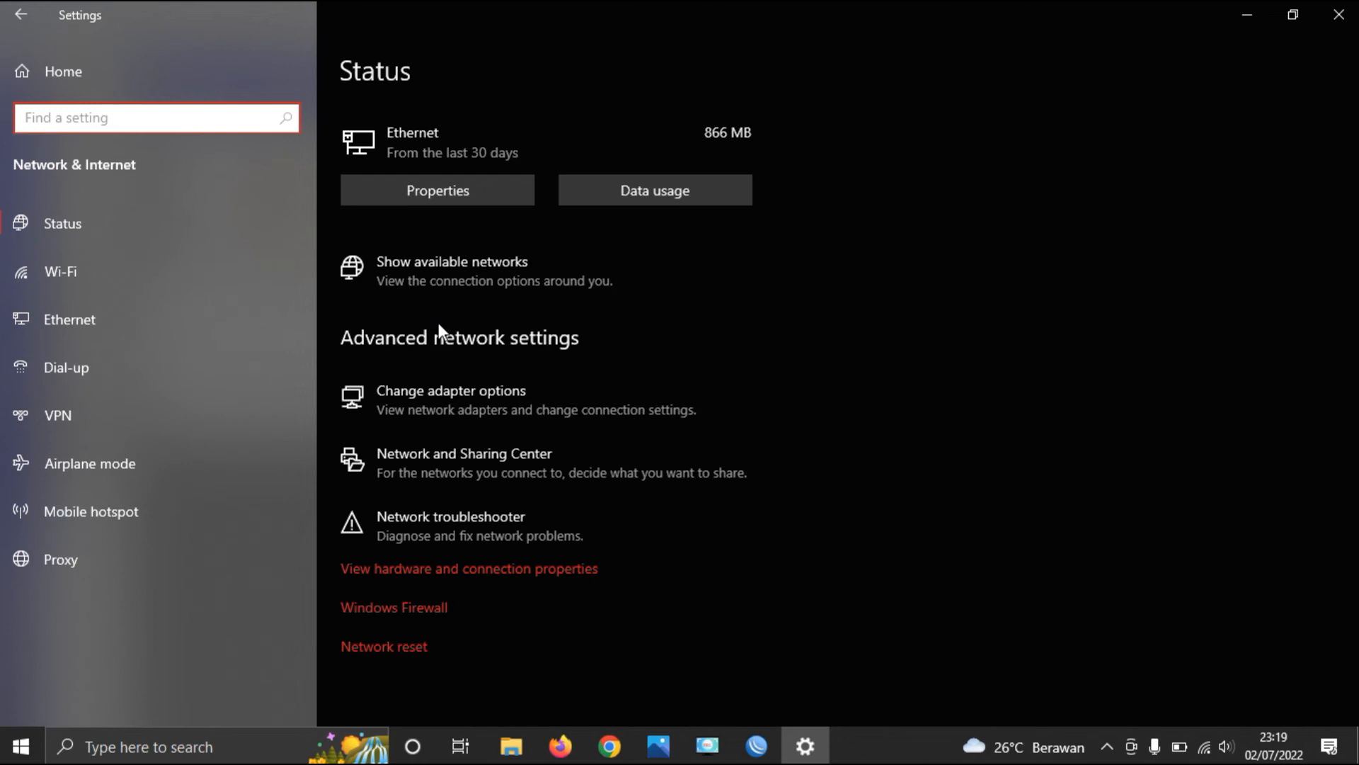
pyautogui.click(538, 408)
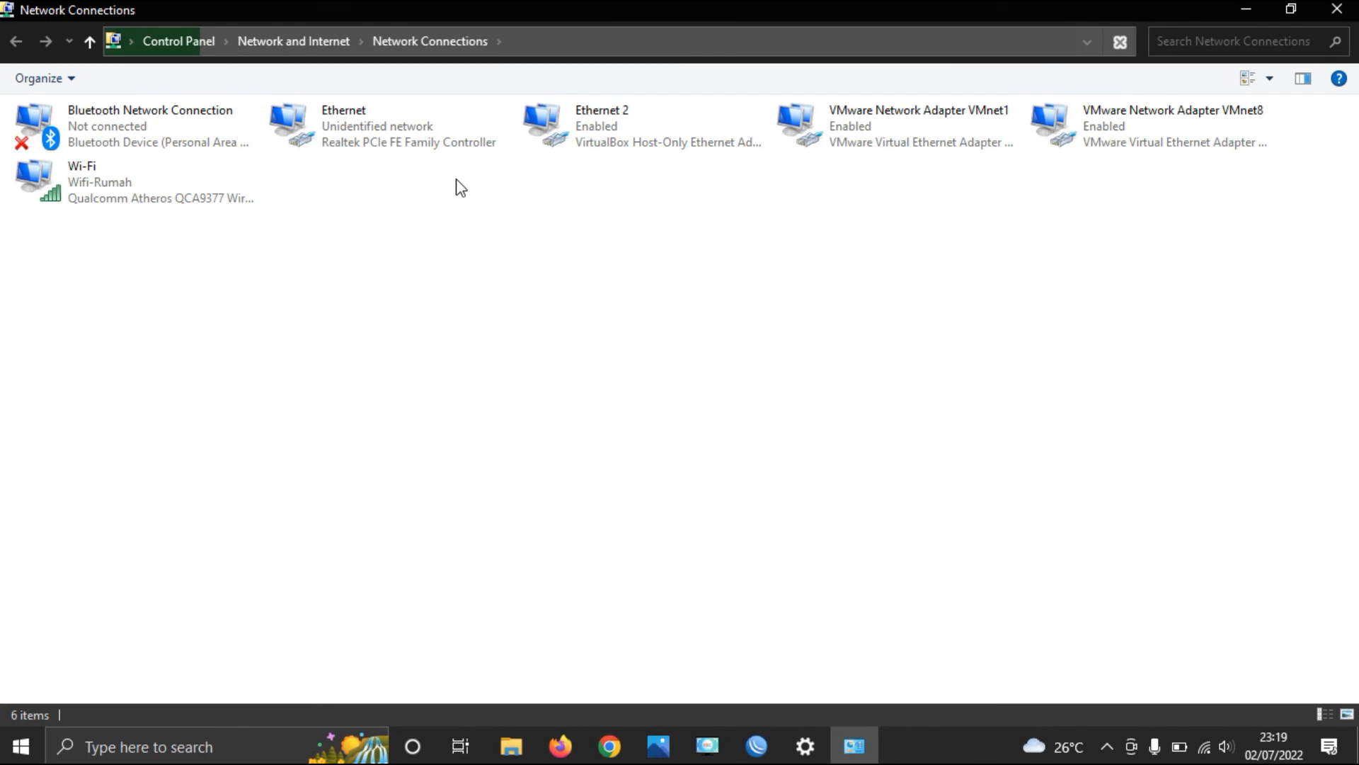
pyautogui.doubleClick(367, 129)
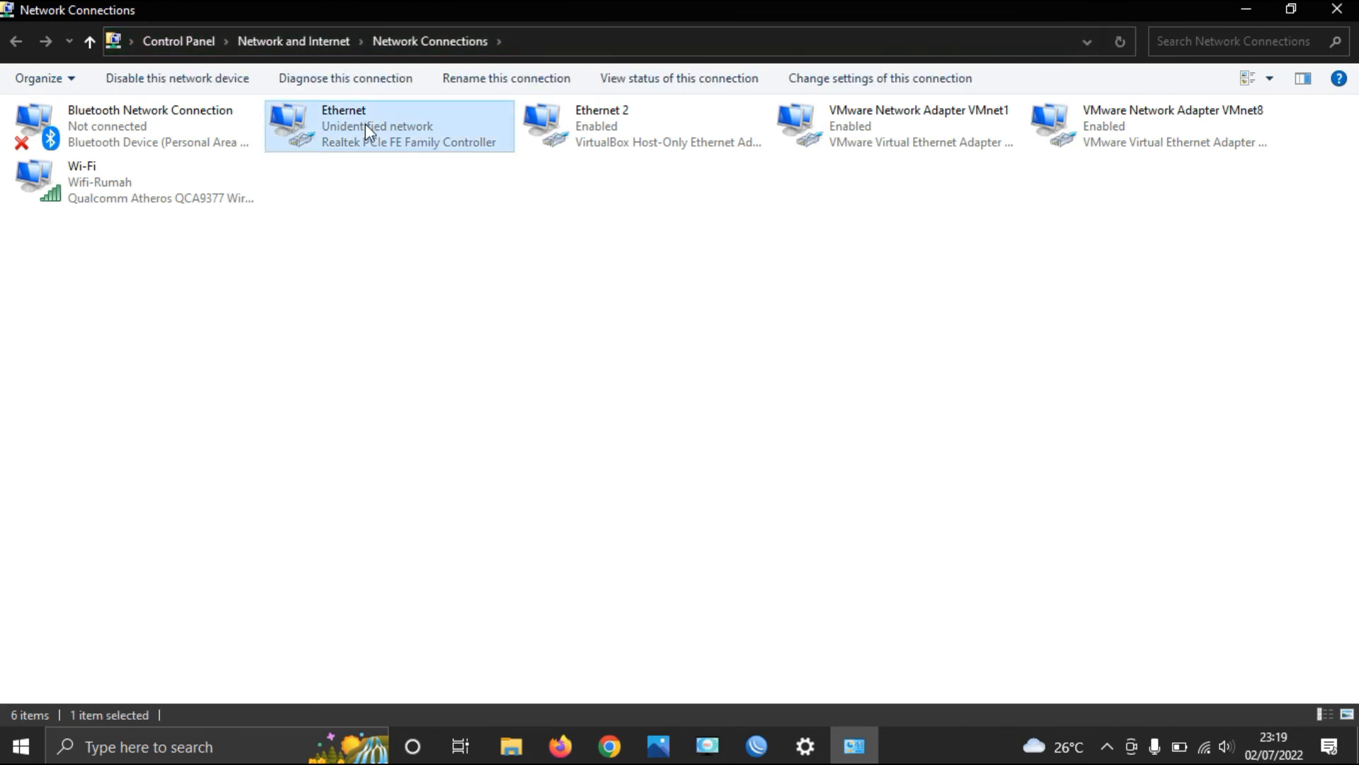
pyautogui.click(571, 541)
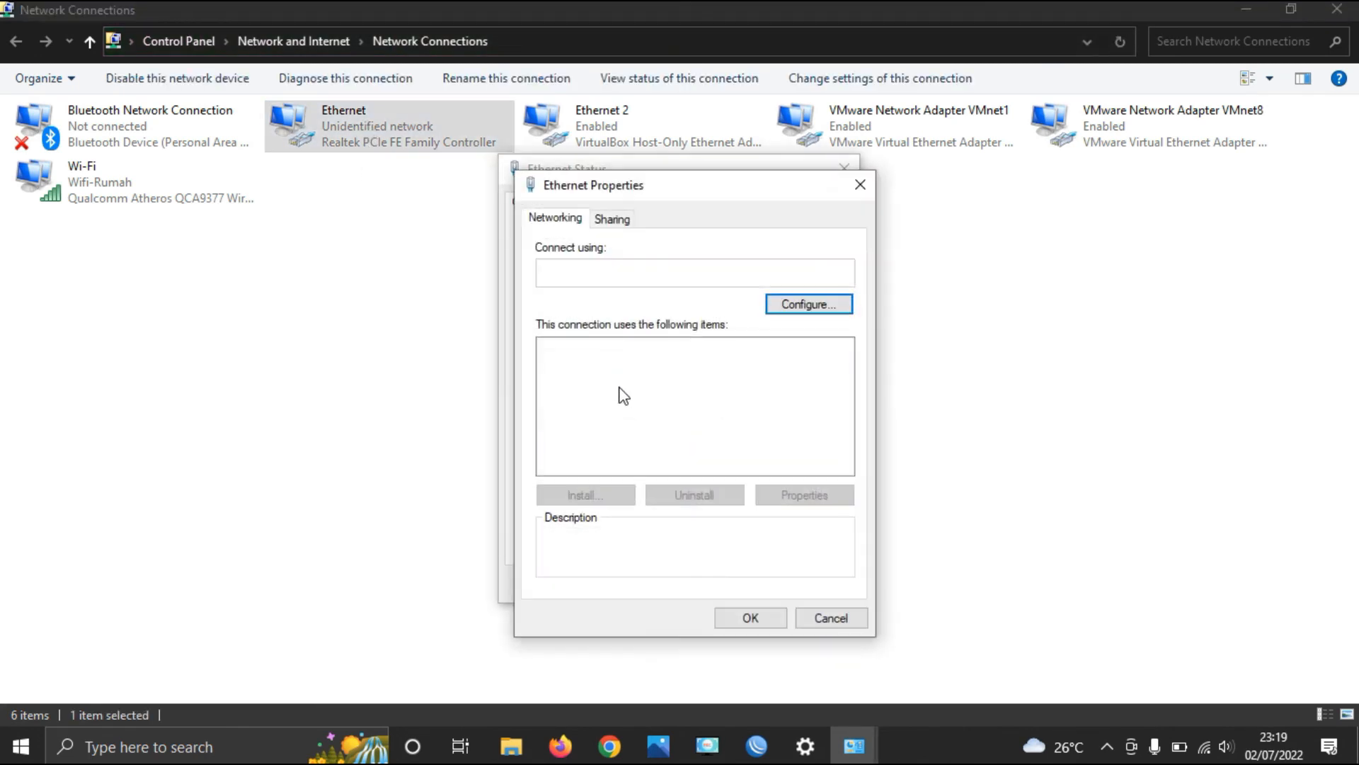
pyautogui.scroll(-2, 620, 393)
pyautogui.doubleClick(666, 369)
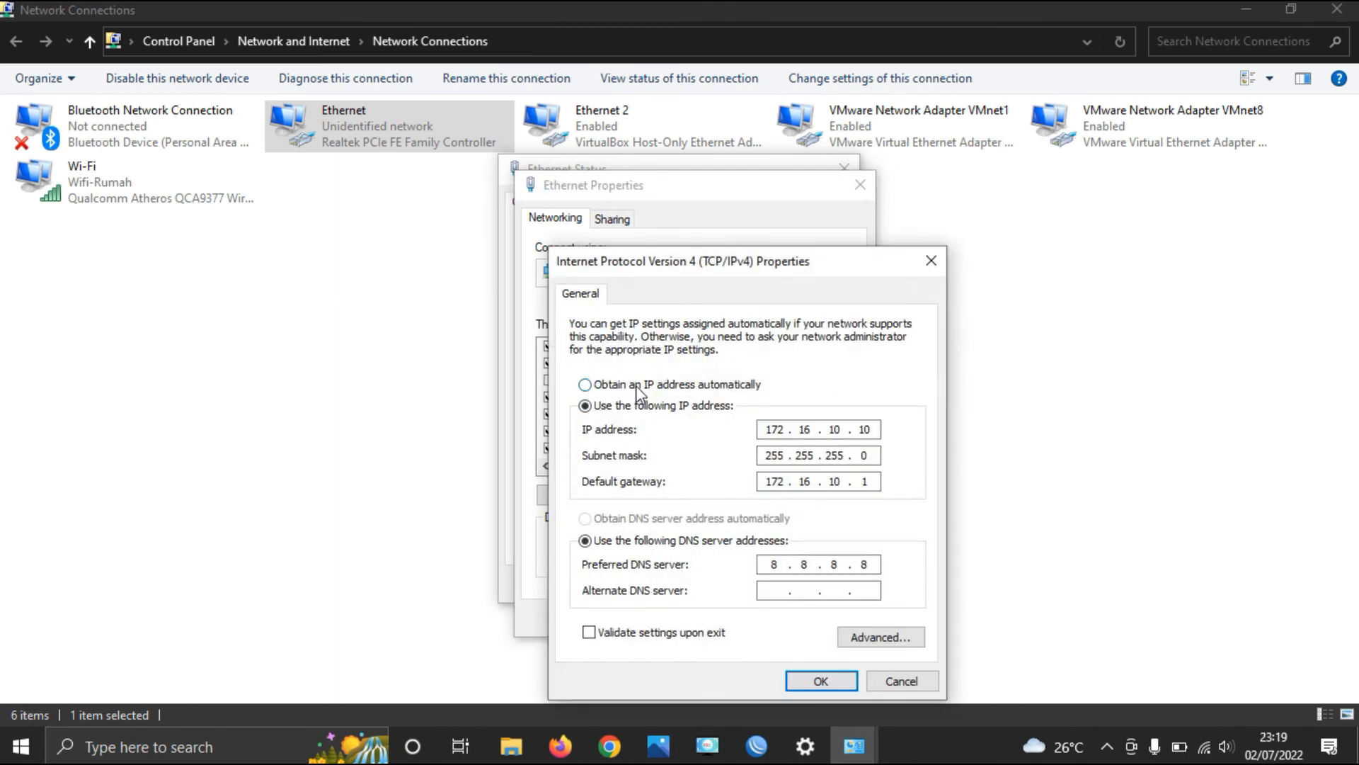
# Clear the old IPv4 settings and assign static IP 172.16.10.100 with subnet mask 255.255.255.0, consulting the topology image.
pyautogui.click(638, 385)
pyautogui.click(637, 519)
pyautogui.click(652, 405)
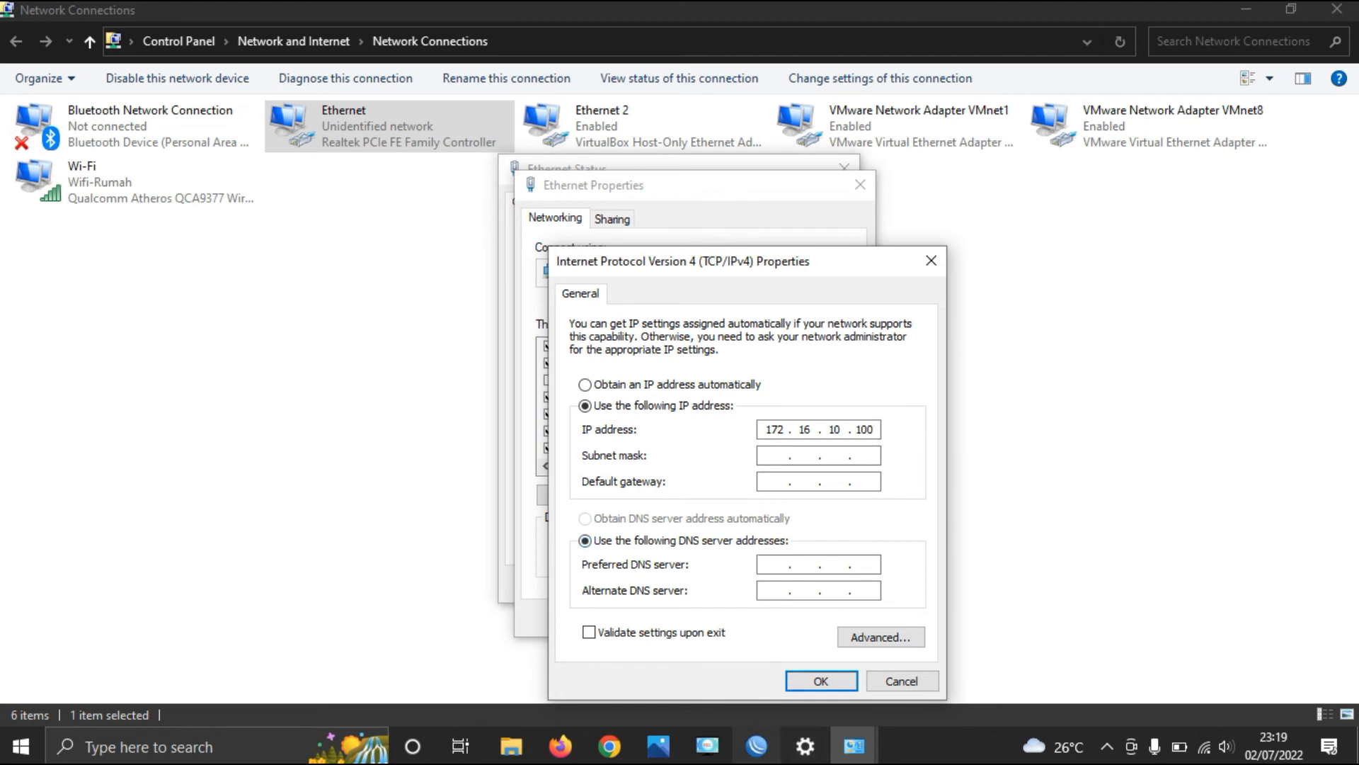
pyautogui.click(658, 746)
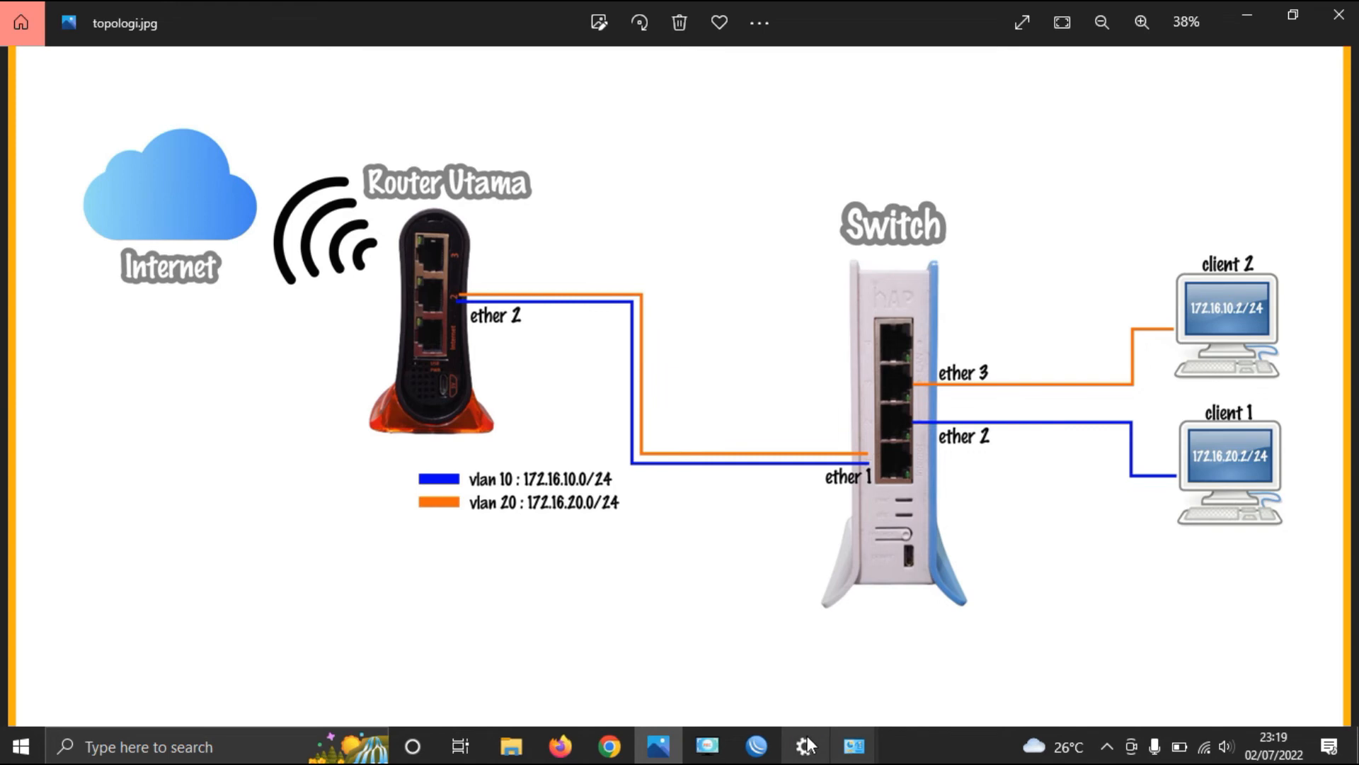
pyautogui.moveTo(854, 746)
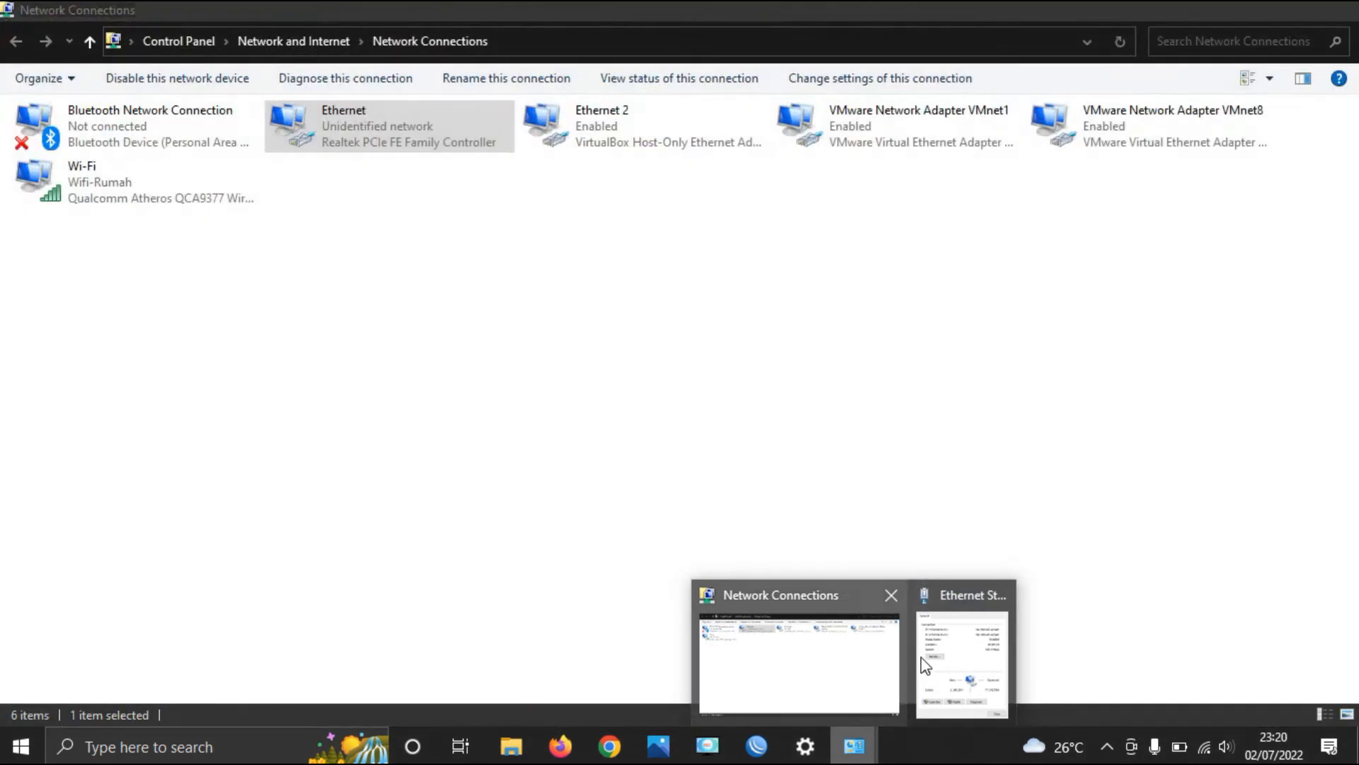
pyautogui.click(962, 644)
pyautogui.click(764, 453)
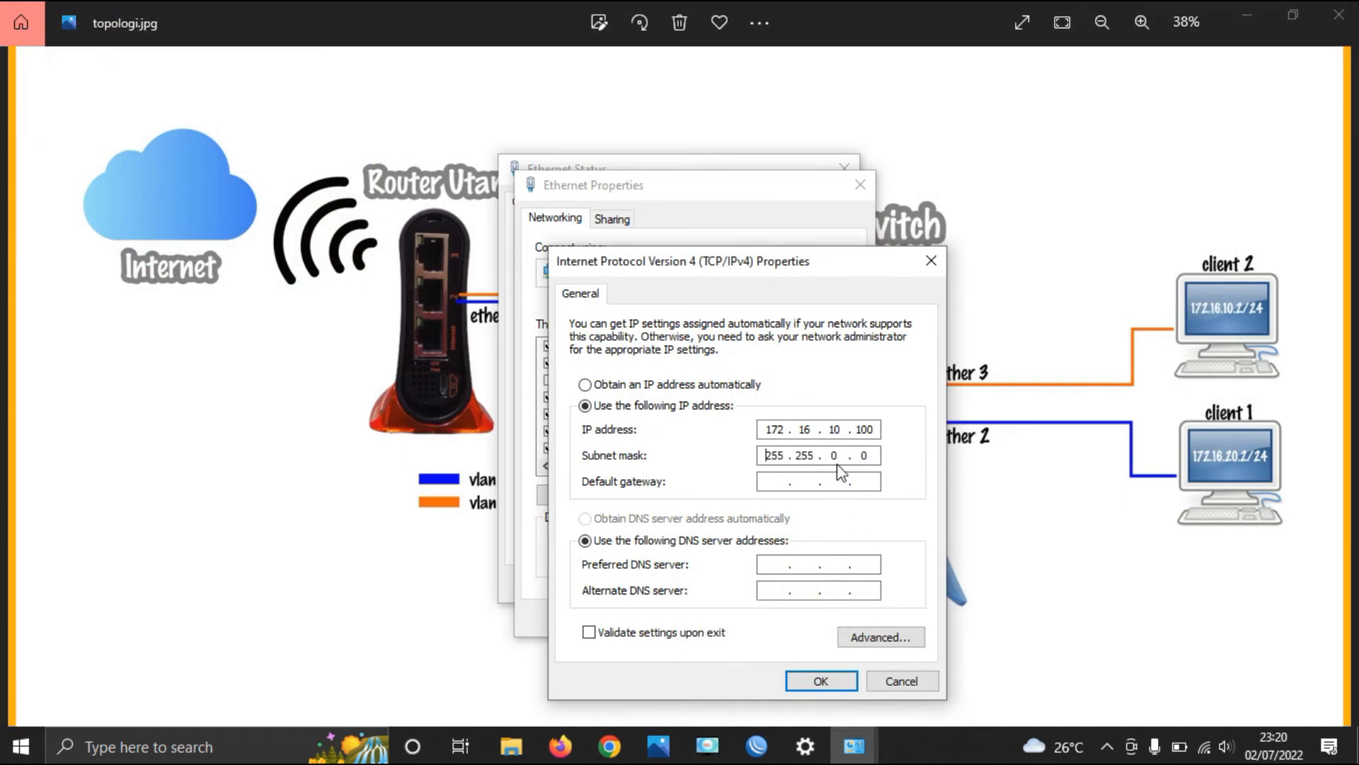
pyautogui.click(843, 455)
pyautogui.press('BackSpace')
pyautogui.write('255')
# Set the default gateway to 172.16.10.1 and preferred DNS server to 8.8.8.8, and apply the Ethernet settings.
pyautogui.click(765, 482)
pyautogui.write('17216101')
pyautogui.click(774, 566)
pyautogui.write('8 . 8 . 8 ')
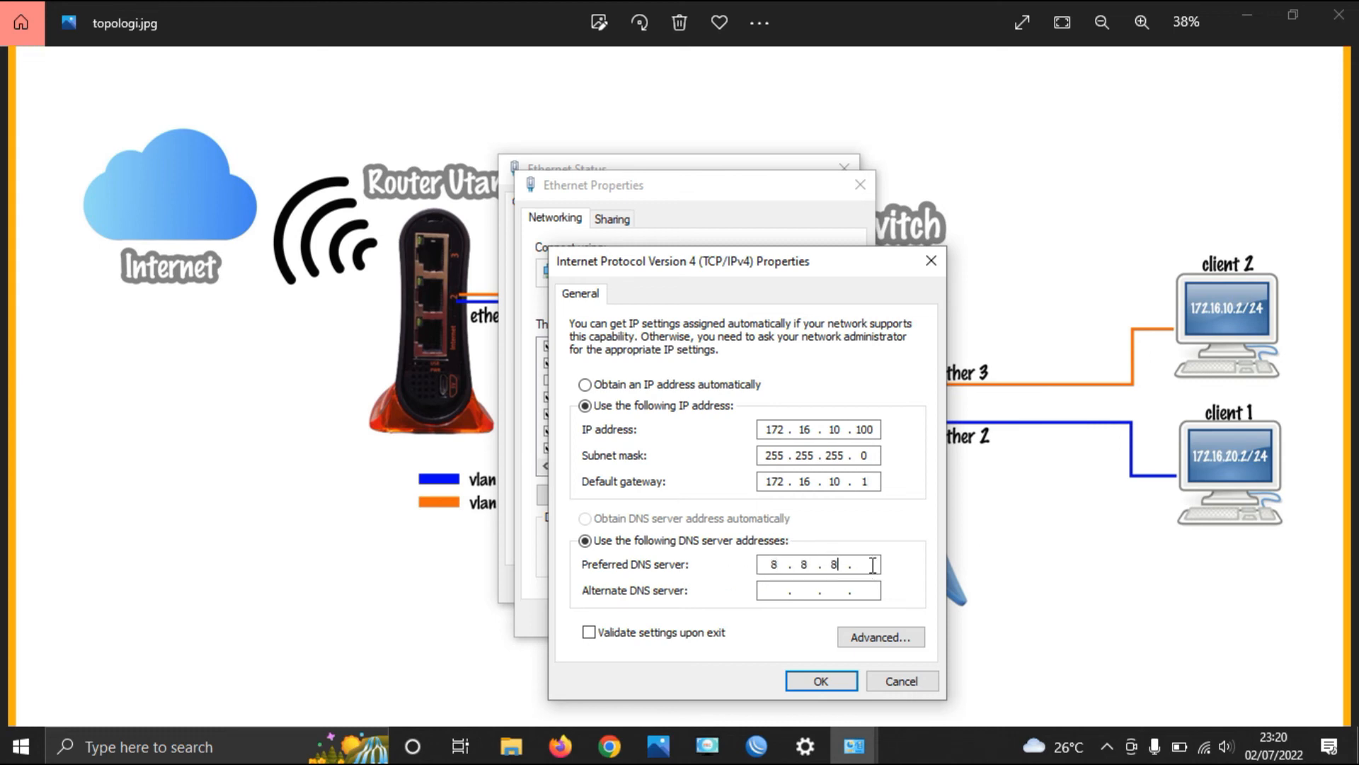
pyautogui.write('. 8')
pyautogui.click(853, 685)
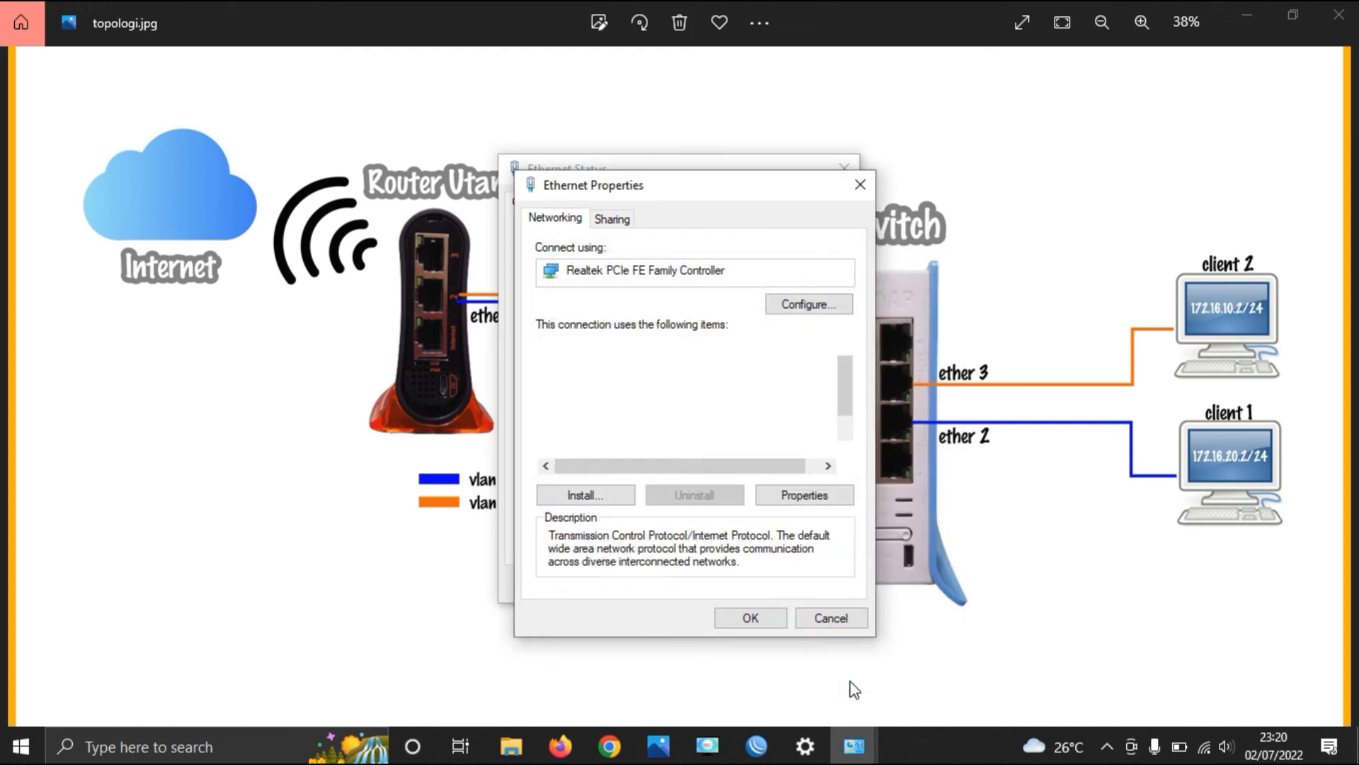
pyautogui.click(762, 620)
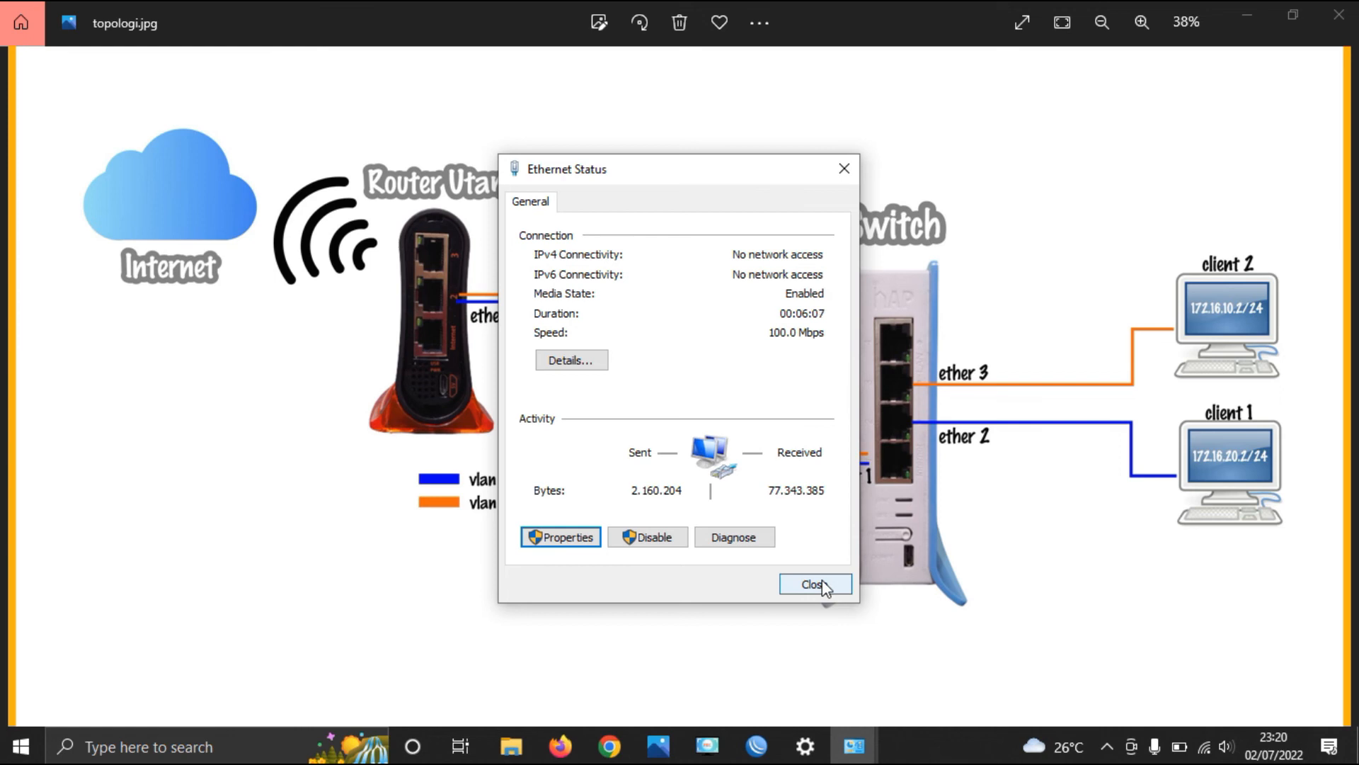
pyautogui.click(811, 584)
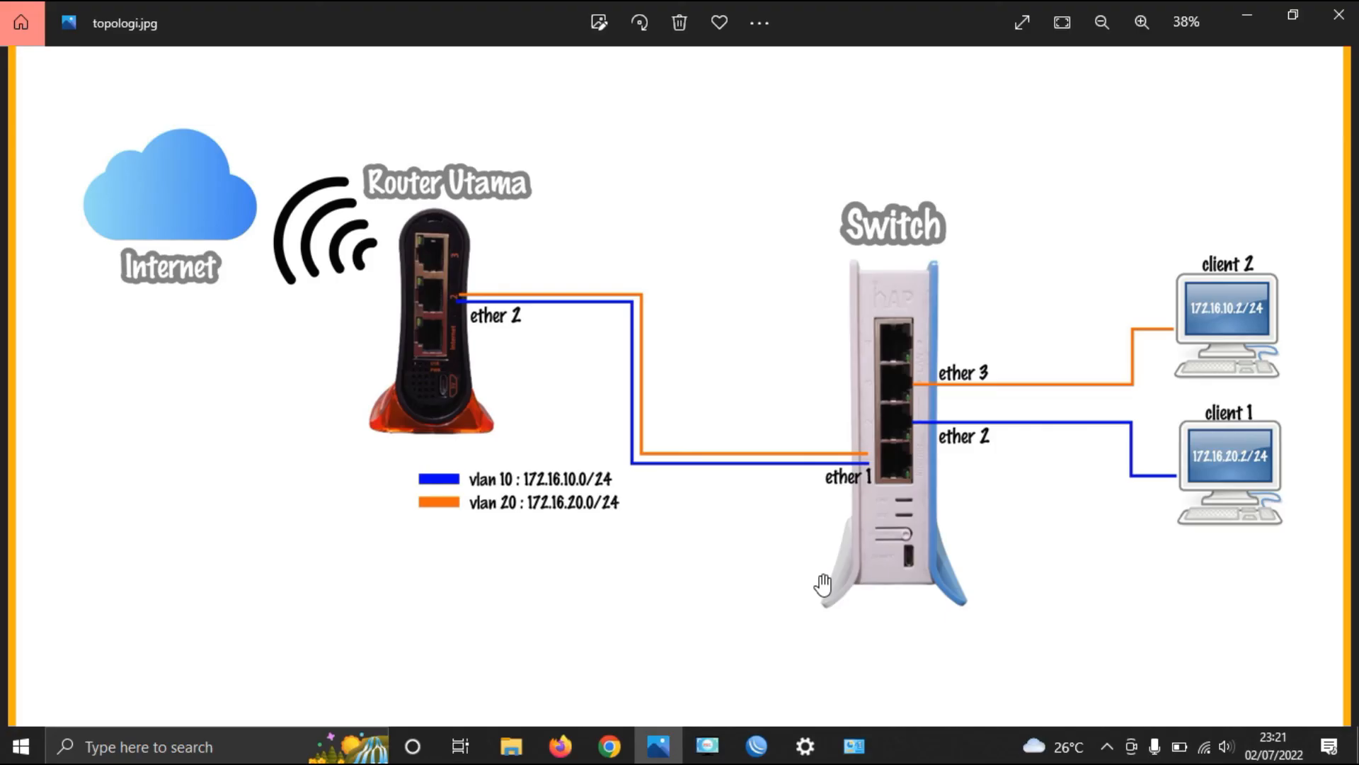
# Open Command Prompt and run ipconfig to check the Ethernet adapter's IP address, mask and gateway.
pyautogui.click(26, 748)
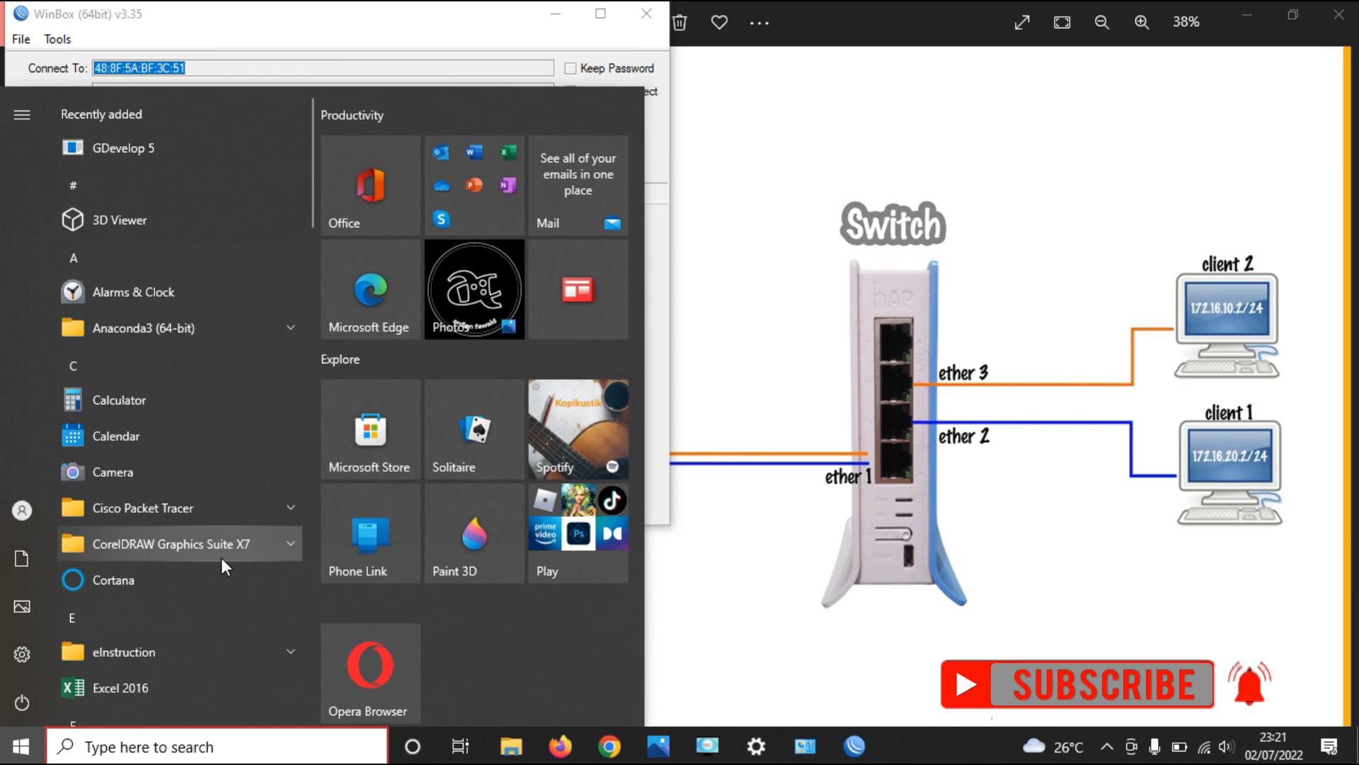
pyautogui.write('cmd')
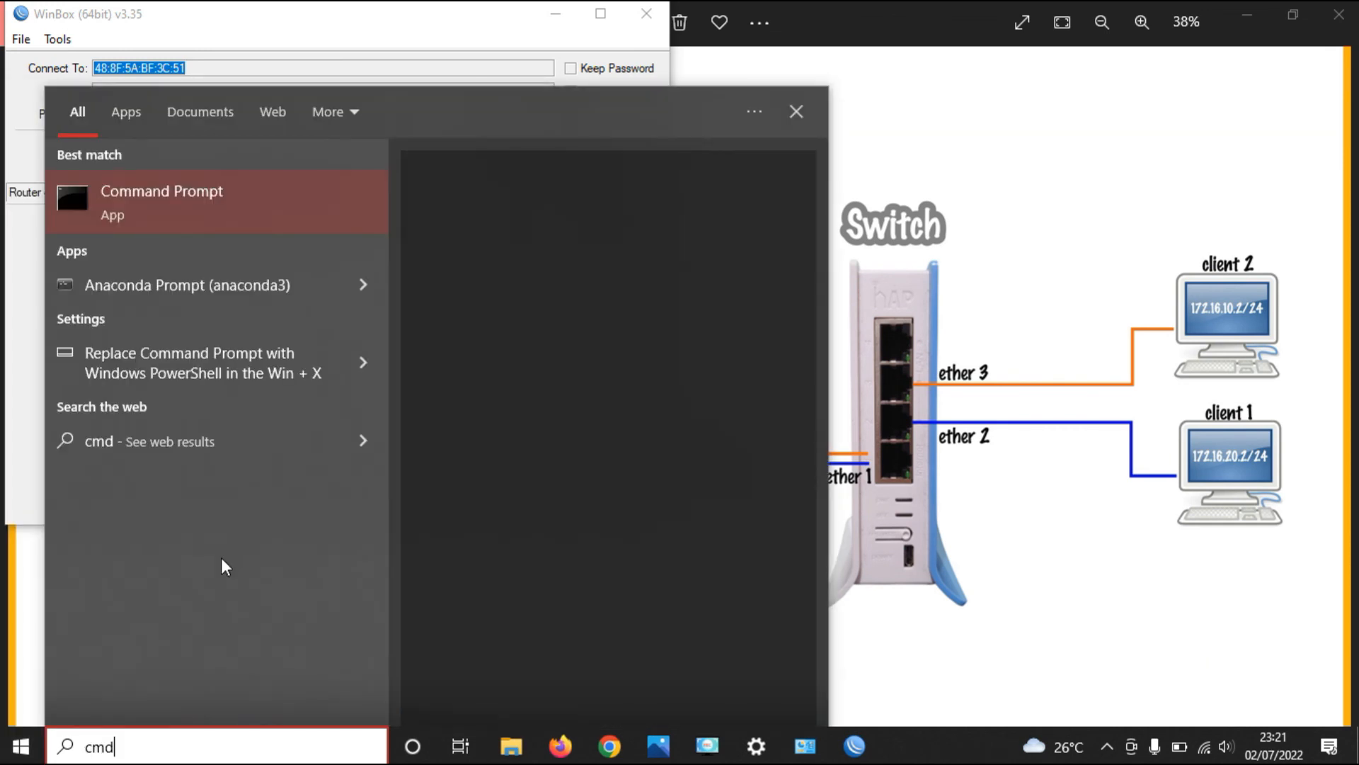
pyautogui.press('Return')
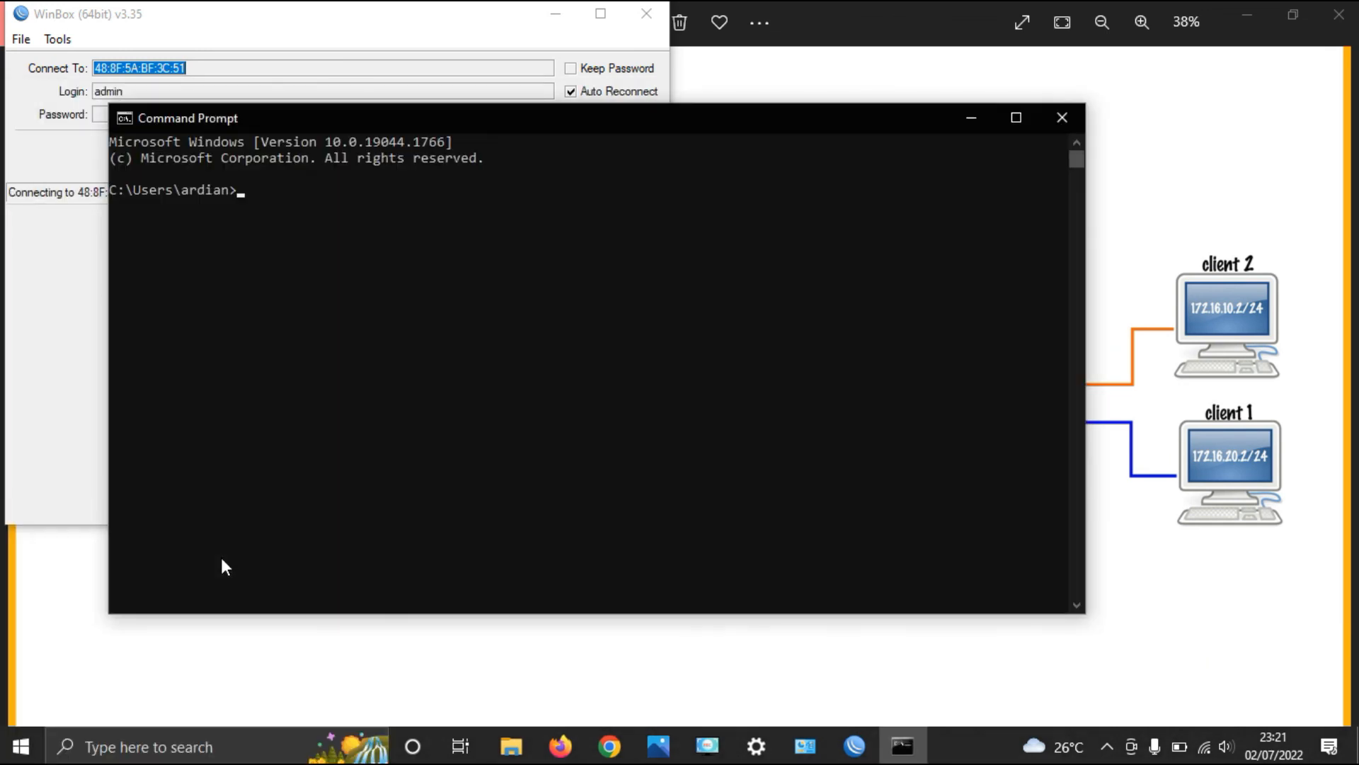
pyautogui.write('ipconfig')
pyautogui.press('Return')
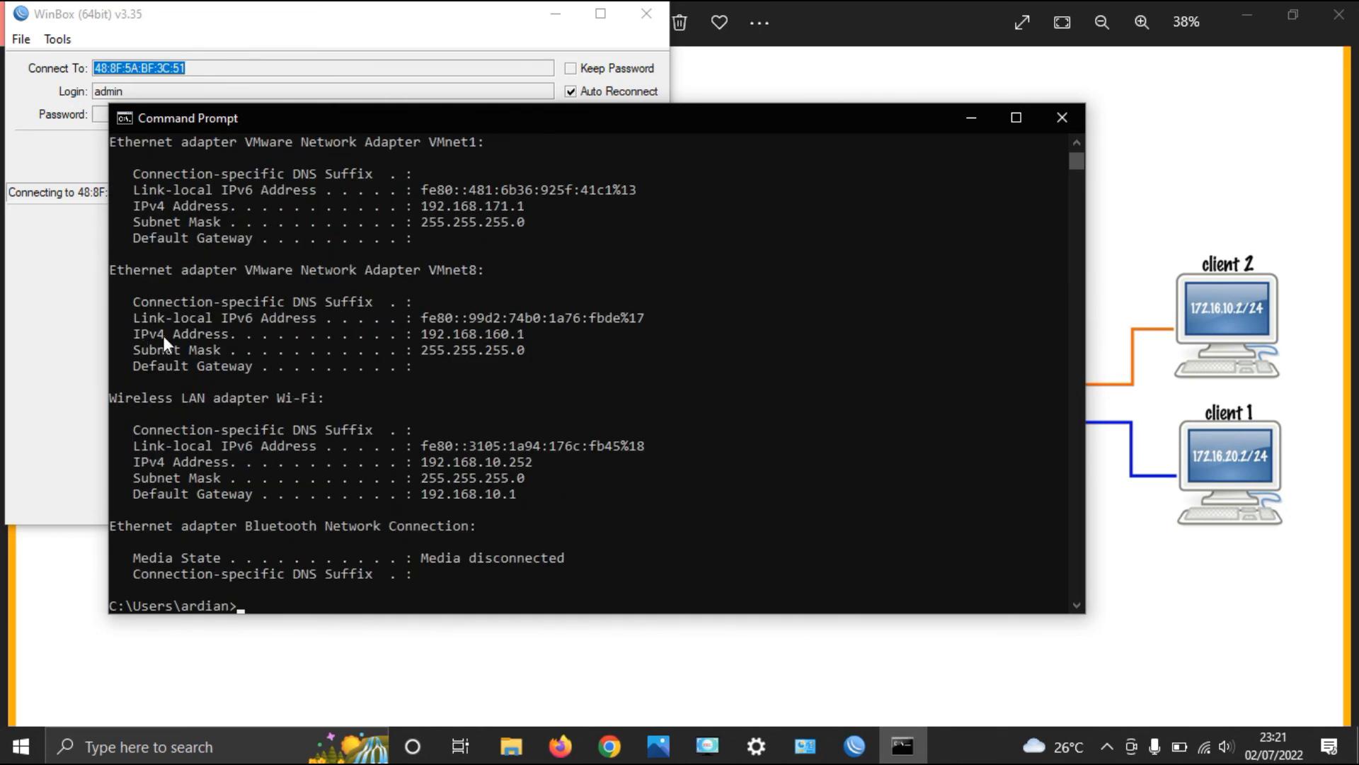
pyautogui.scroll(4, 245, 342)
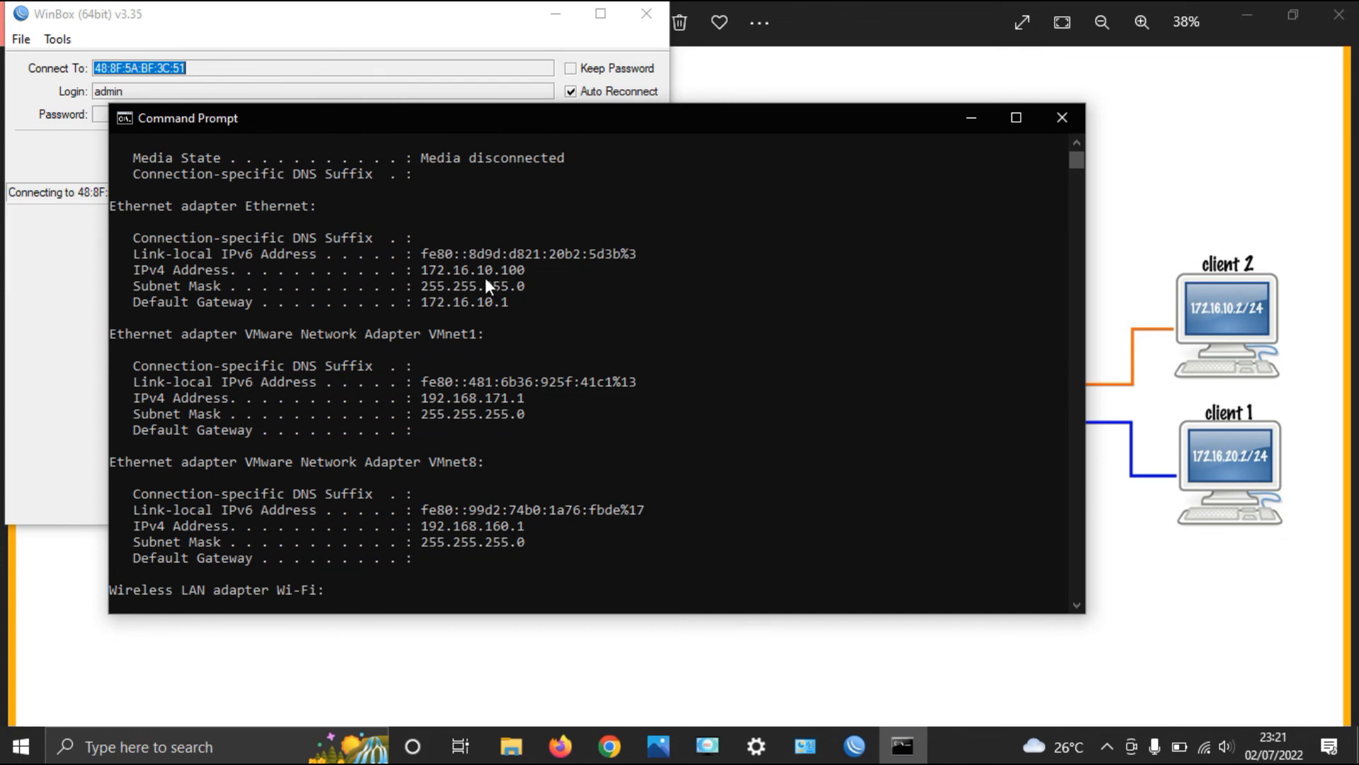
pyautogui.scroll(-9, 512, 347)
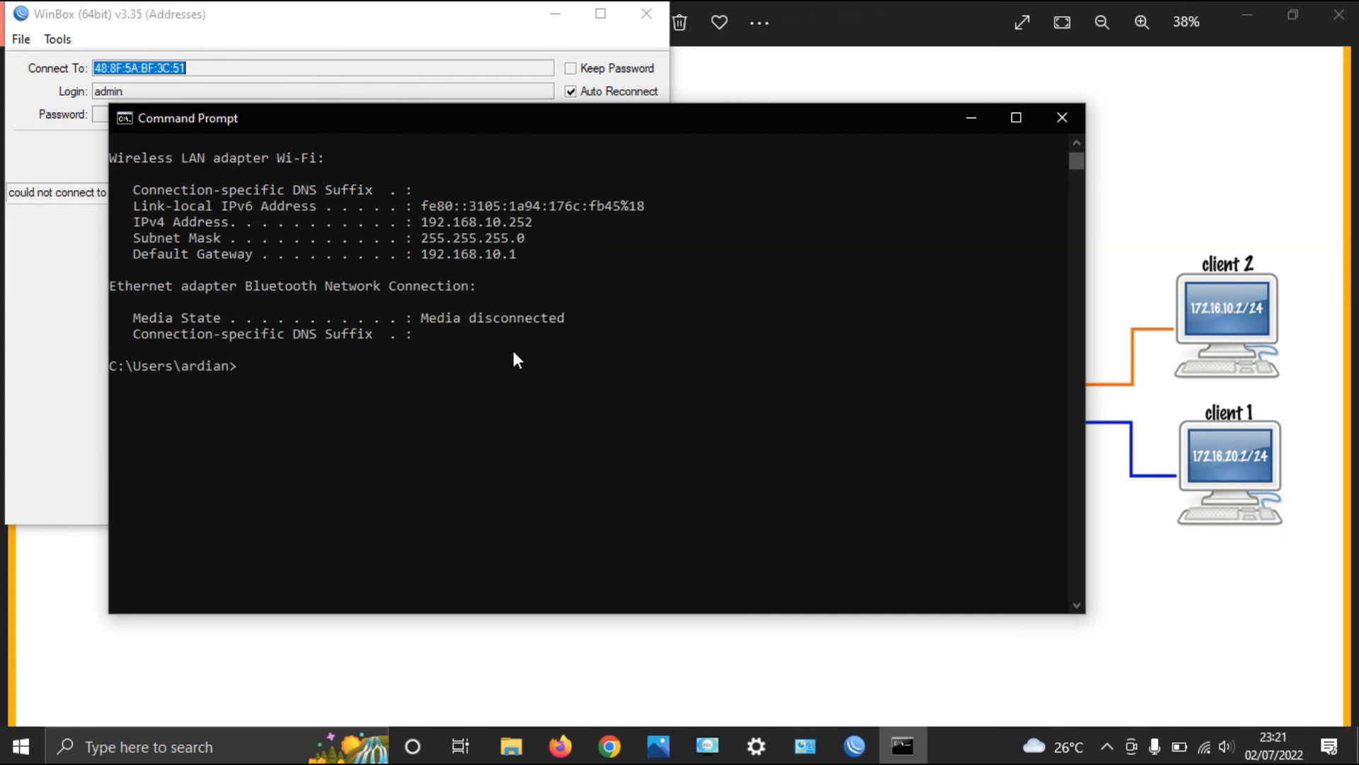
# Ping the VLAN 10 gateway at 172.16.10.1 and minimize Command Prompt and WinBox to reveal the topology image.
pyautogui.write('ping 172.16.10.1')
pyautogui.press('Return')
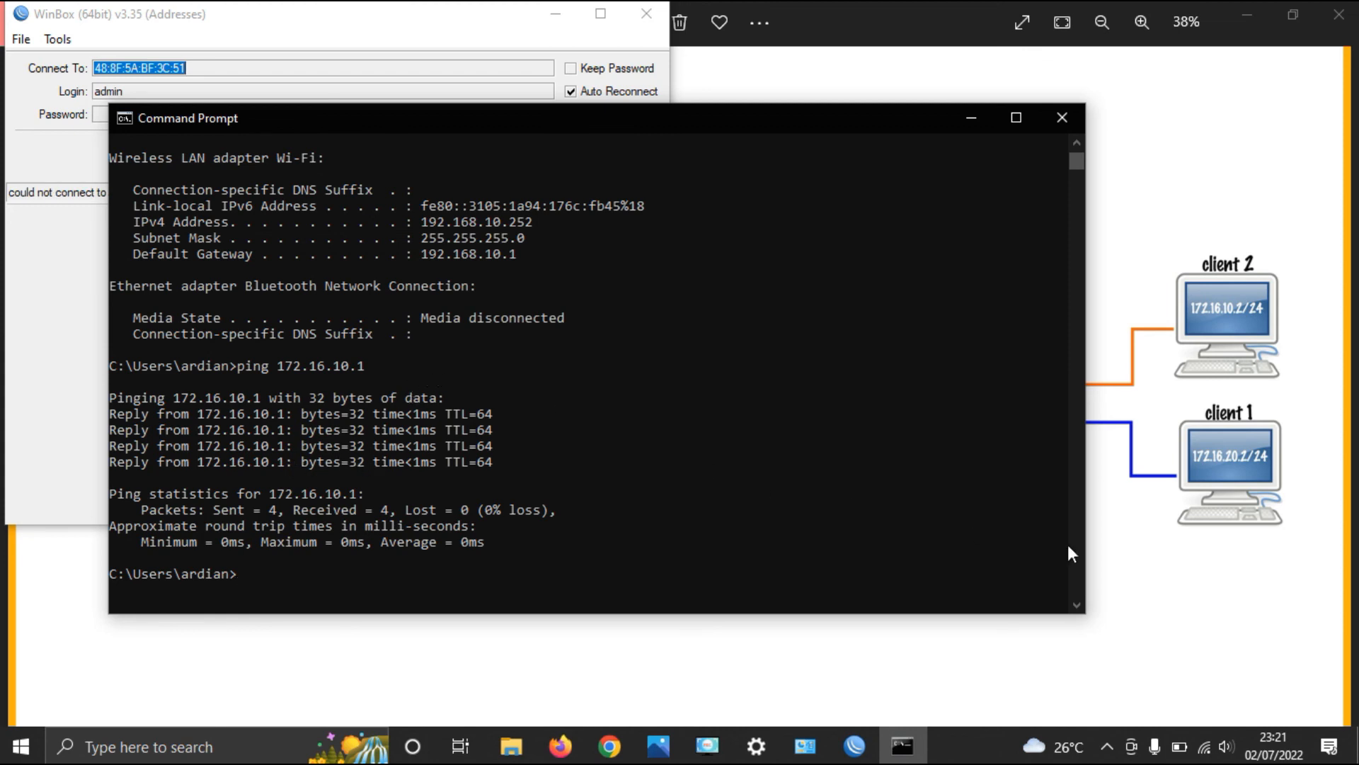
pyautogui.click(972, 118)
pyautogui.click(555, 14)
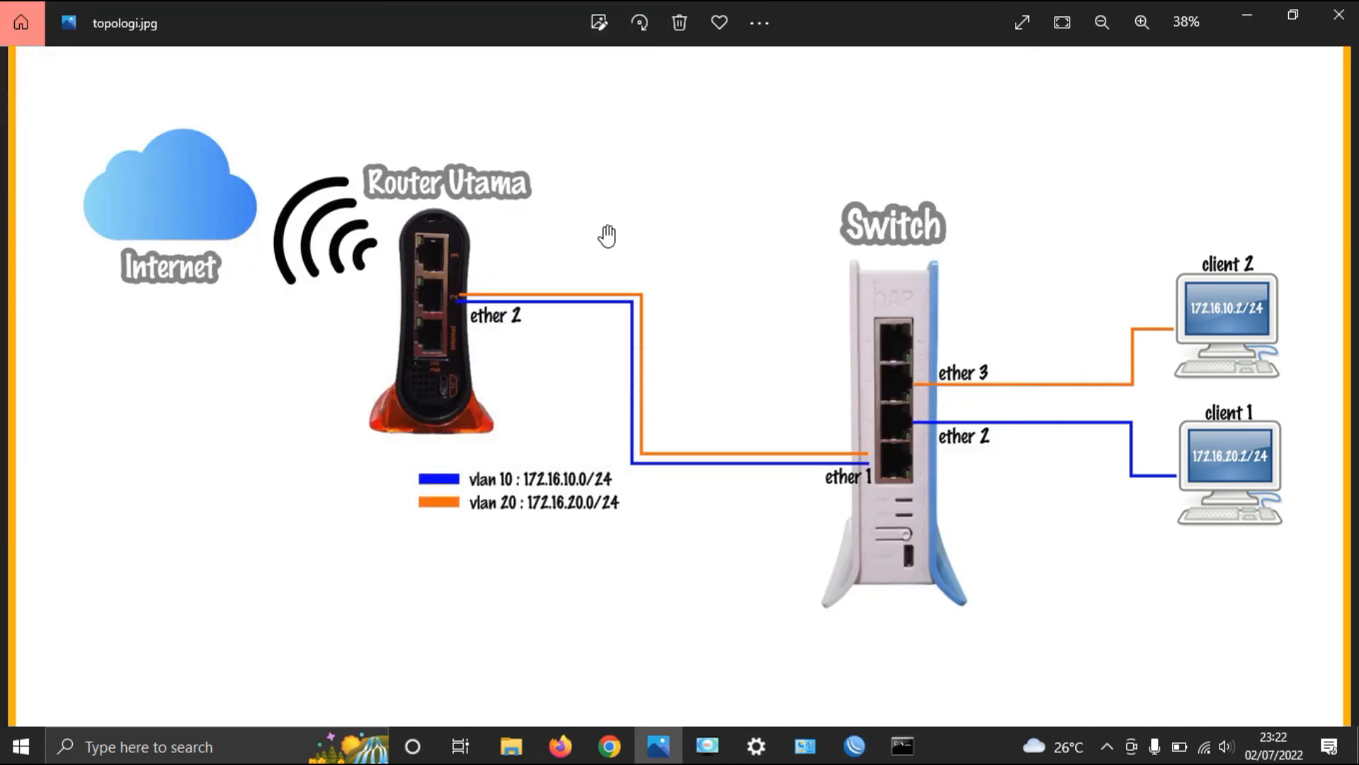